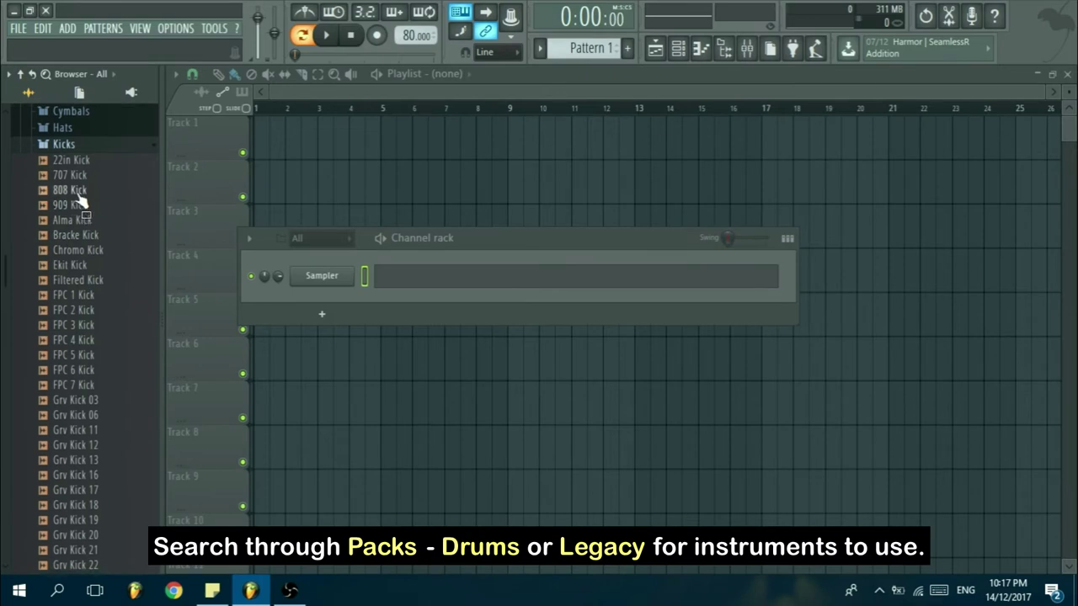
- Load the HIP_Kick sample from the Legacy drums' HipHop folder into the existing Sampler channel
left_click(80, 384)
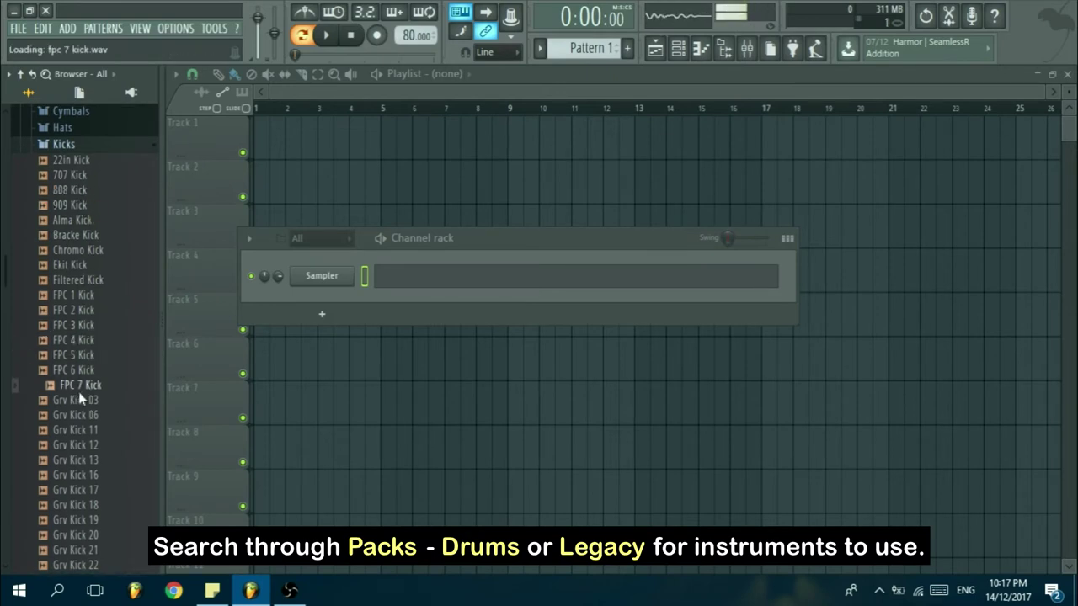
left_click(73, 146)
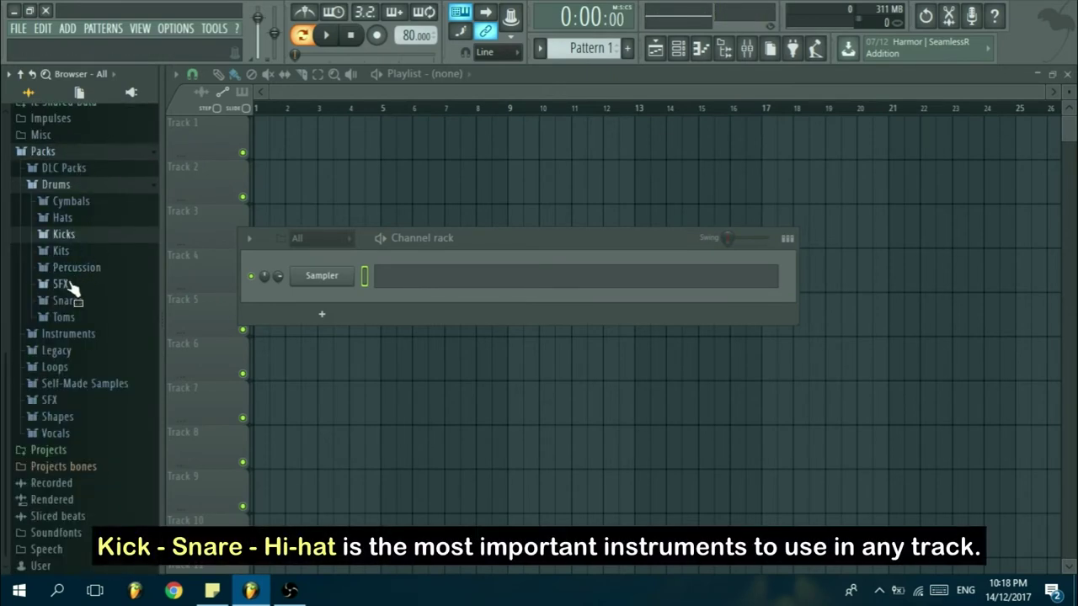
left_click(67, 354)
scroll(74, 398, "down", 4)
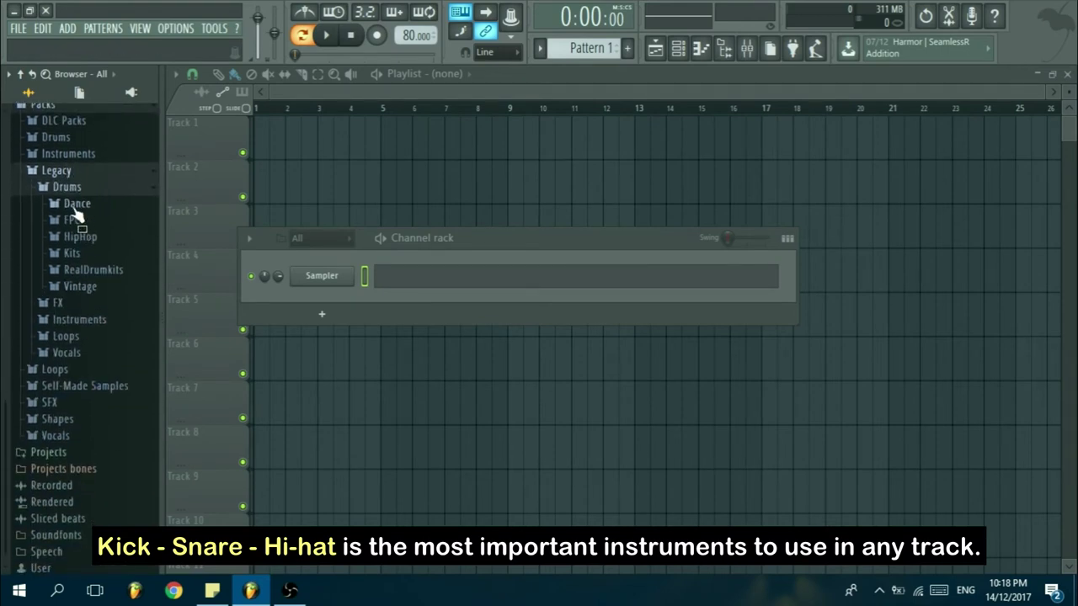
left_click(82, 237)
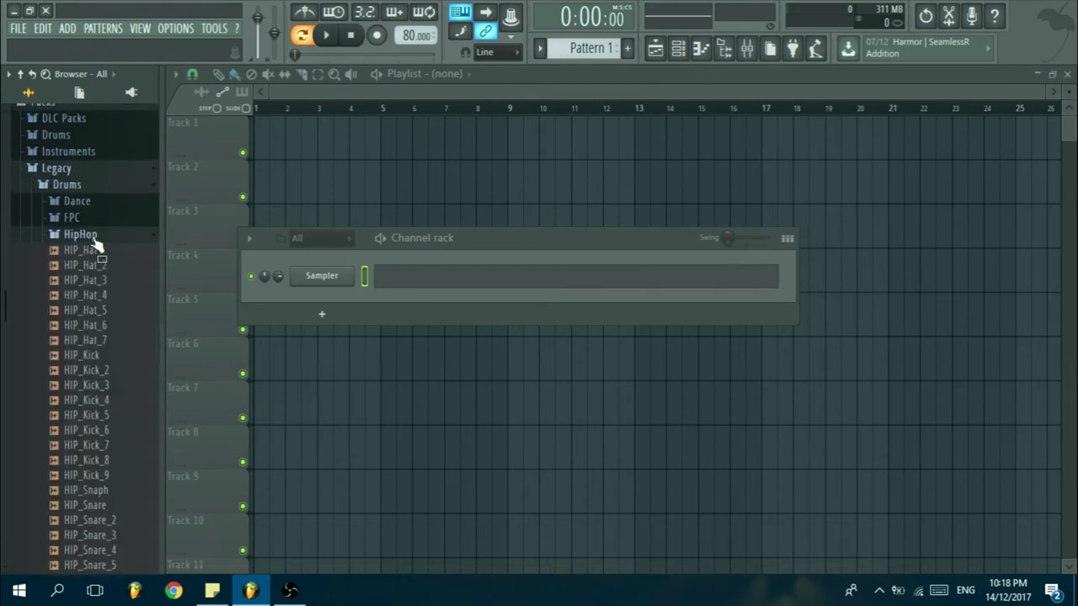
left_click(97, 358)
left_click_drag(103, 381, 103, 358)
left_click_drag(245, 289, 331, 280)
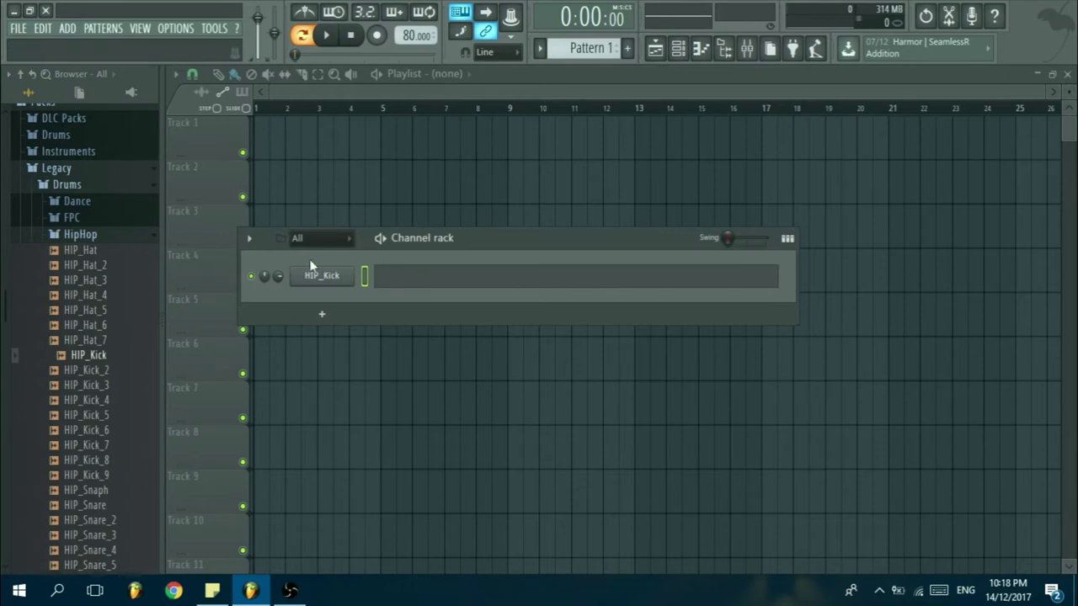
- Add the DNC_Clap_2 sample from the Legacy drums' Dance folder as a new channel below HIP_Kick
left_click(85, 235)
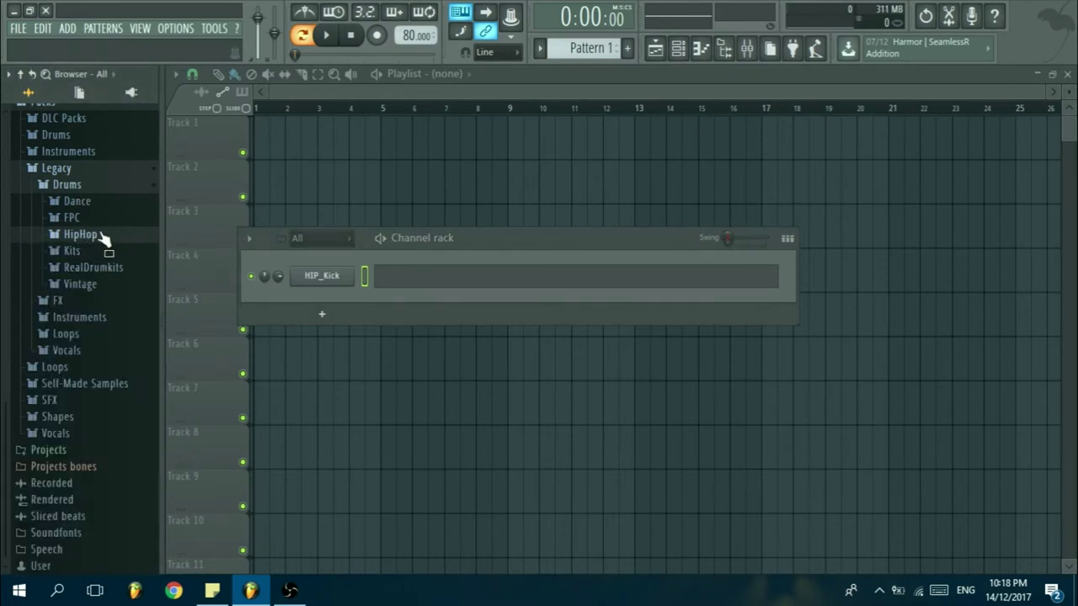
left_click(78, 201)
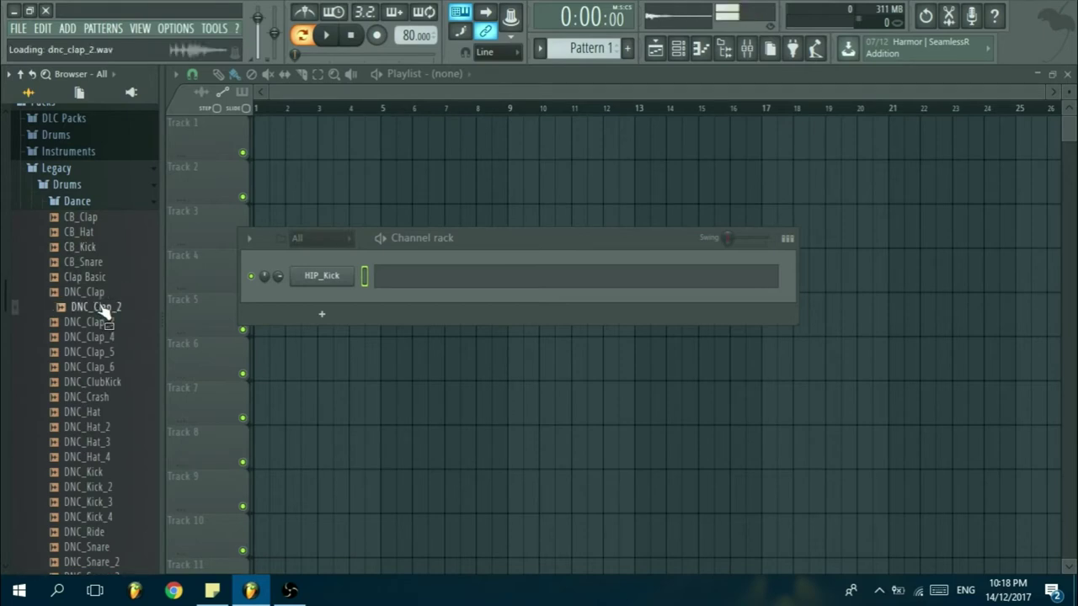
left_click(99, 352)
left_click_drag(99, 307, 333, 296)
- Set the piano roll snap to Step and place a two-step C5 note for HIP_Kick at the start of bar 1
left_click(413, 283)
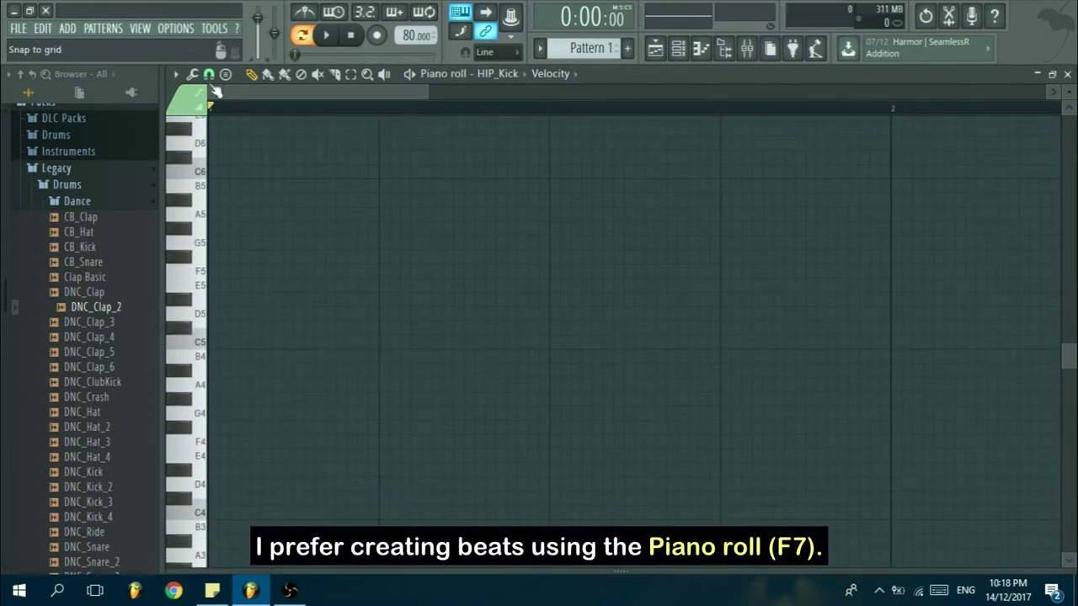
left_click(209, 74)
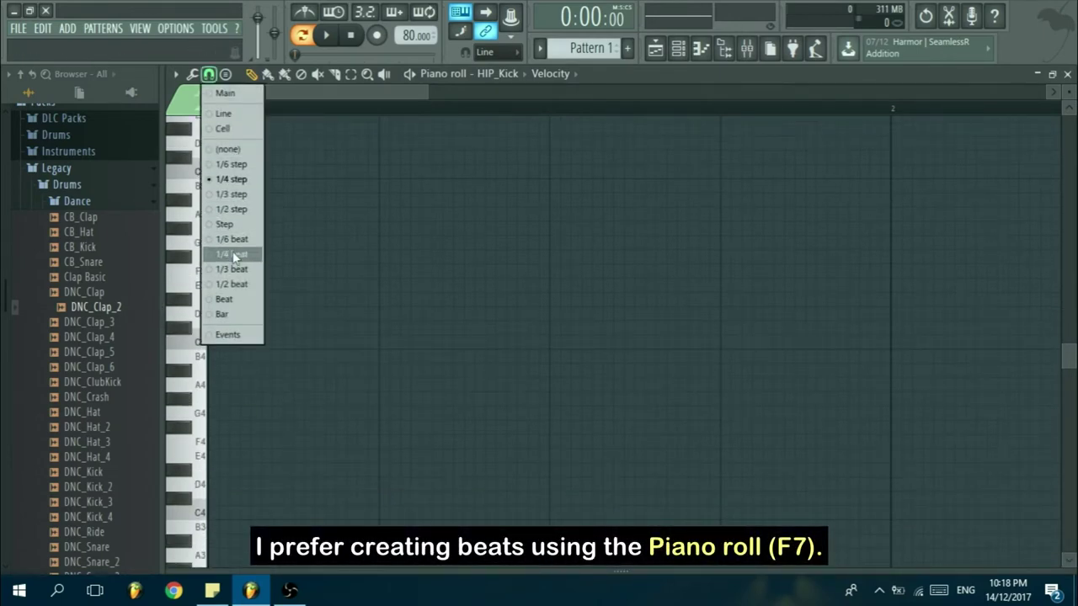
left_click(234, 225)
left_click(242, 340)
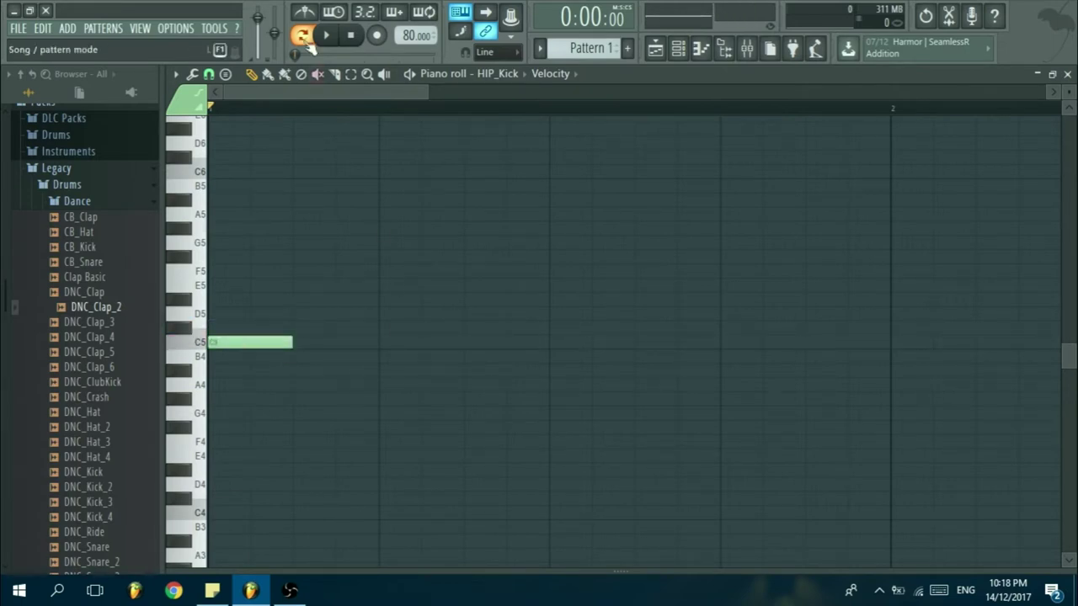
key("Escape")
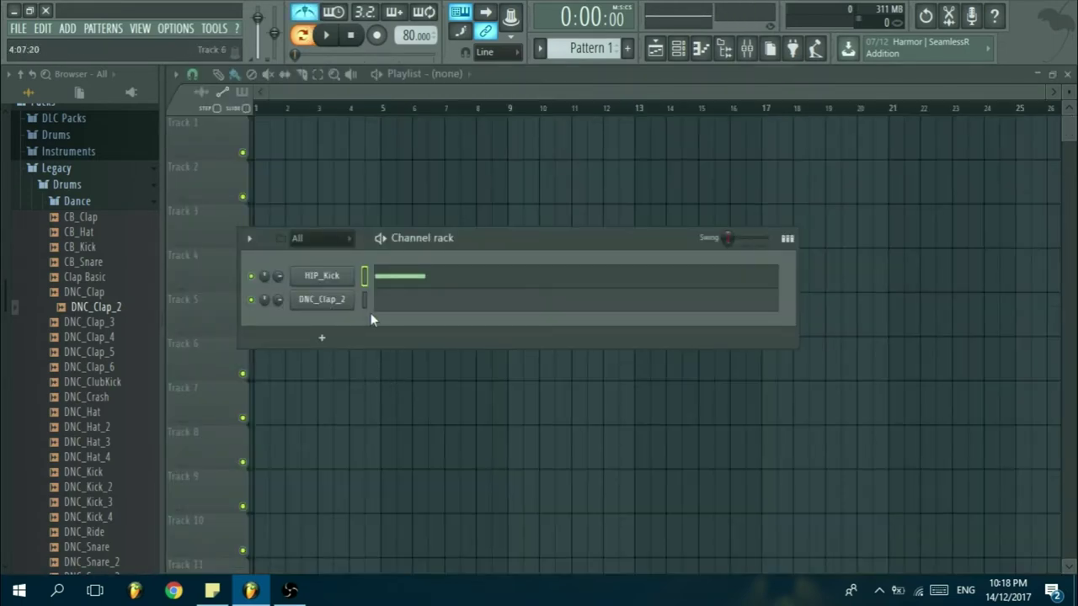
- Place C5 notes for DNC_Clap_2 on beats 2 and 4 of bar 1 in the piano roll and play the pattern
key("XF86AudioLowerVolume")
key("XF86AudioLowerVolume")
left_click_drag(436, 241, 426, 256)
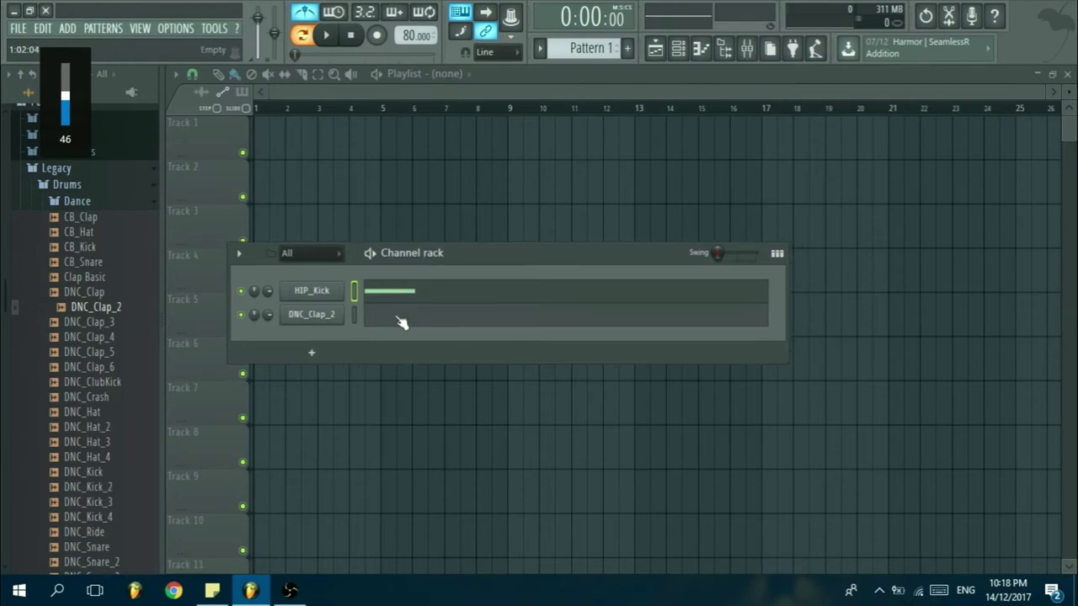
left_click(401, 322)
left_click(383, 341)
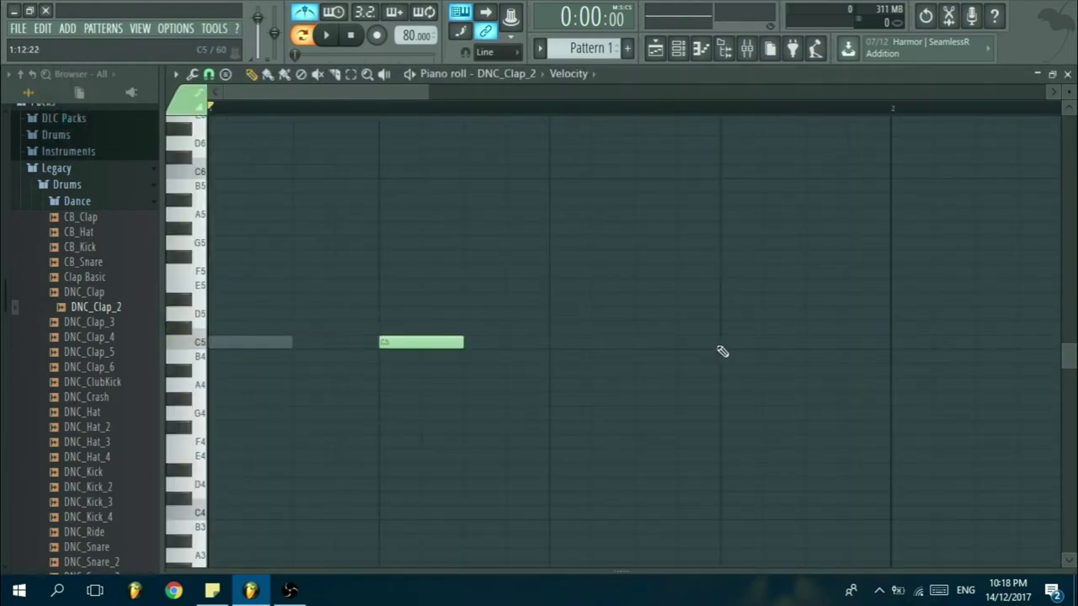
key("space")
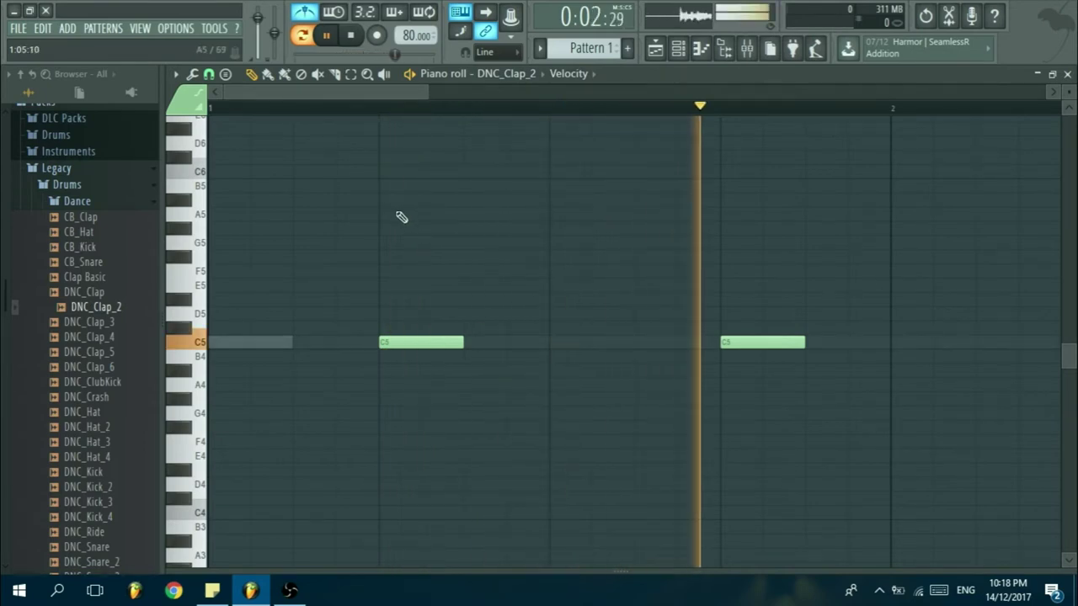
key("F7")
- Add two-step C5 notes for HIP_Kick at steps 8 and 10 of bar 1 and play the pattern
left_click(424, 292)
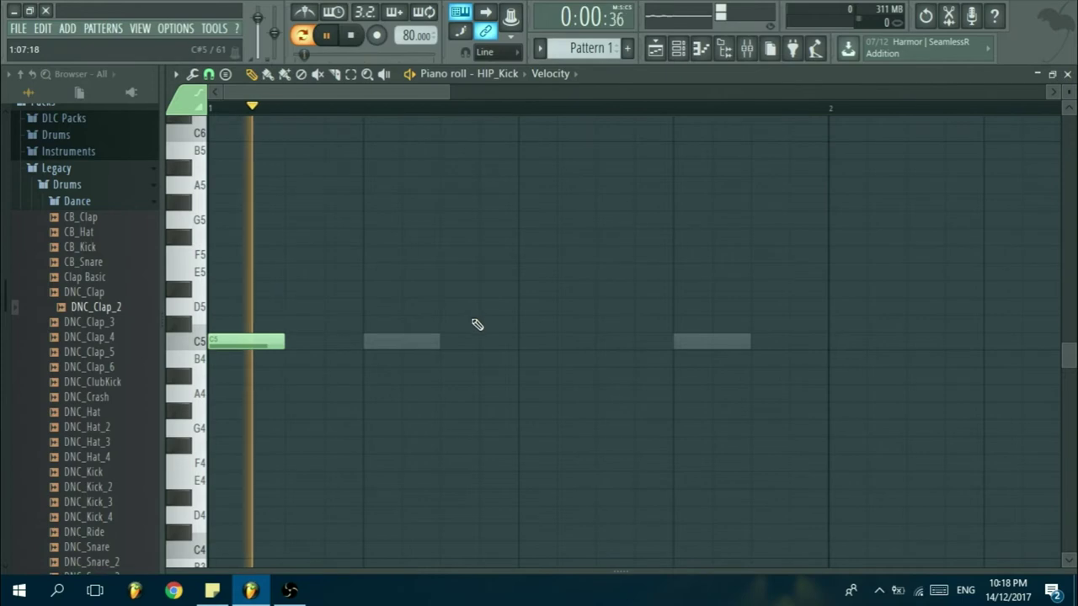
left_click(520, 341)
key("space")
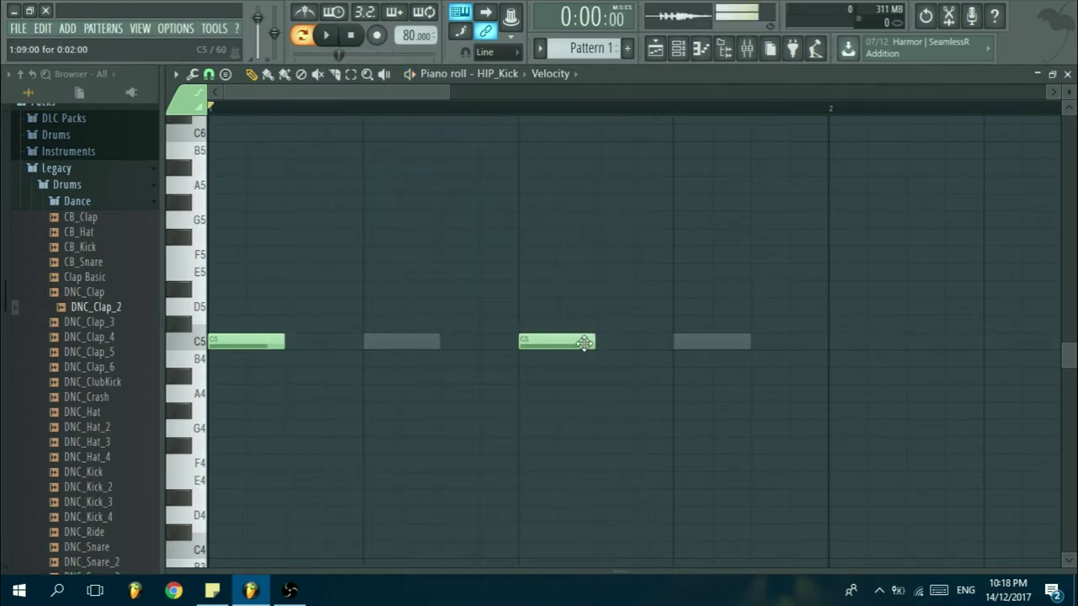
key("space")
left_click_drag(576, 342, 537, 342)
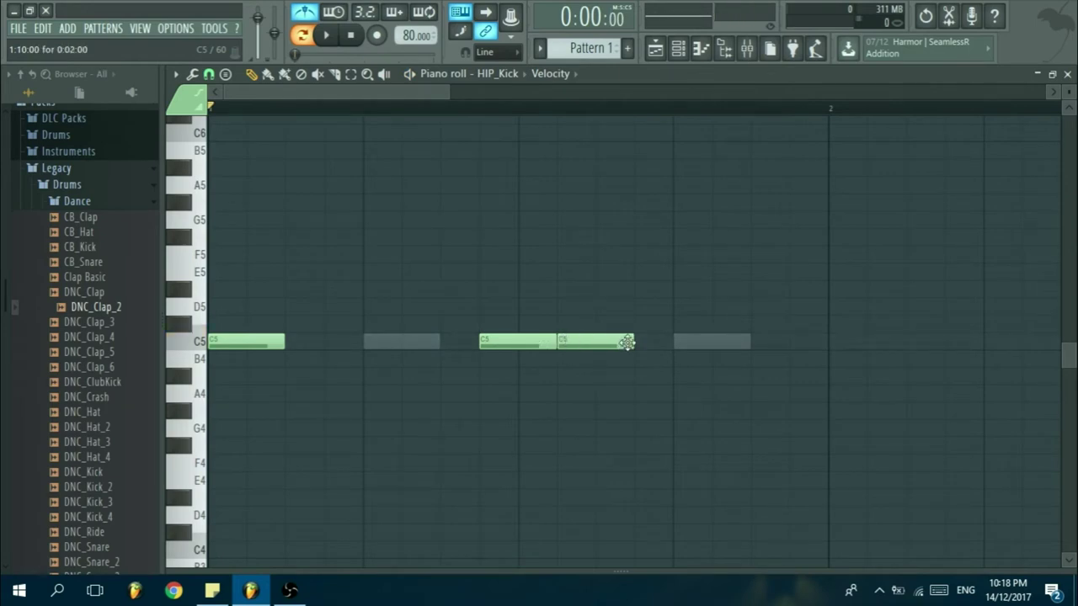
key("space")
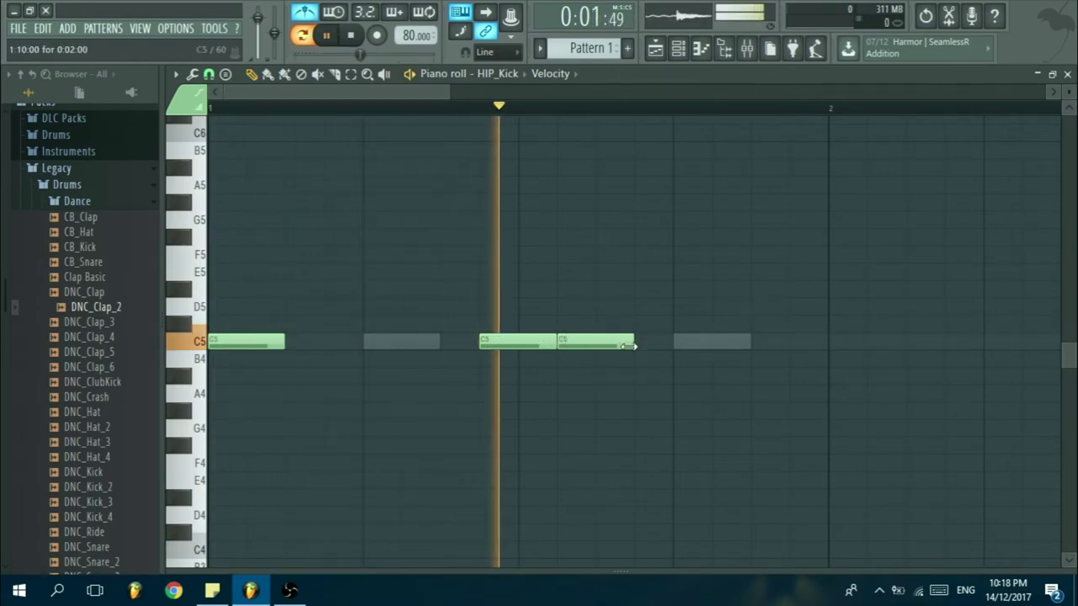
- Shorten all HIP_Kick notes to one step and add another one-step C5 note at step 11
left_click_drag(631, 344, 601, 343)
left_click(603, 343)
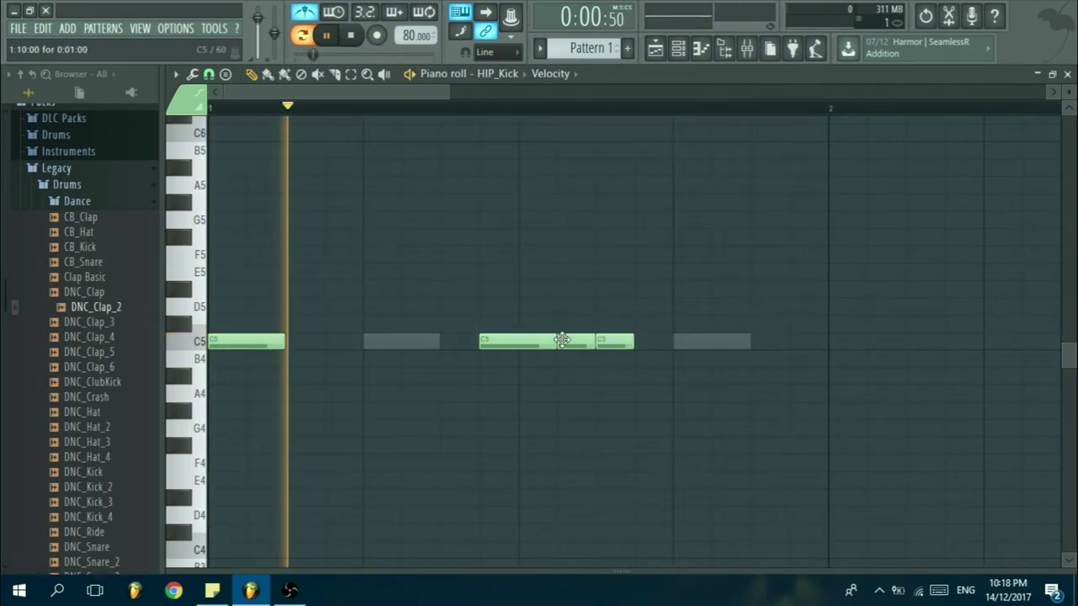
right_click(482, 339)
left_click(481, 341)
left_click_drag(284, 341, 246, 342)
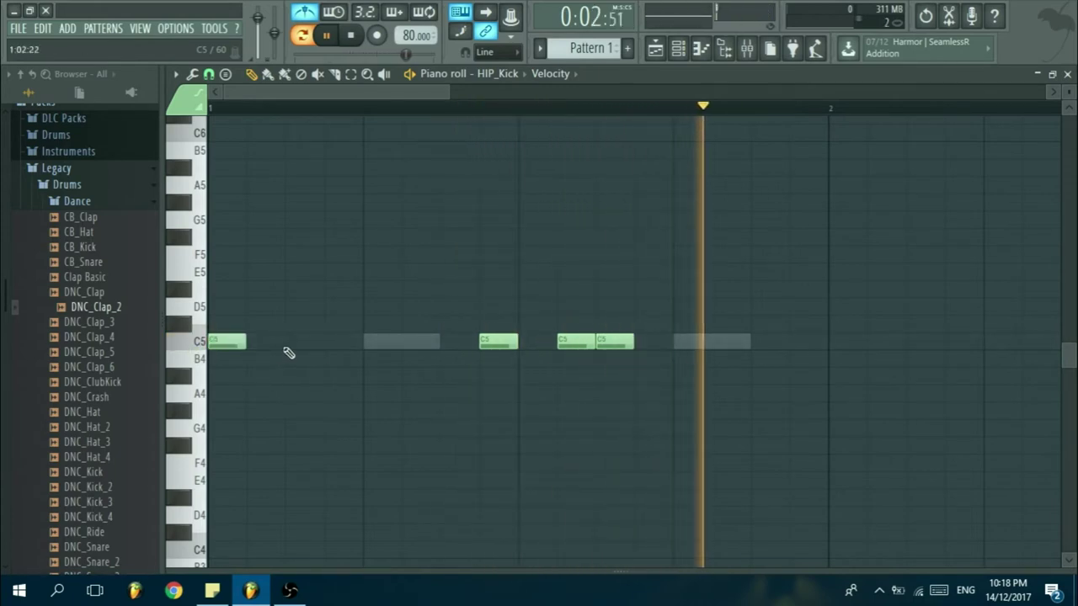
key("Escape")
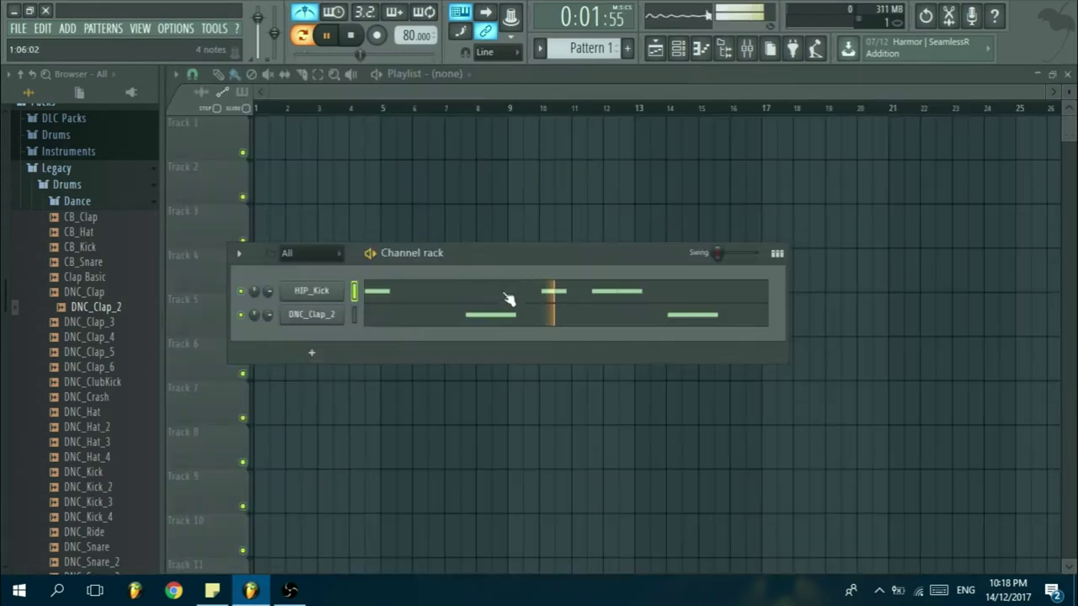
left_click(778, 256)
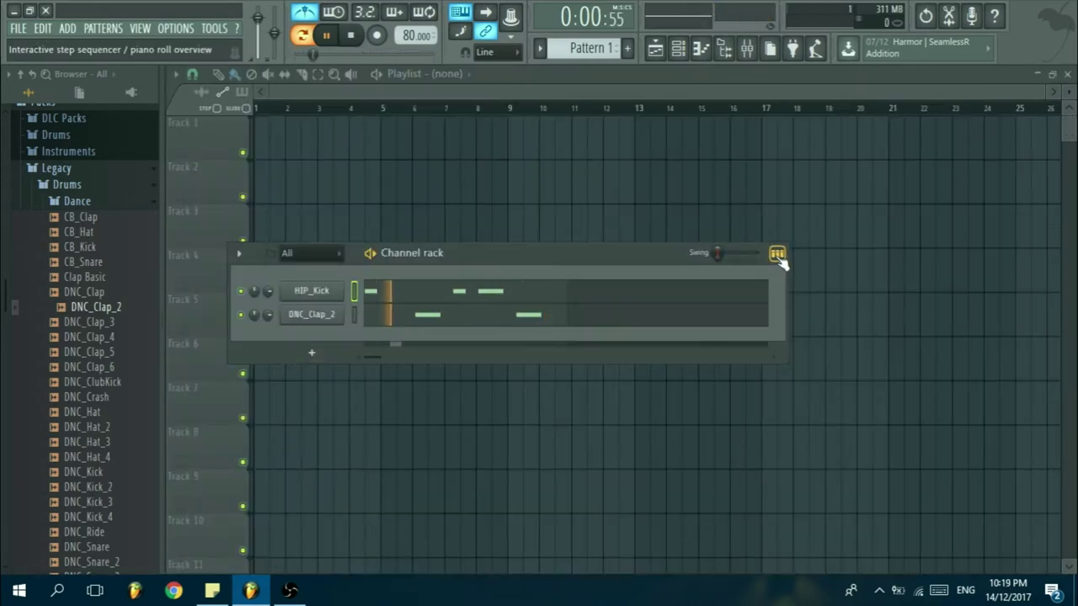
left_click(778, 256)
left_click_drag(477, 260, 481, 256)
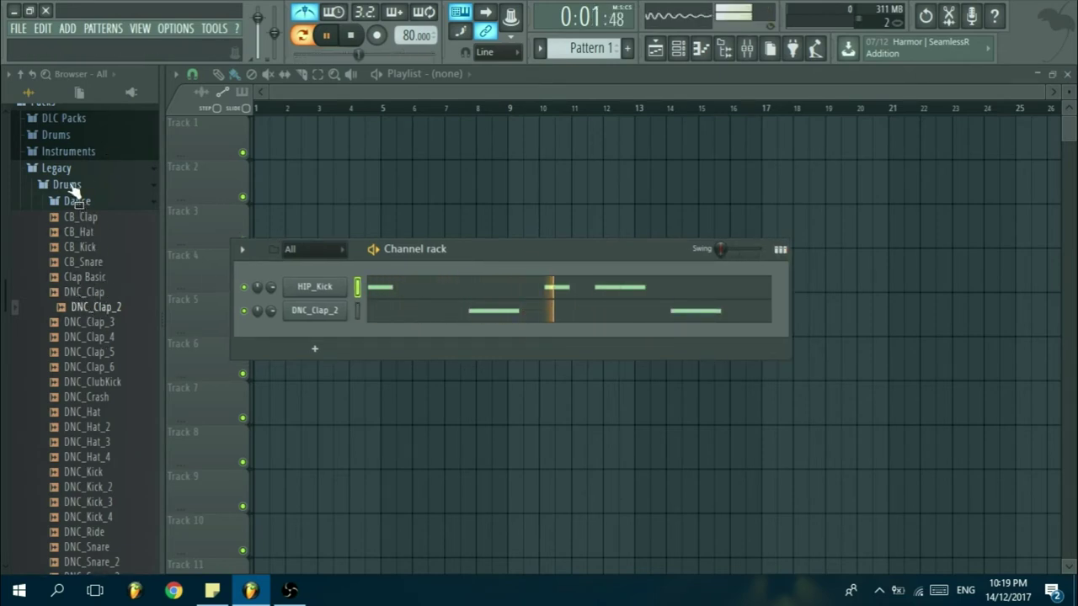
- Add the 808 Snare sample from the Snares folder of the Drums pack as a new channel below DNC_Clap_2
key("space")
scroll(74, 210, "up", 3)
left_click(72, 222)
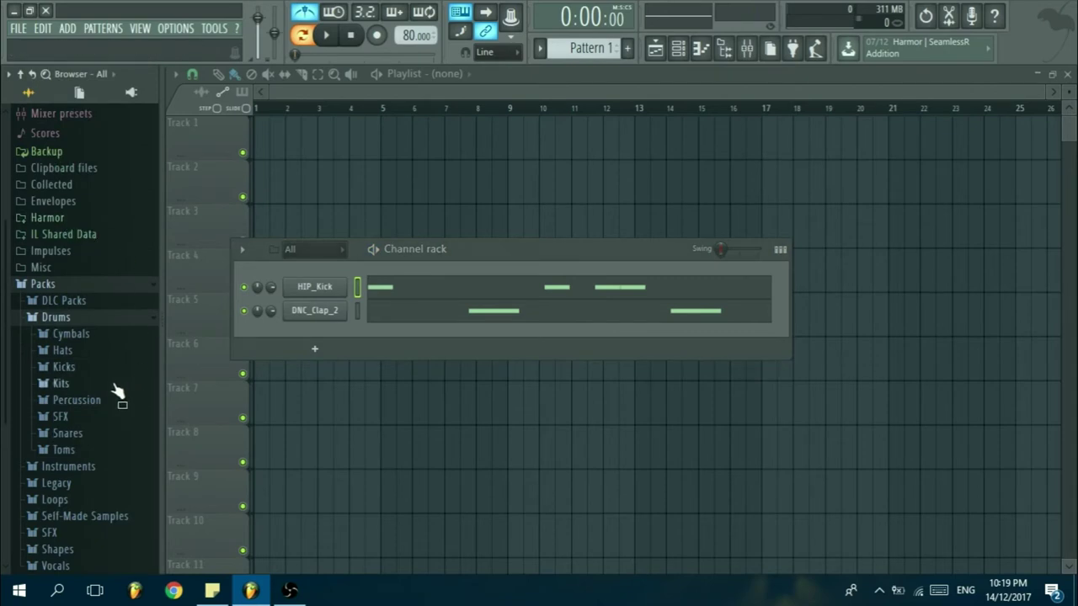
scroll(76, 422, "down", 2)
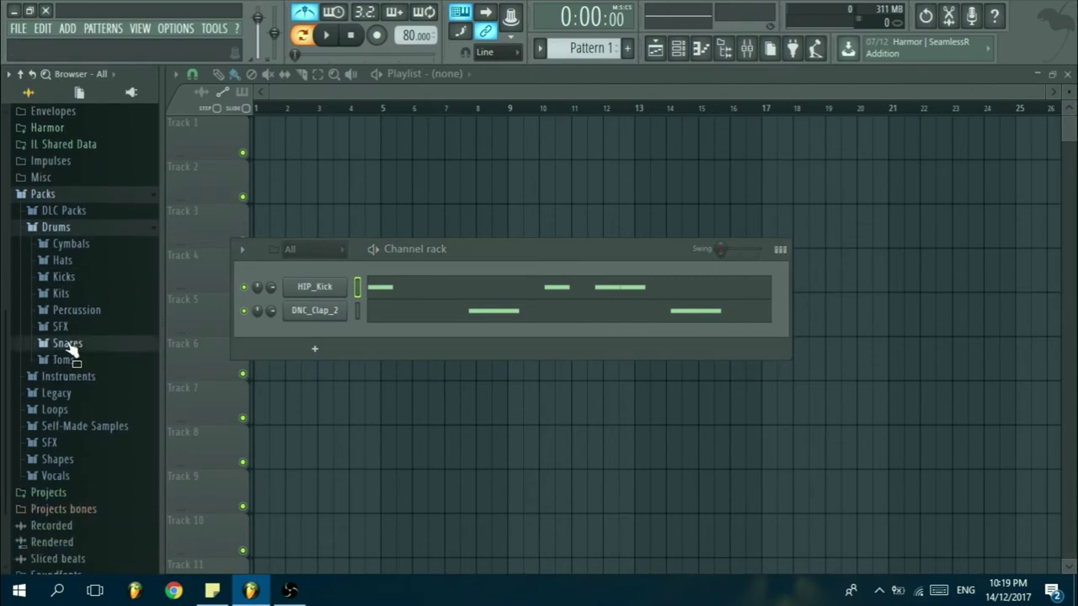
left_click(67, 345)
scroll(92, 324, "down", 3)
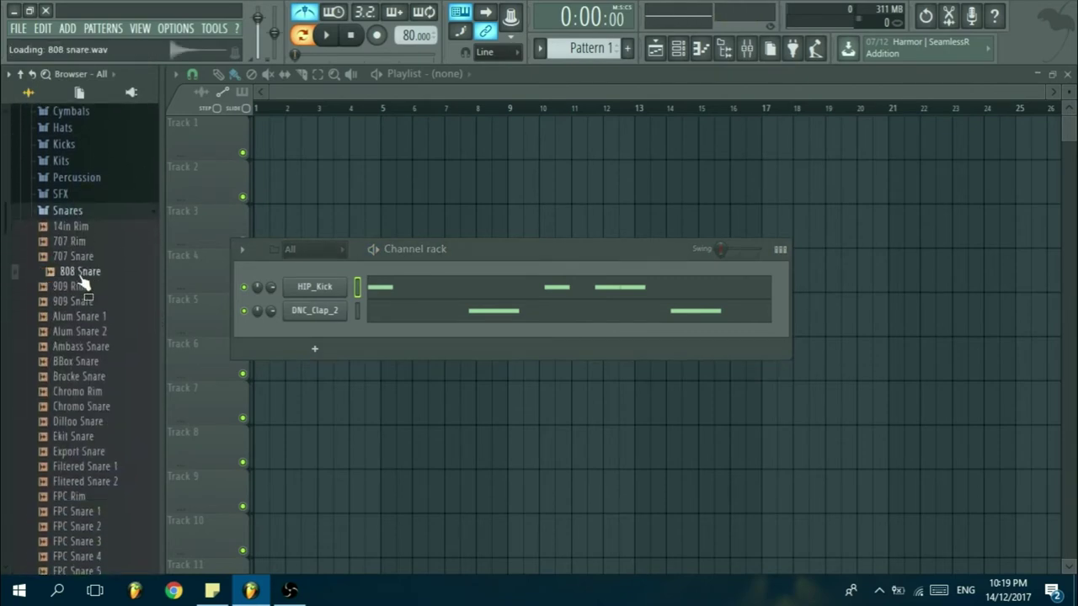
left_click_drag(289, 282, 312, 337)
- Place two-step C5 notes for 808 Snare on beats 2 and 4 of bar 1 while the pattern plays
key("space")
key("F7")
left_click(369, 342)
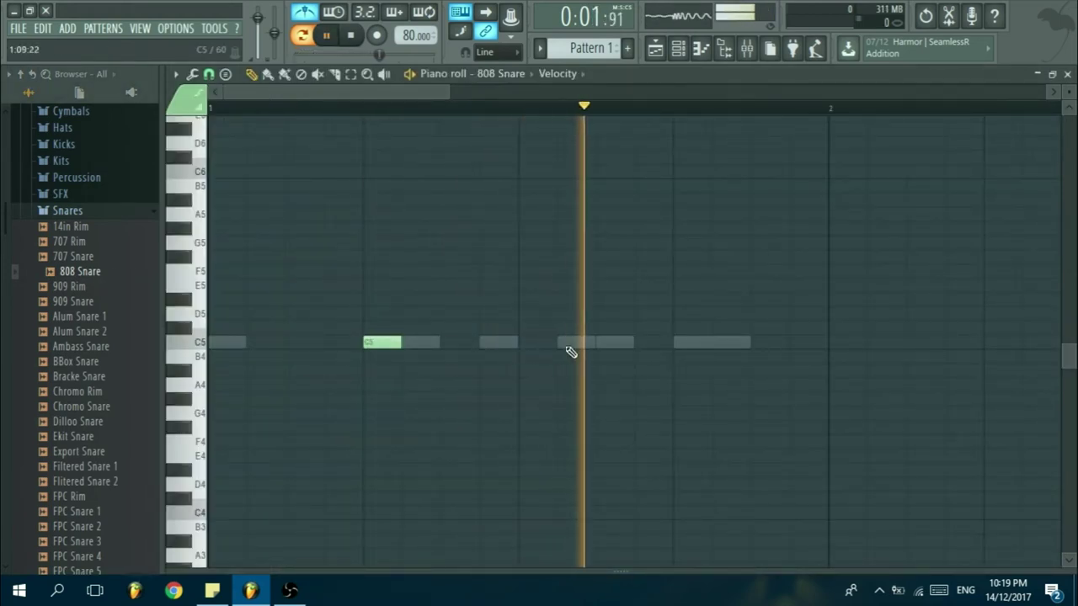
left_click(678, 342)
left_click_drag(399, 342, 429, 342)
left_click_drag(708, 342, 760, 342)
- Transpose both 808 Snare notes up to E5
key("ctrl+a")
left_click_drag(387, 342, 399, 298)
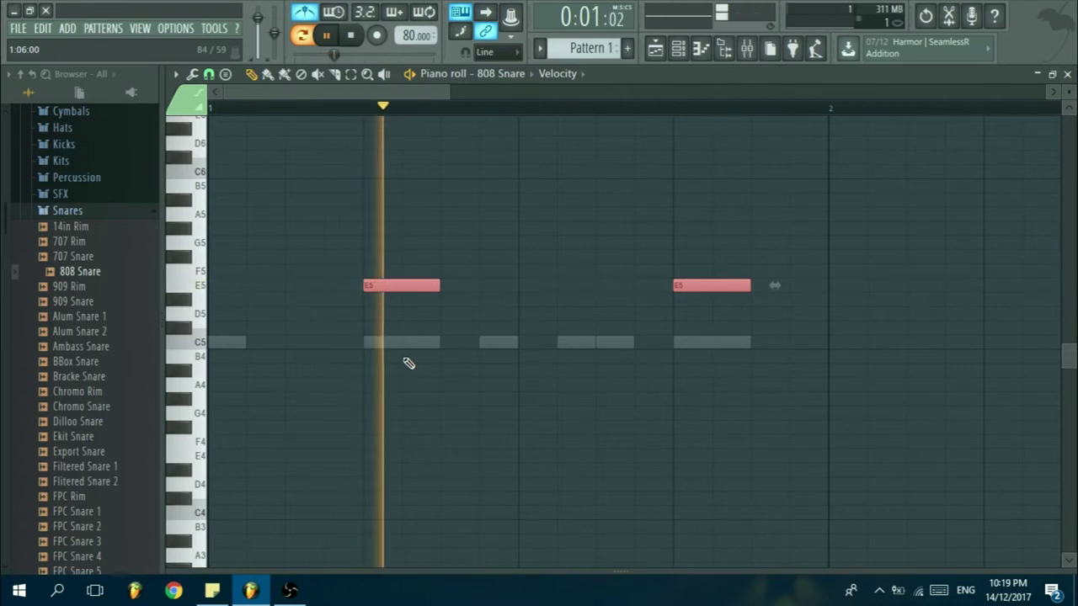
key("Escape")
- Apply a short fade-out to the 808 Snare sample in its channel settings
left_click(320, 334)
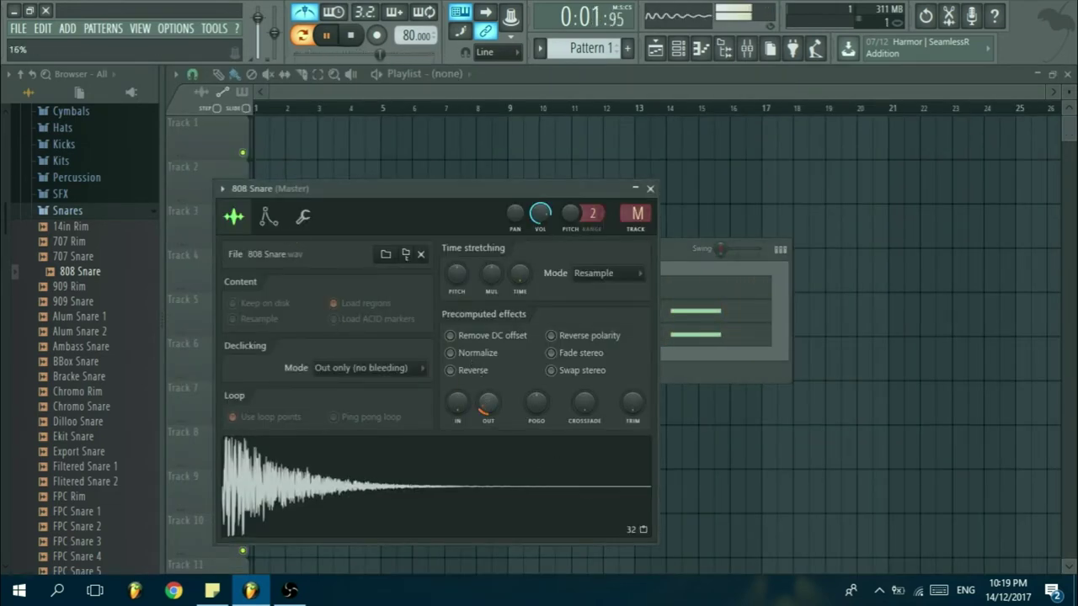
left_click_drag(488, 416, 493, 415)
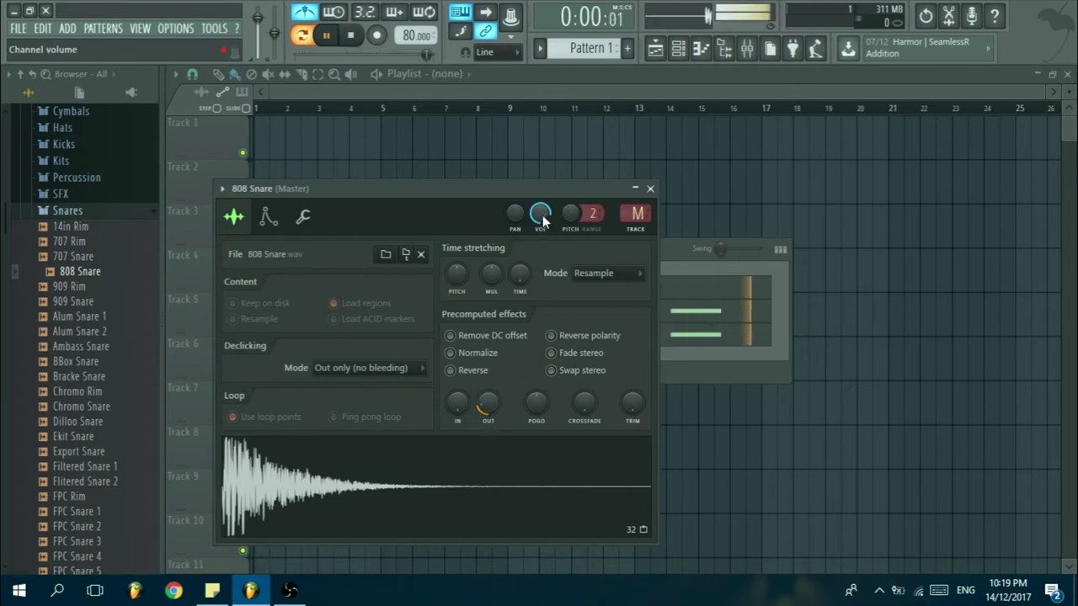
left_click(651, 188)
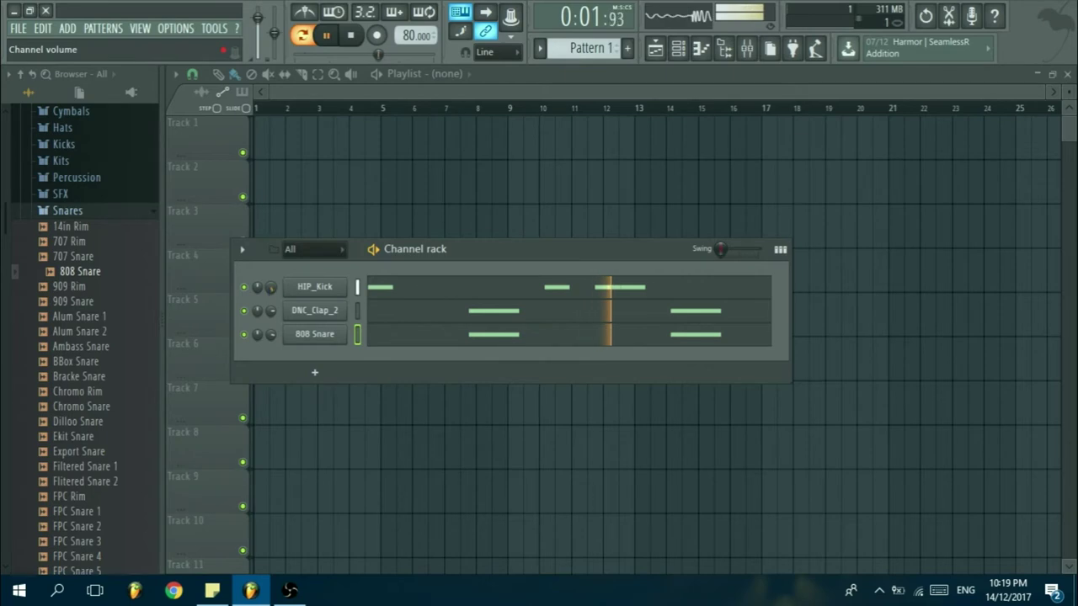
- Apply a short fade-out to the HIP_Kick sample and set its channel volume to about 91%
left_click(297, 289)
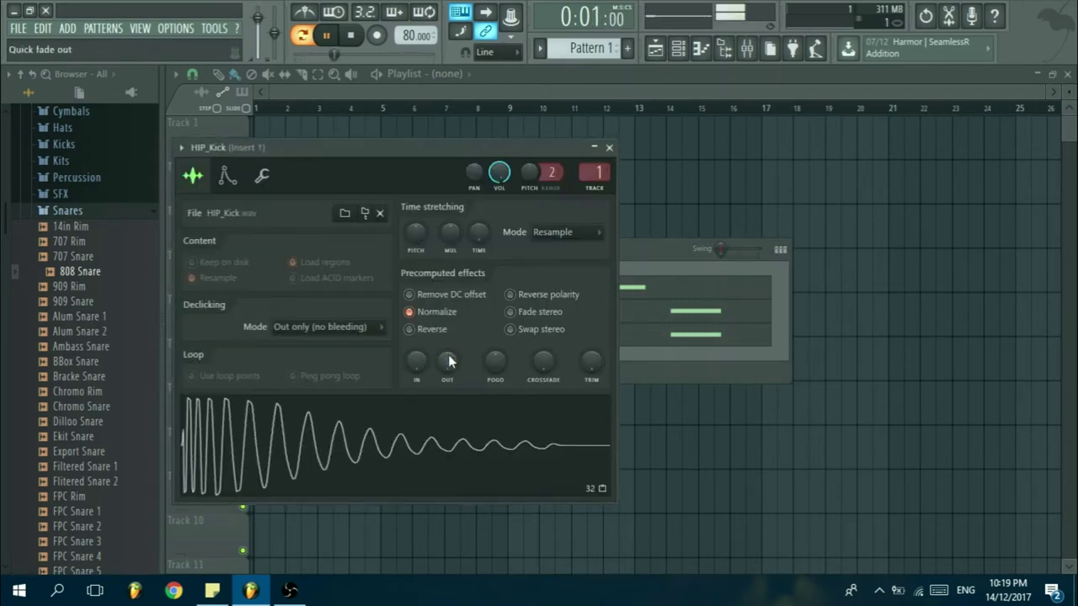
left_click_drag(447, 362, 447, 353)
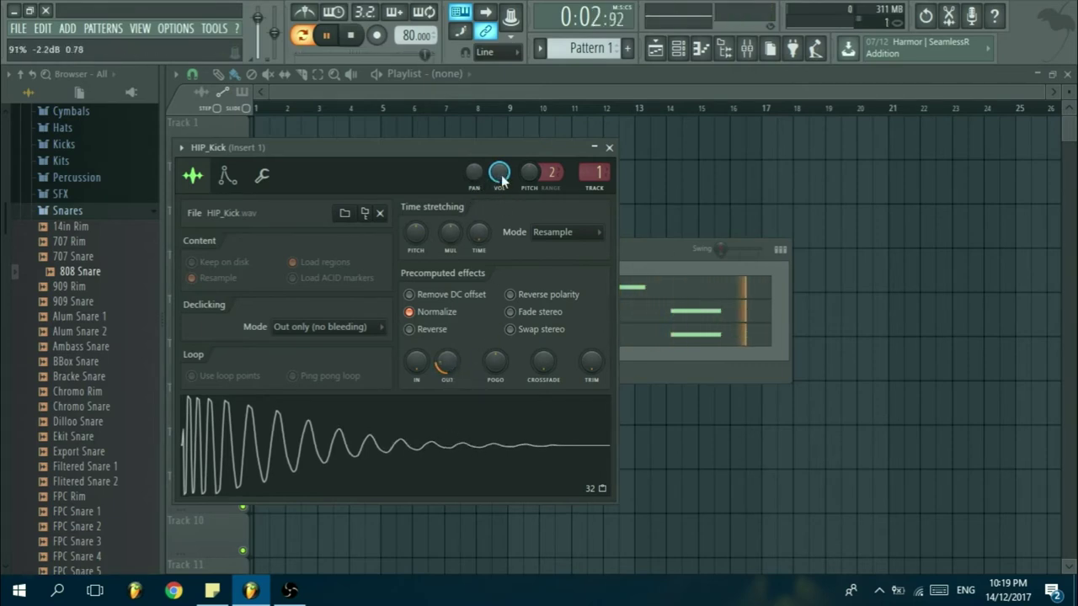
left_click(608, 147)
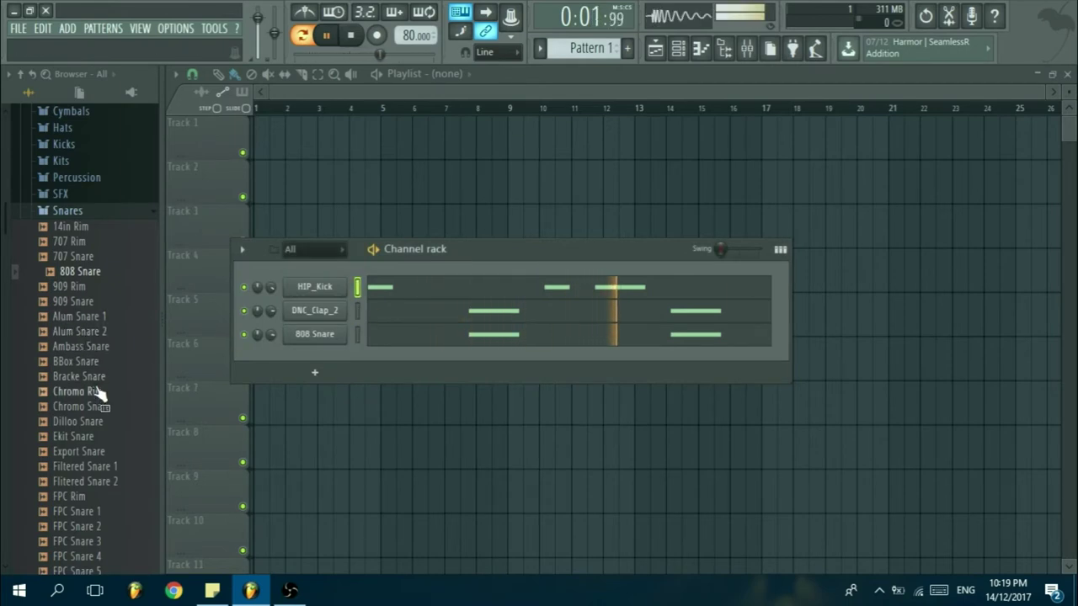
- Load HIP_Hat_6 from the Legacy HipHop drum samples as a new channel below 808 Snare
scroll(99, 379, "up", 2)
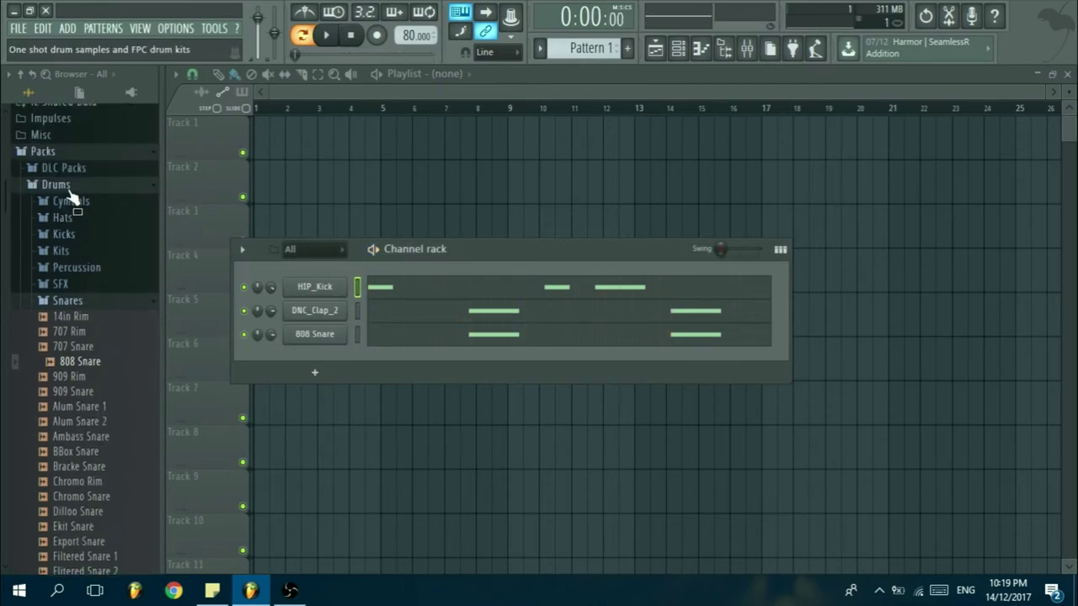
left_click(65, 187)
left_click(70, 356)
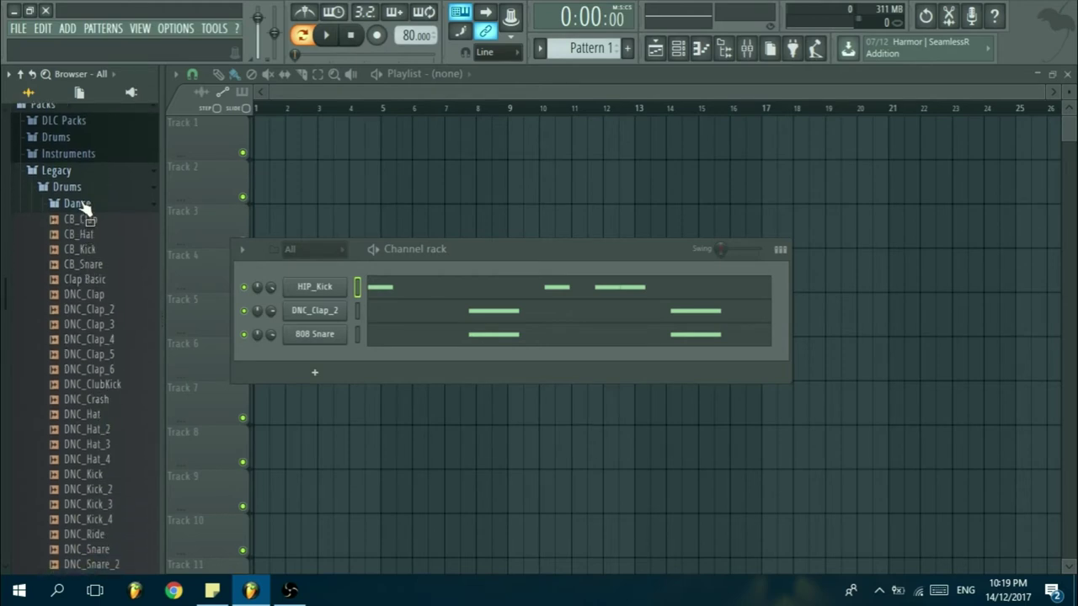
left_click(81, 204)
left_click(80, 234)
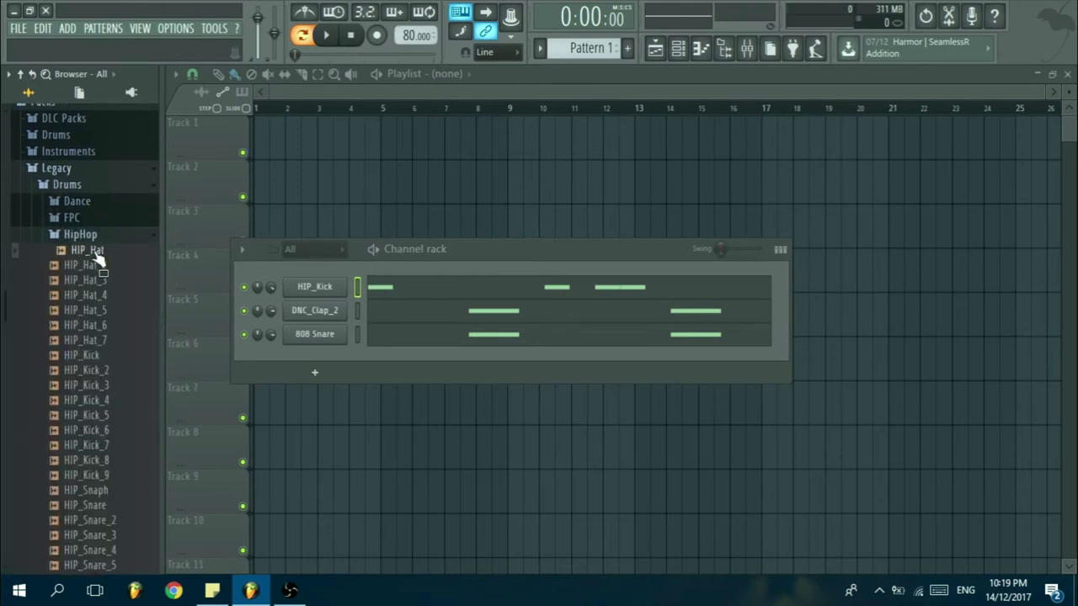
left_click(98, 344)
left_click(99, 332)
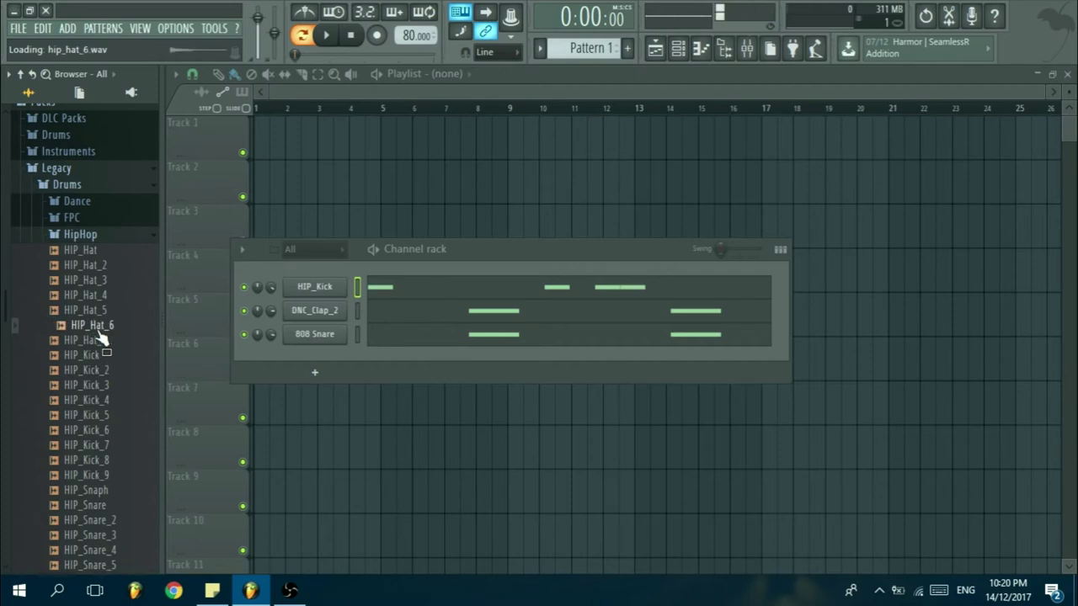
left_click_drag(308, 368, 299, 363)
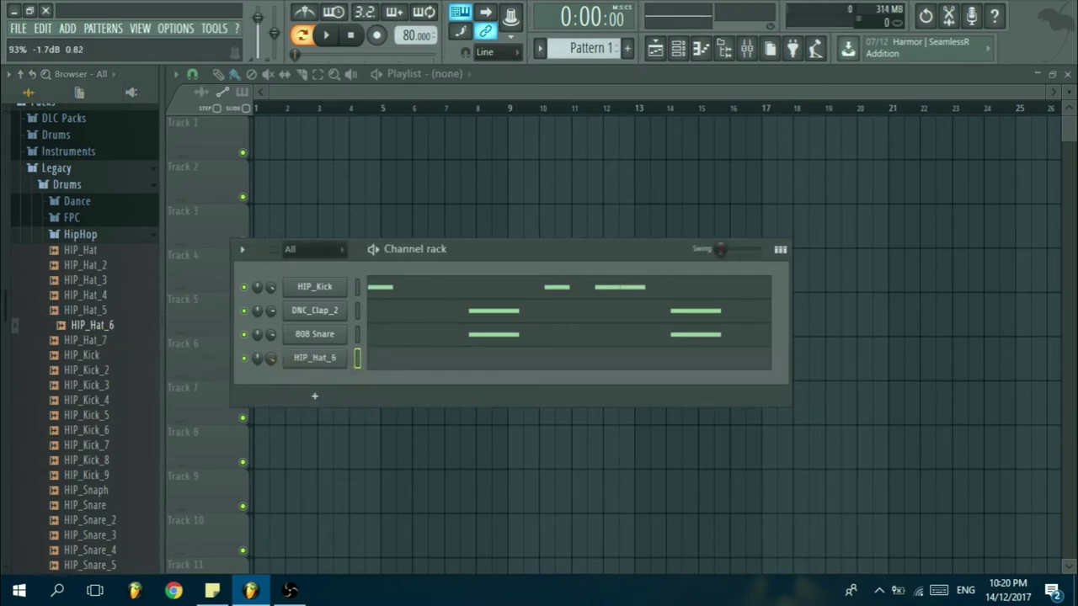
- Normalize the HIP_Hat_6 sample in its channel settings
left_click(318, 361)
left_click(493, 376)
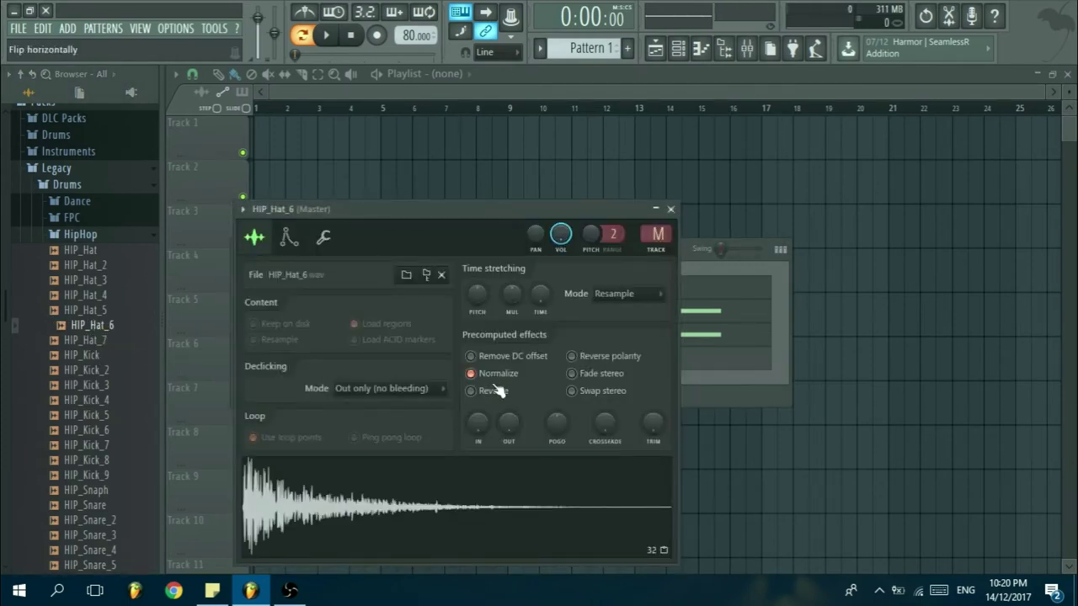
key("Escape")
- Fill all 16 steps of HIP_Hat_6 with one-step C5 notes and set its channel volume to about 82%
right_click(336, 370)
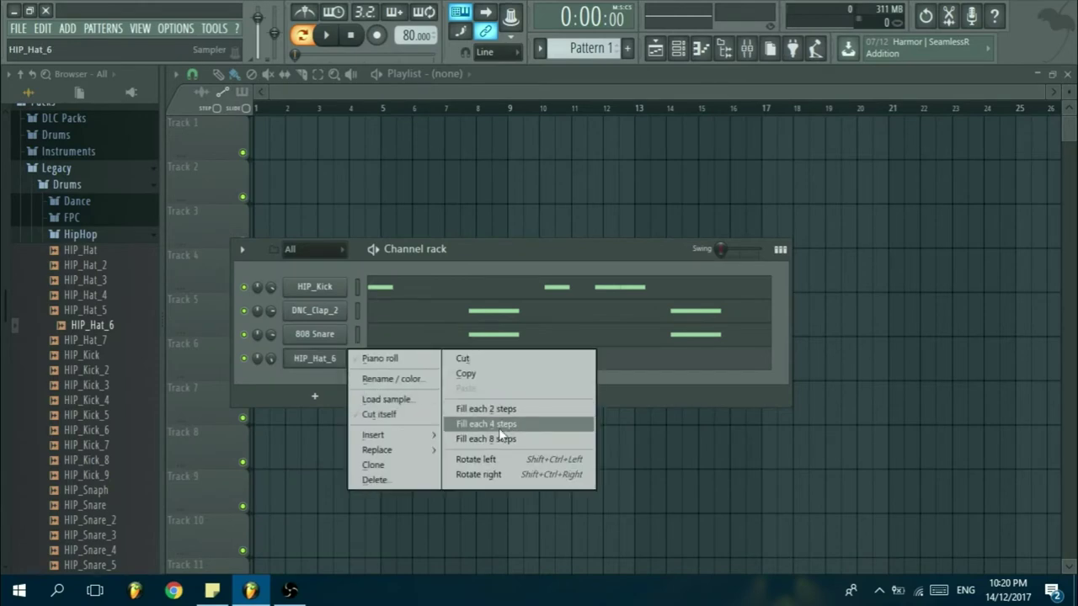
left_click(484, 409)
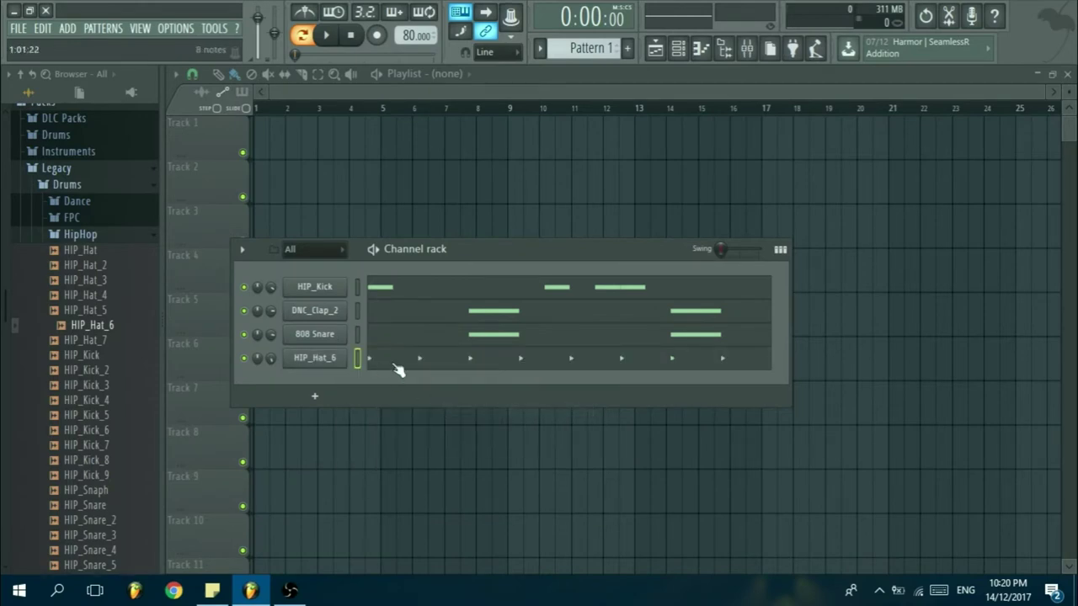
left_click(393, 368)
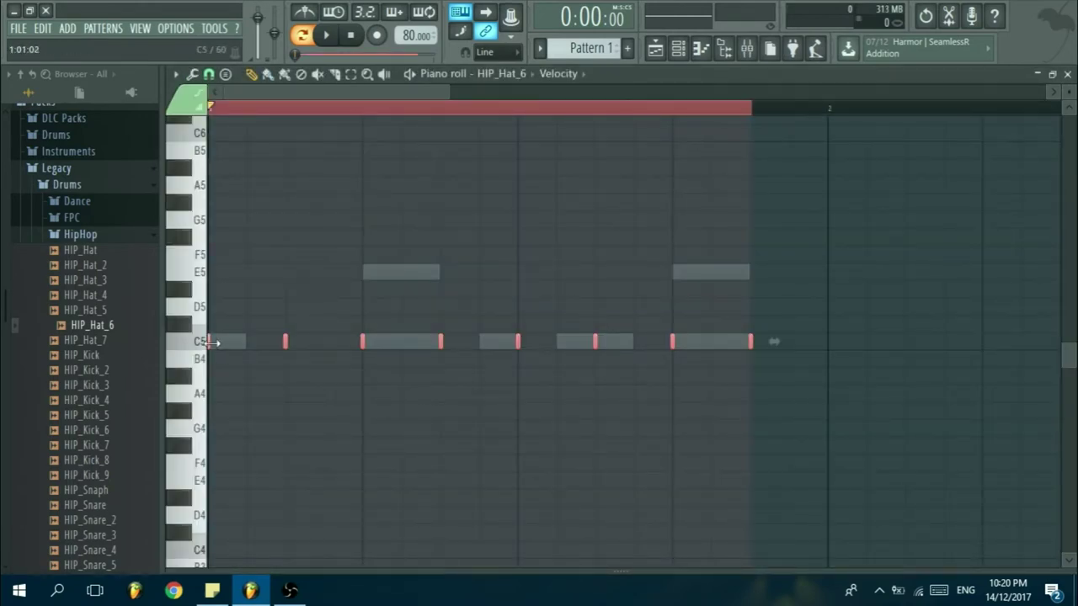
key("space")
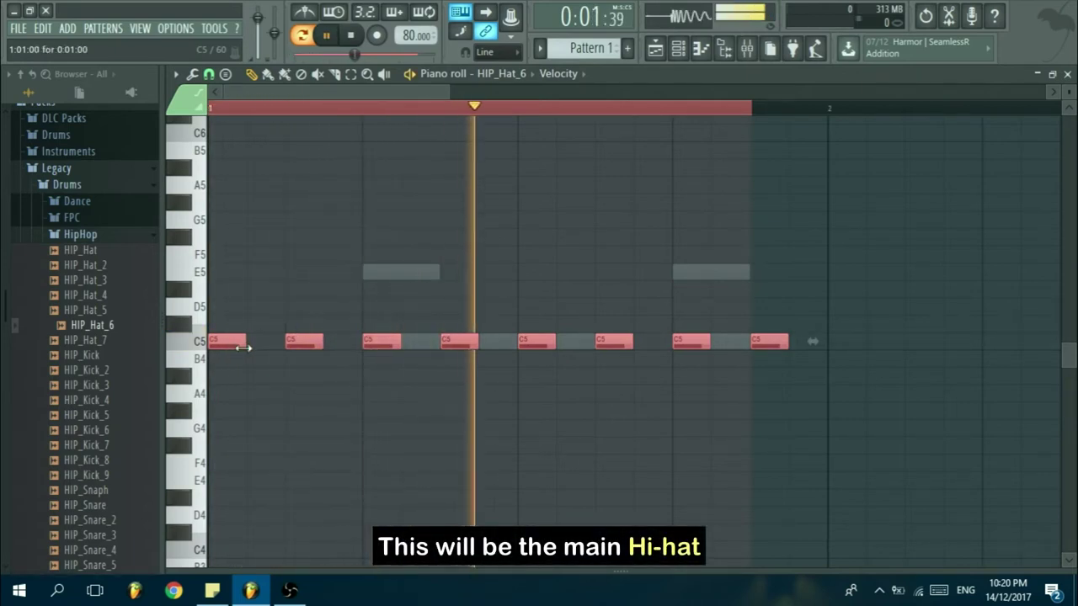
key("shift+Right")
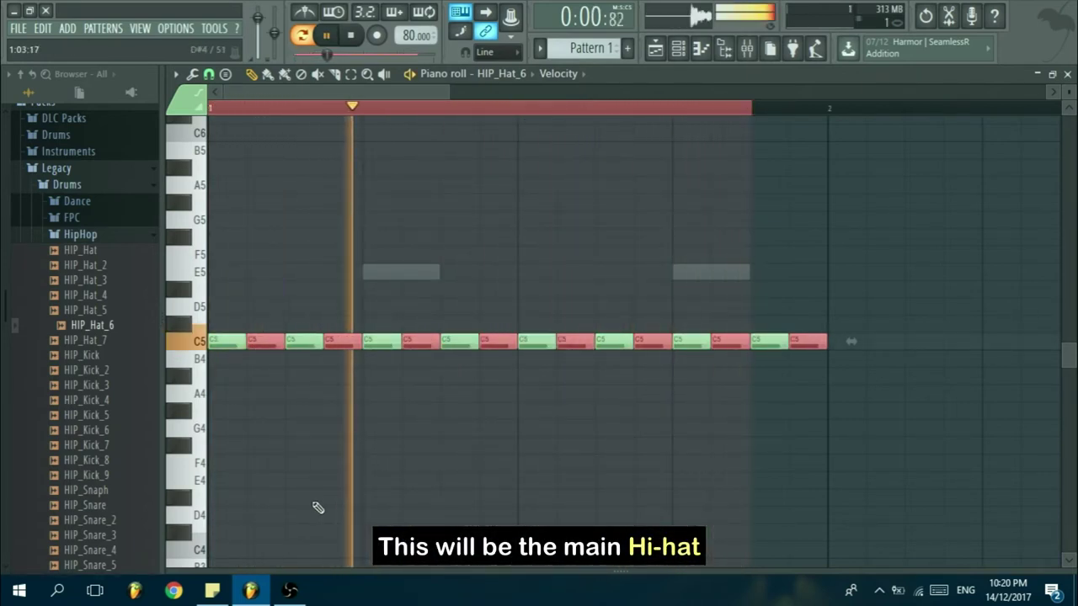
key("F7")
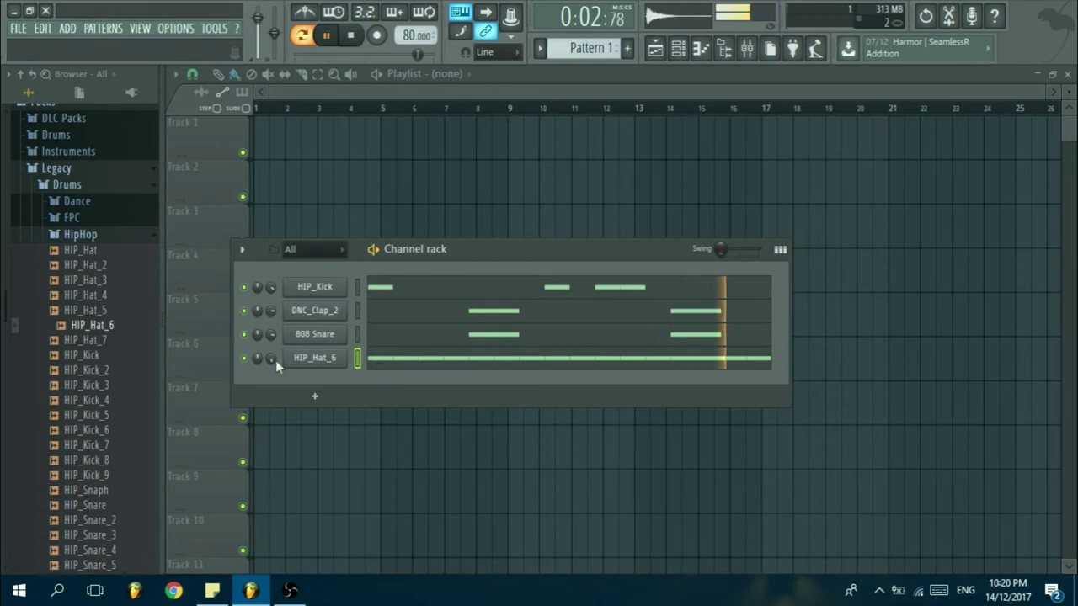
left_click_drag(270, 359, 271, 361)
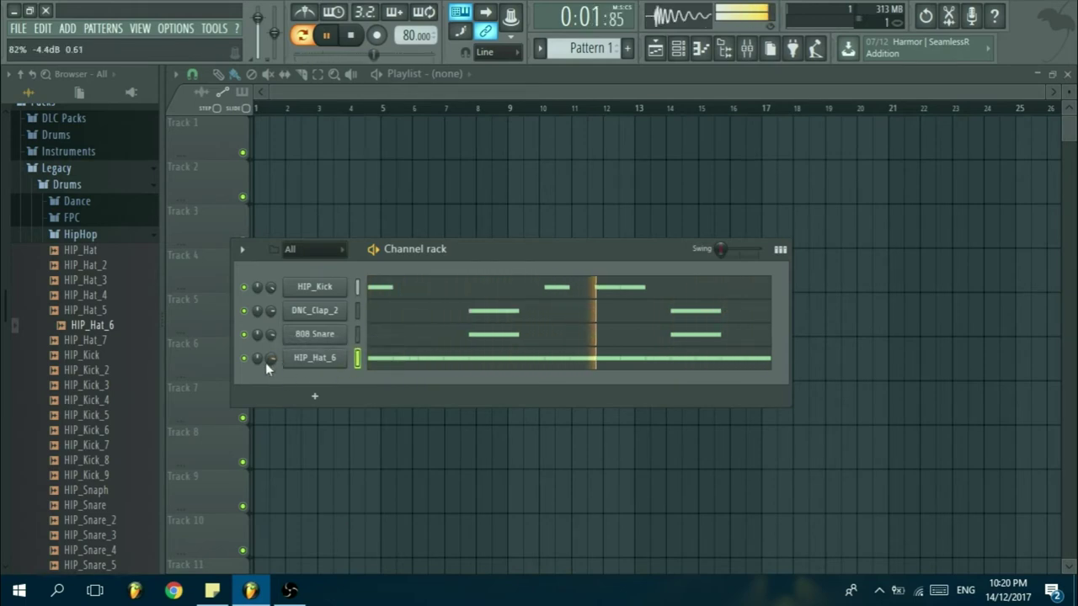
- Load HIP_Hat_5 as a new channel and place one-step C5 notes on steps 3, 7, 11 and 15 of bar 1
left_click_drag(105, 353, 102, 320)
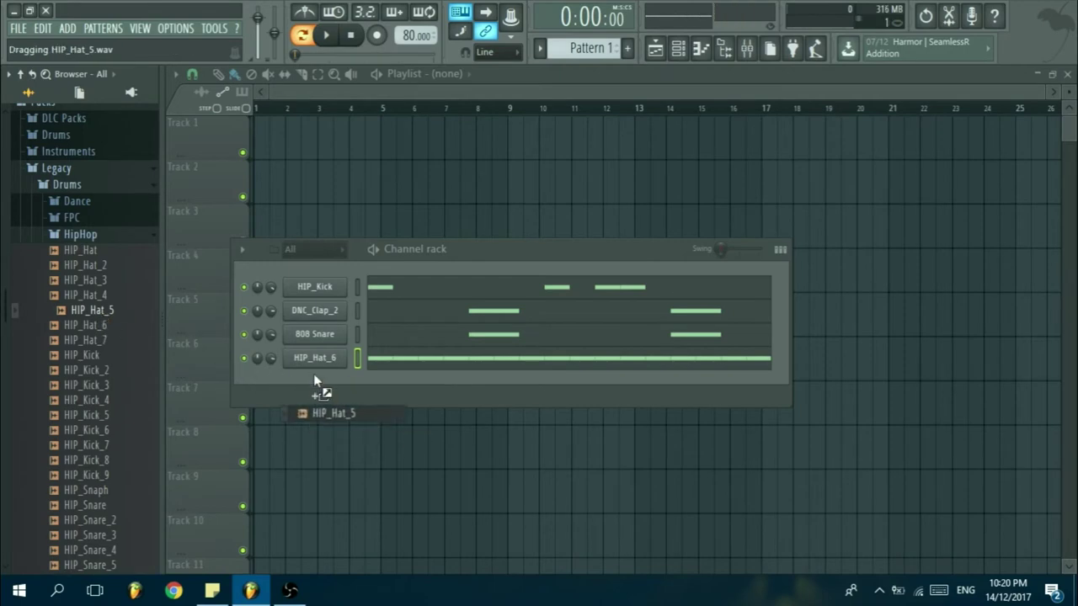
left_click_drag(313, 376, 355, 377)
left_click(379, 389)
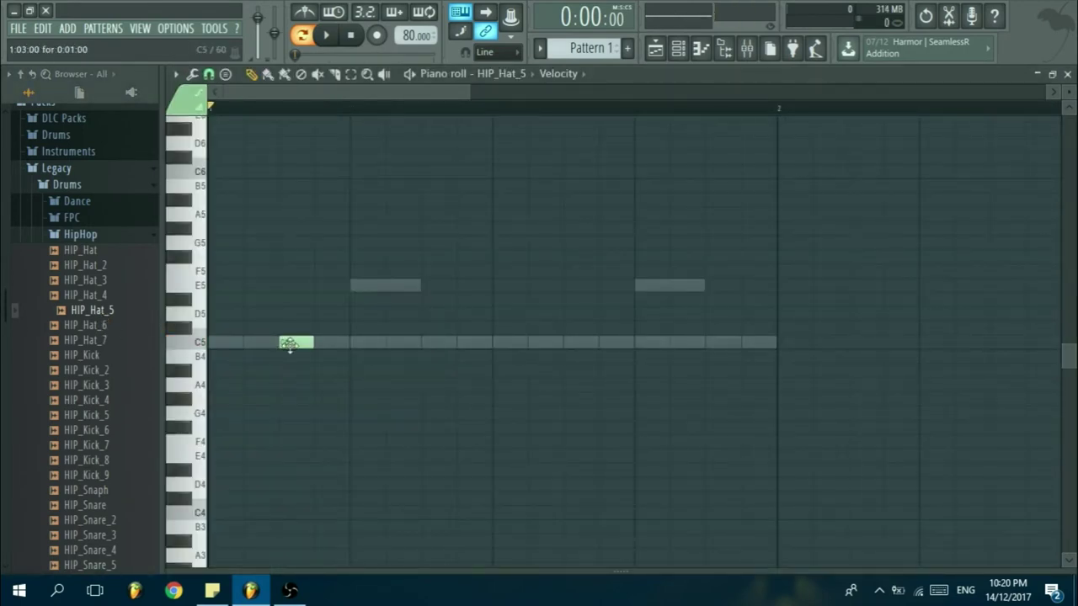
left_click(423, 342)
left_click(587, 343)
left_click(710, 341)
key("Escape")
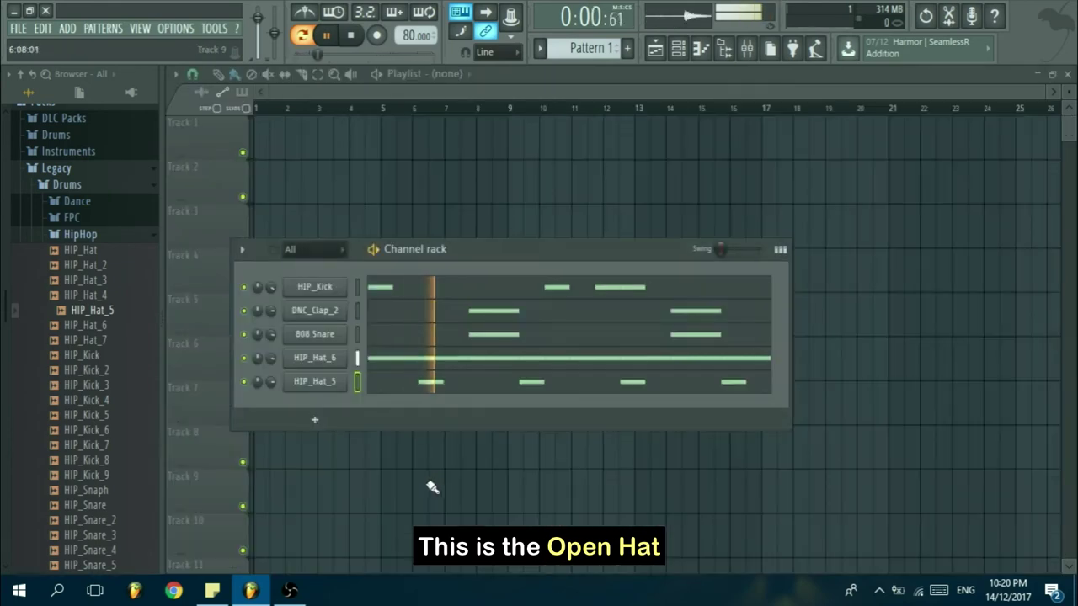
- Normalize the HIP_Hat_5 sample and set its root note to C5 in its channel settings
left_click(317, 381)
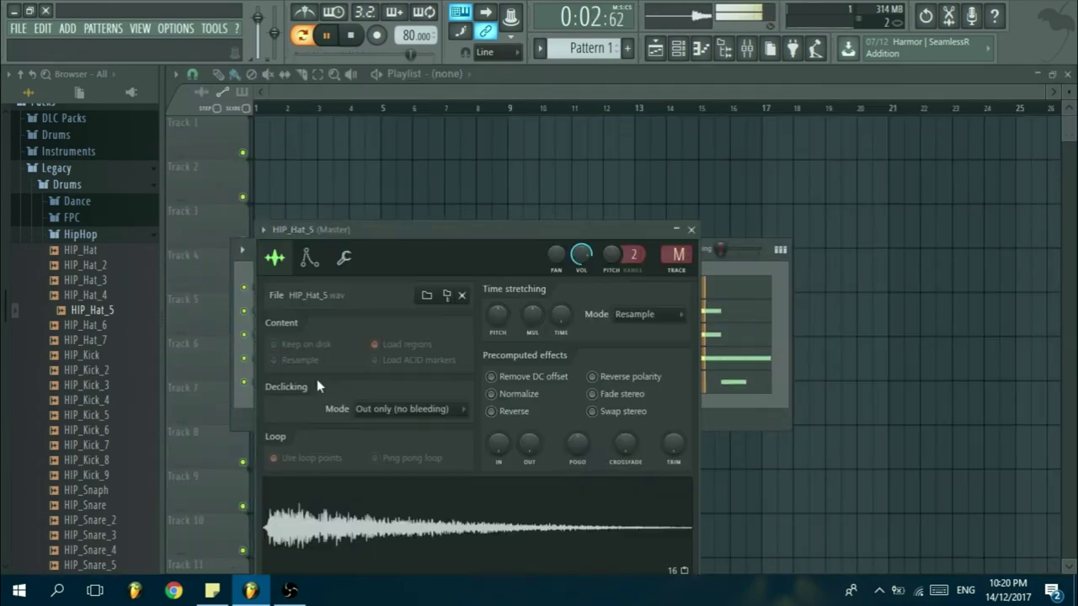
left_click(492, 394)
left_click(352, 261)
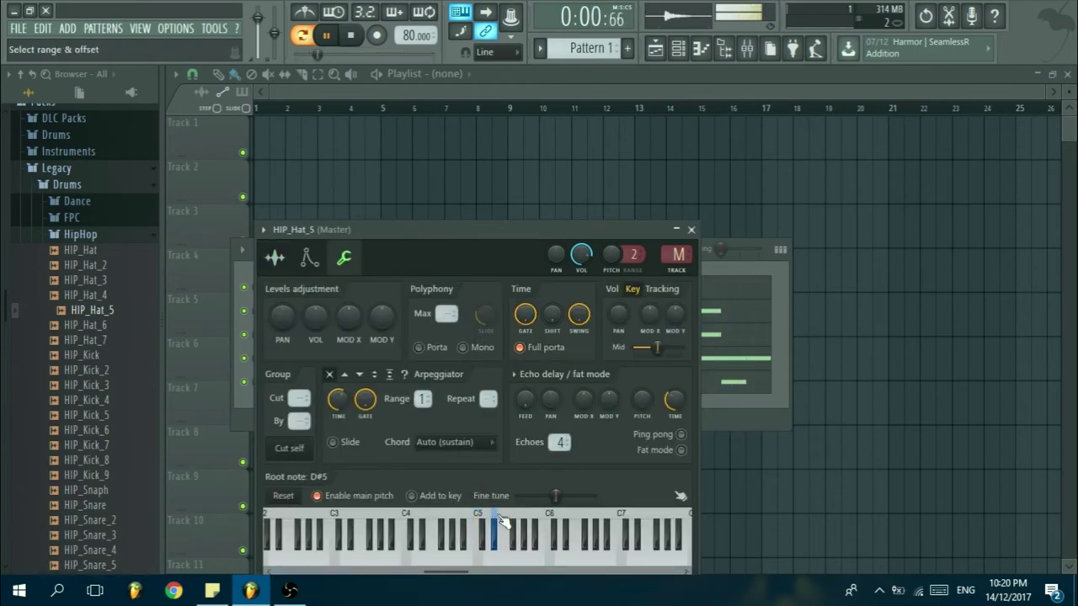
right_click(479, 517)
left_click(690, 229)
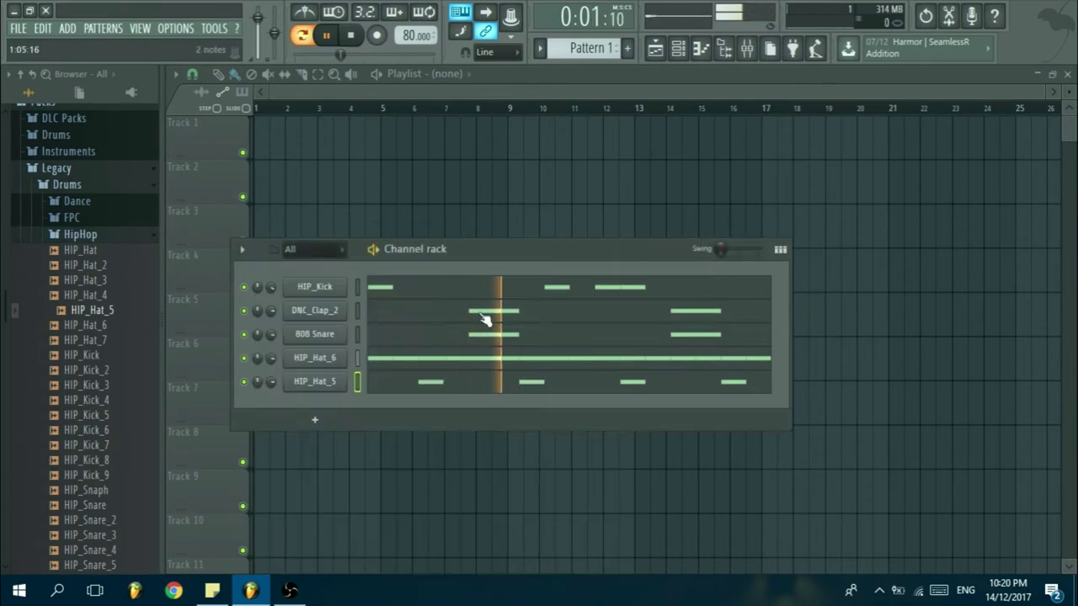
left_click(392, 362)
left_click_drag(260, 380, 266, 344)
key("Escape")
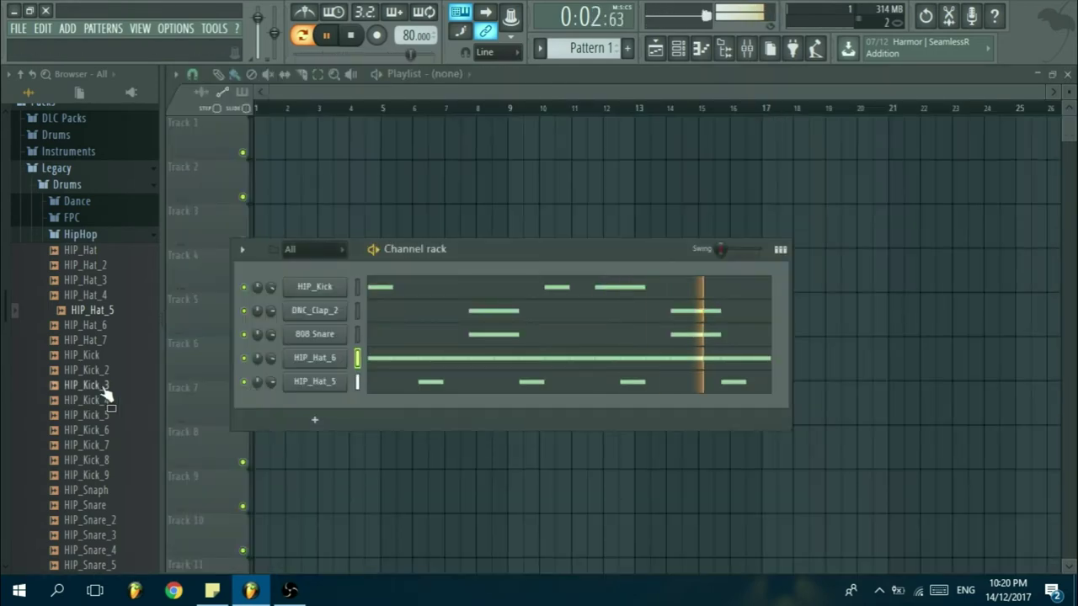
- Stop playback and load HIP_Hat_2 from the HipHop samples as a new channel below HIP_Hat_6
key("space")
left_click(96, 326)
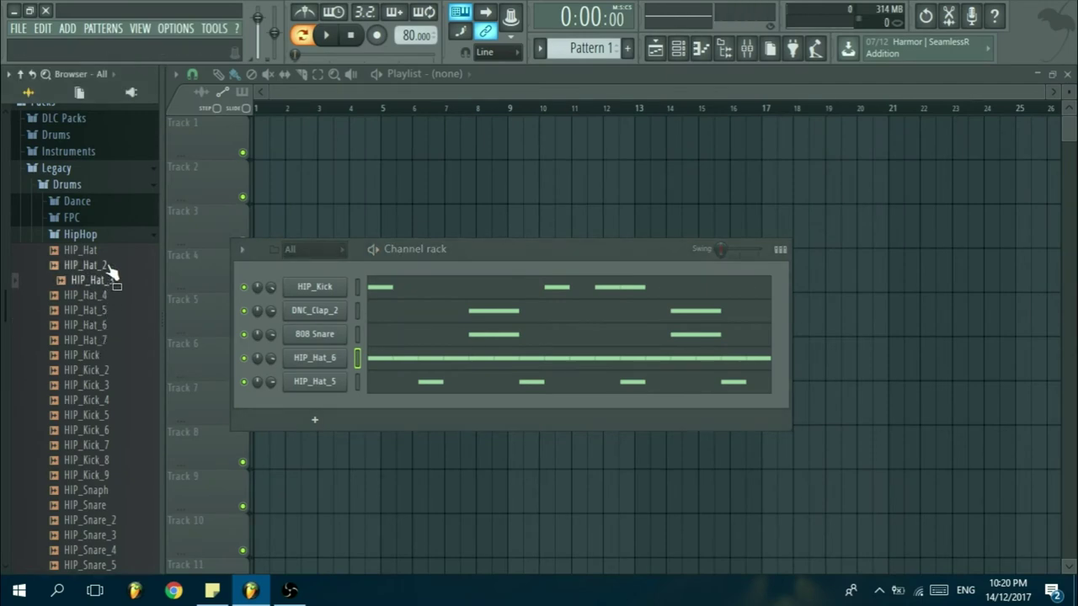
mouse_move(303, 362)
left_mouse_down()
mouse_move(319, 388)
mouse_move(316, 369)
left_mouse_up()
- Place one-step C5 notes for HIP_Hat_2 on steps 4, 8, 12 and 16 of bar 1
left_click(402, 388)
left_click(331, 341)
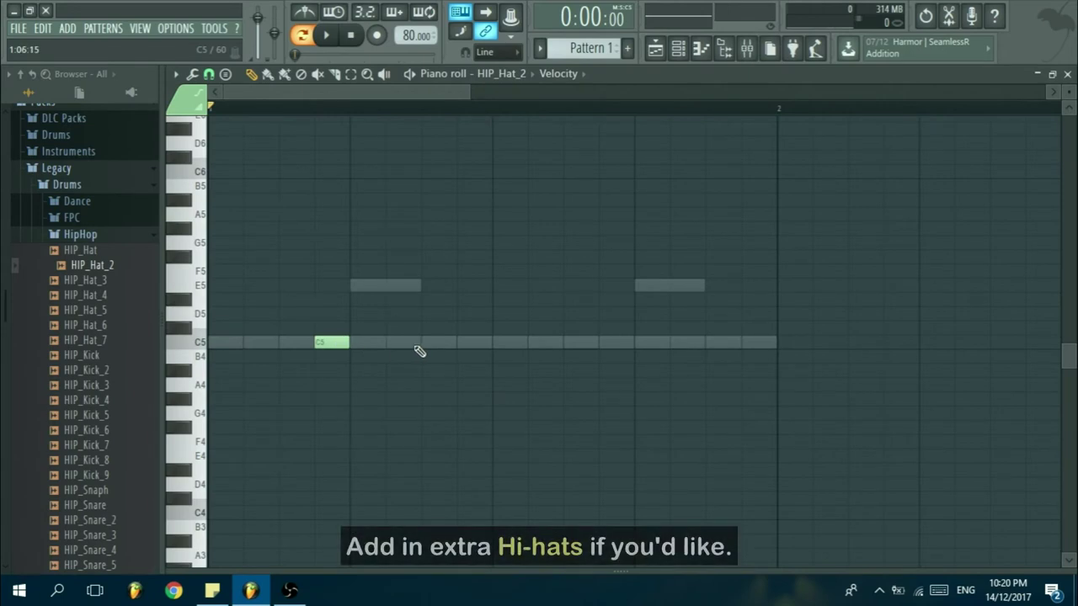
left_click(474, 341)
key("space")
left_click(613, 341)
left_click(753, 341)
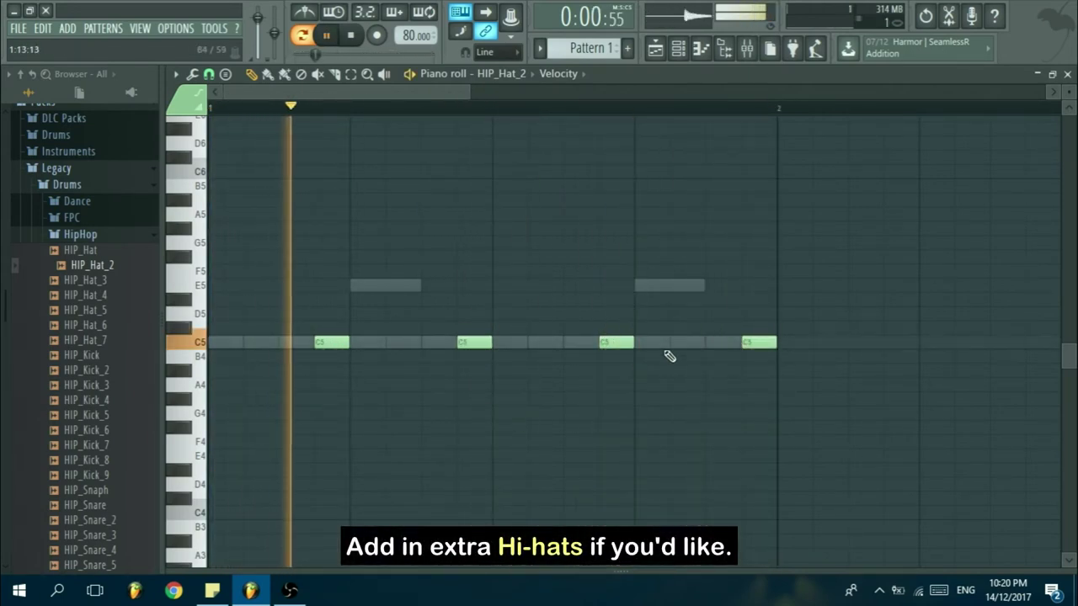
key("Escape")
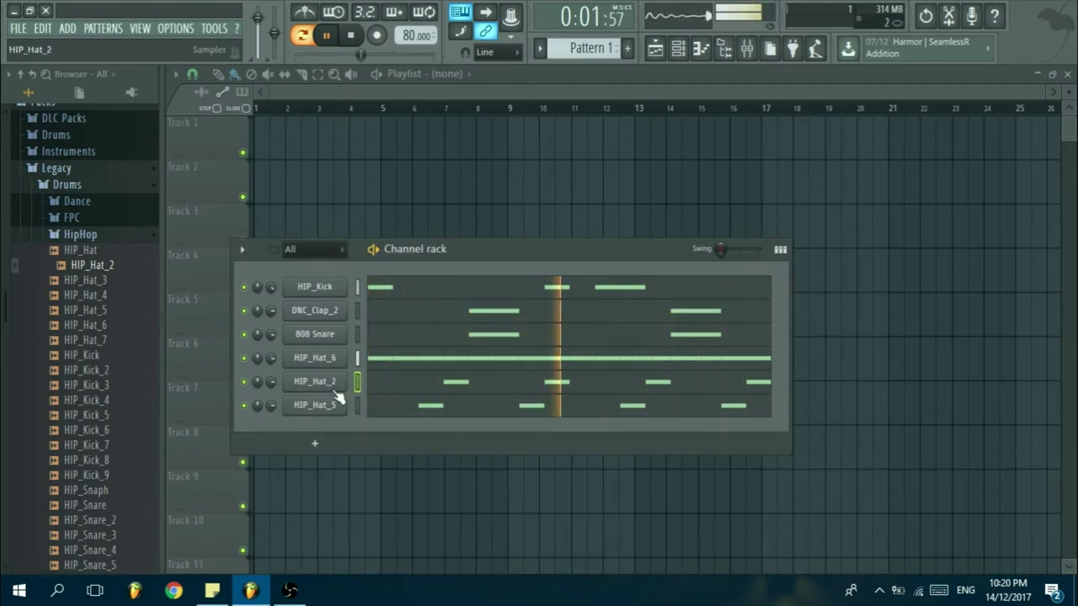
- Set the HIP_Hat_6 channel volume to about 66% and the snap in its piano roll to 1/2 step
left_click_drag(271, 358, 270, 363)
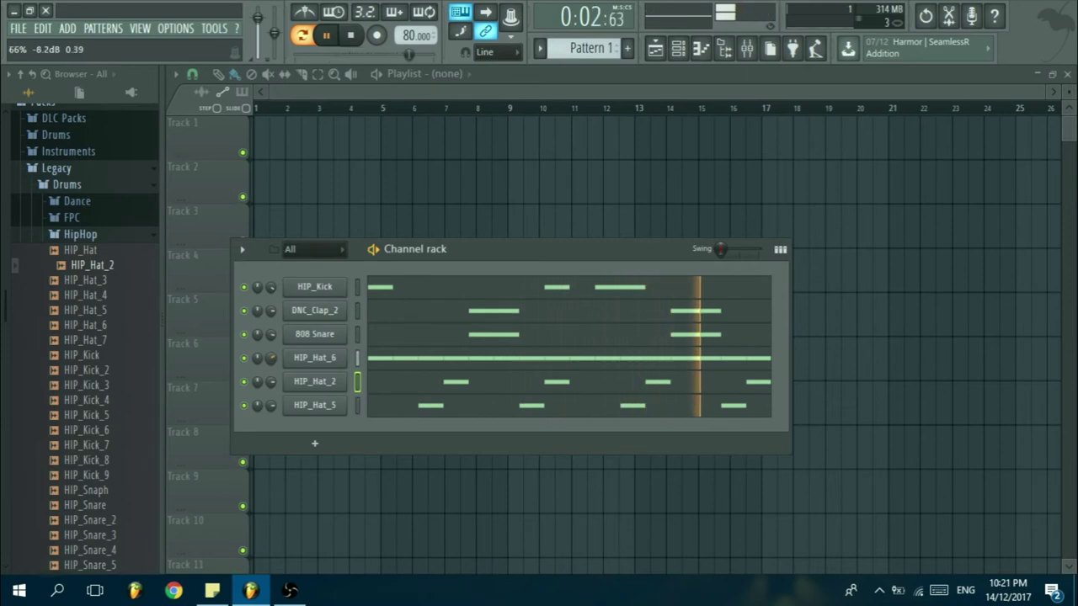
left_click(426, 367)
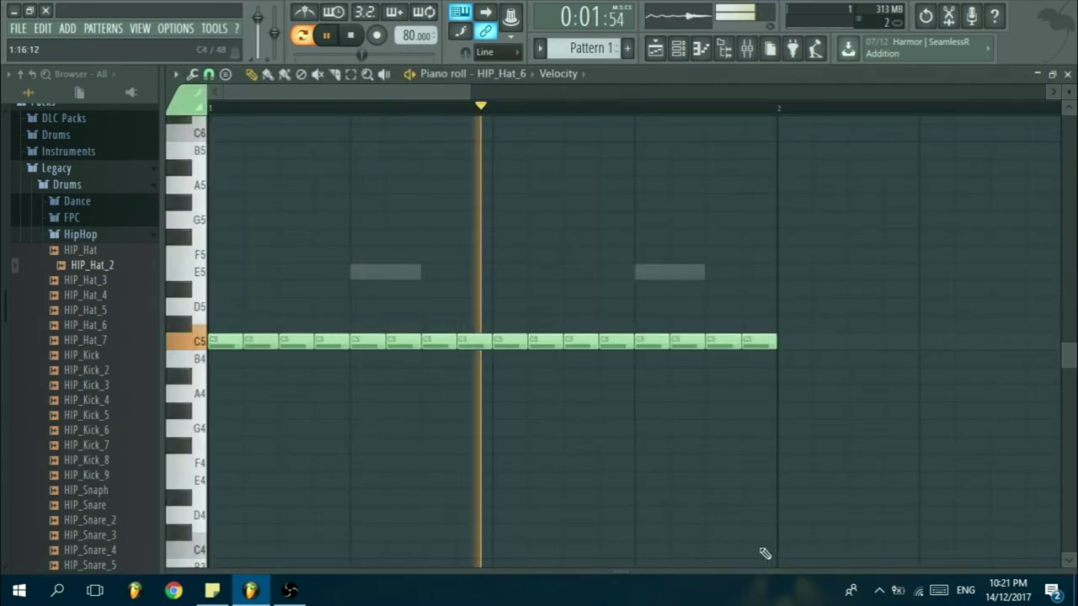
key("space")
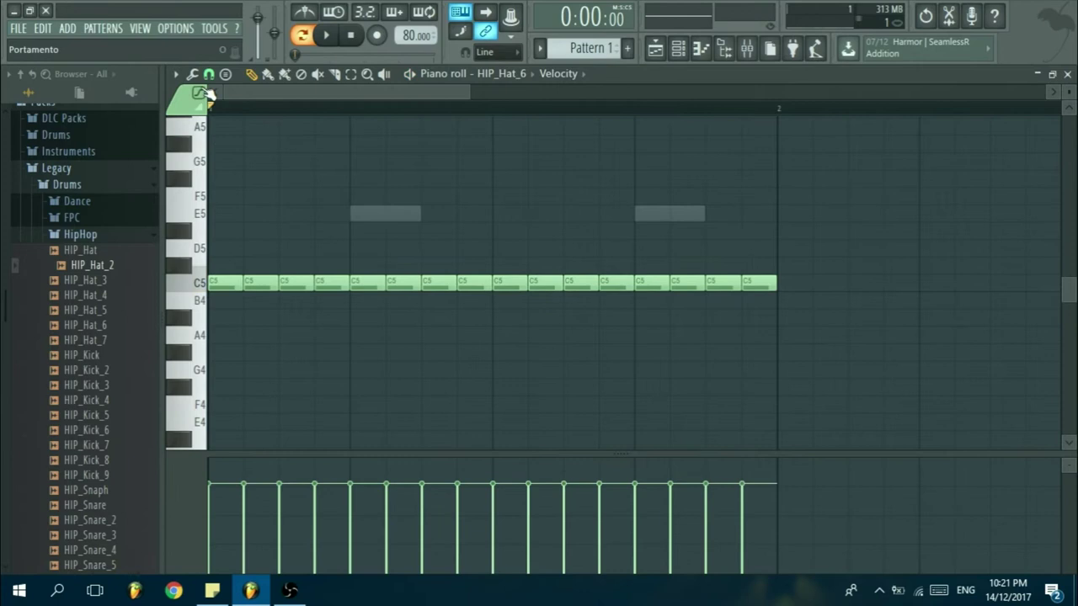
left_click(209, 74)
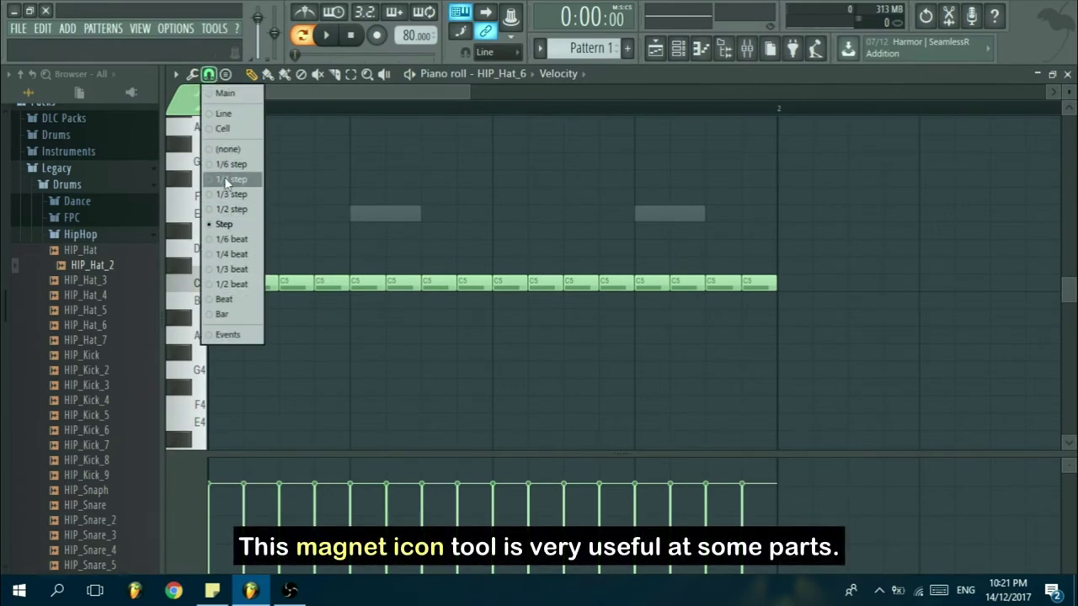
left_click(233, 213)
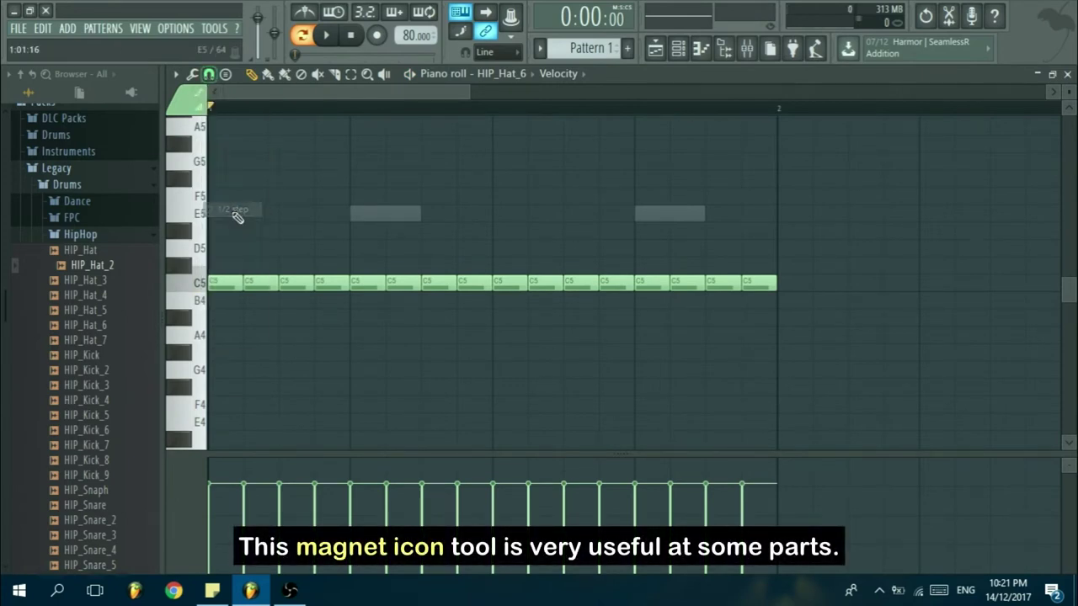
- Split the last HIP_Hat_6 note of bar 1 into two half-step C5 notes and play the pattern
left_click_drag(771, 281, 760, 276)
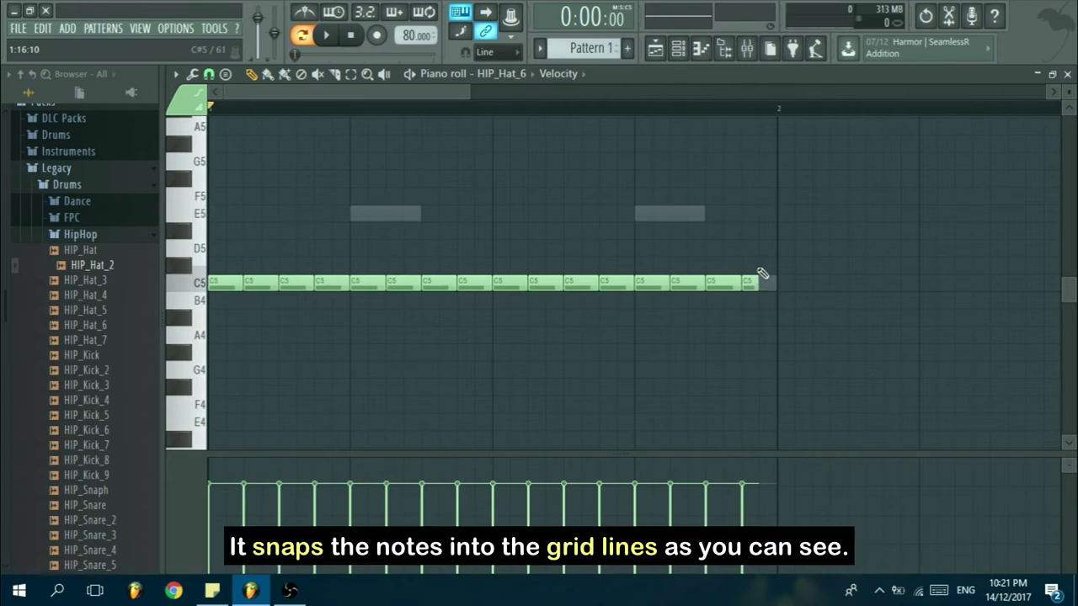
left_click(765, 284)
key("space")
key("space")
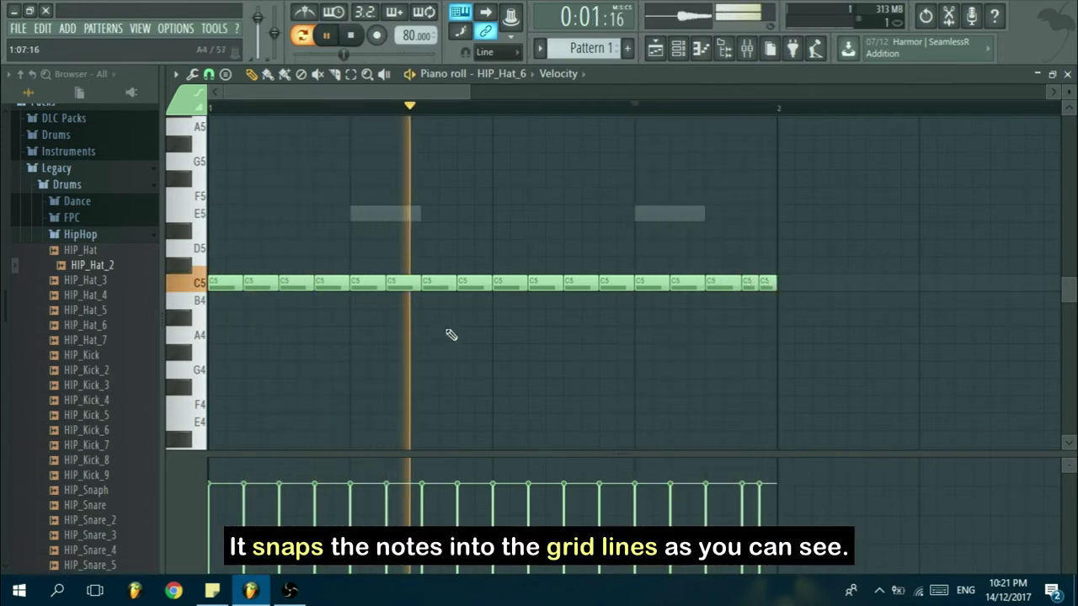
key("space")
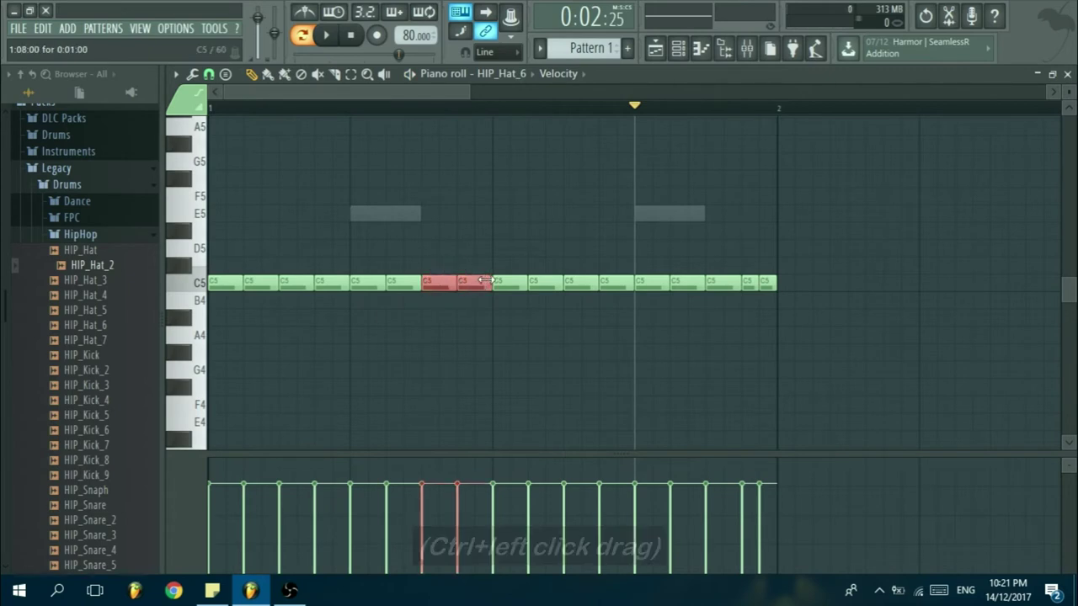
- Divide the HIP_Hat_6 notes on steps 7 and 8 into half-step C5 pairs, with a full-step note on step 9
left_click_drag(486, 281, 471, 279)
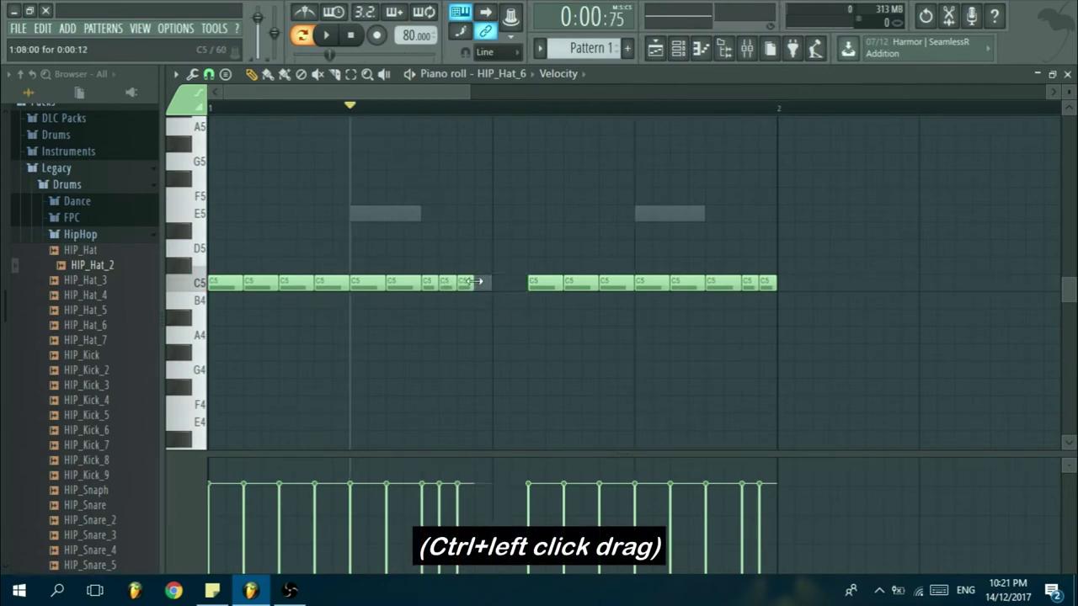
left_click(500, 282)
key("space")
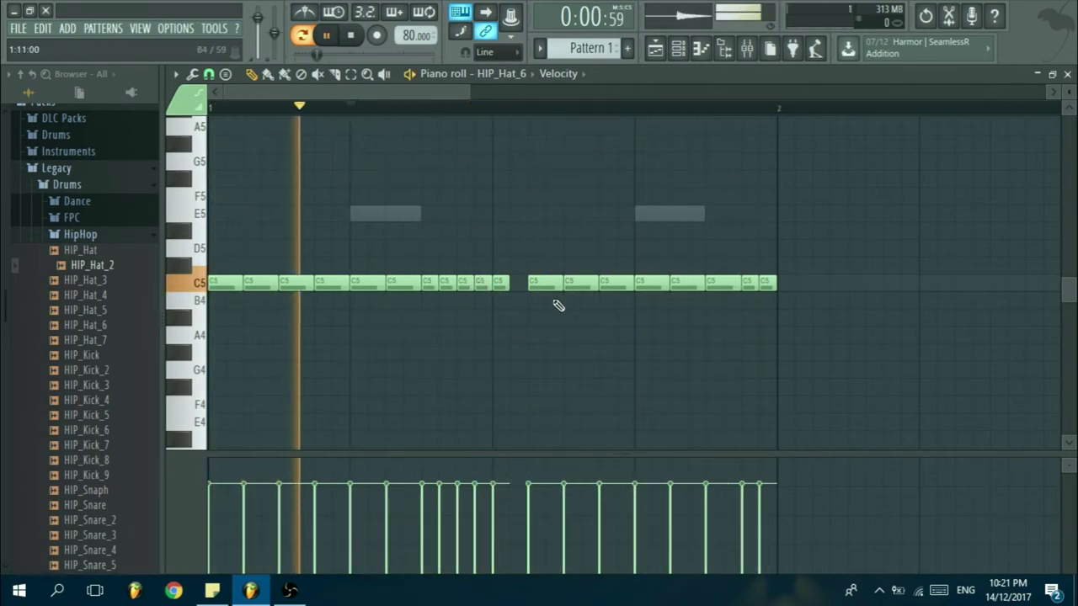
left_click_drag(502, 287, 527, 286)
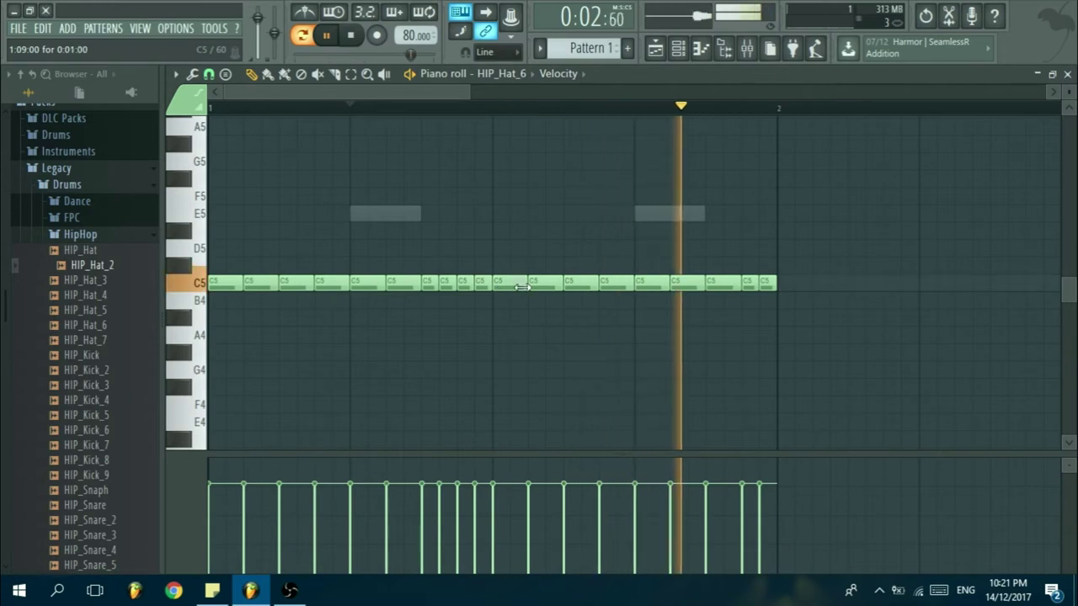
- Try full-step and half-step variations of the HIP_Hat_6 notes on steps 7 and 8
right_click(447, 288)
left_click_drag(437, 286, 449, 289)
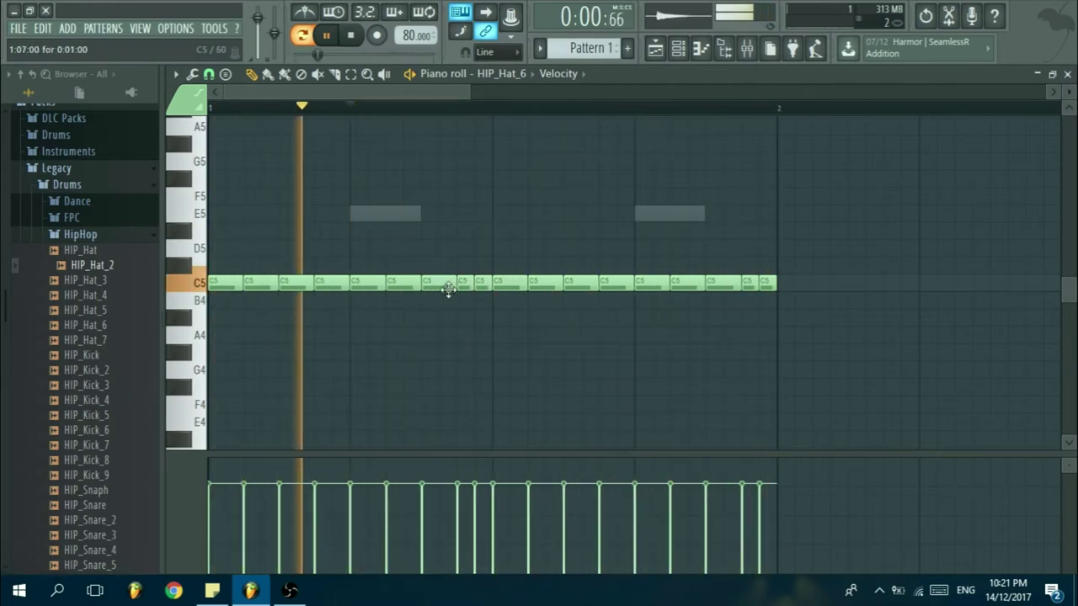
right_click(438, 284)
left_click(432, 283)
left_click(447, 283)
right_click(464, 284)
left_click(465, 284)
right_click(478, 284)
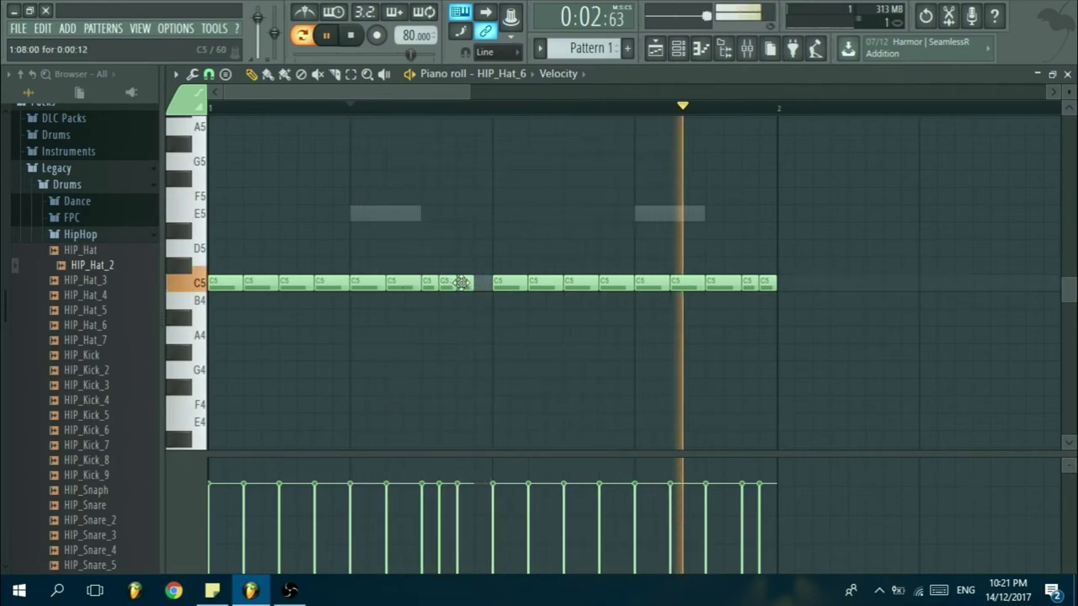
- Replace the HIP_Hat_6 notes on steps 7 and 8 with one full-step C5 note each
right_click(464, 285)
right_click(448, 286)
right_click(437, 287)
left_click(432, 284)
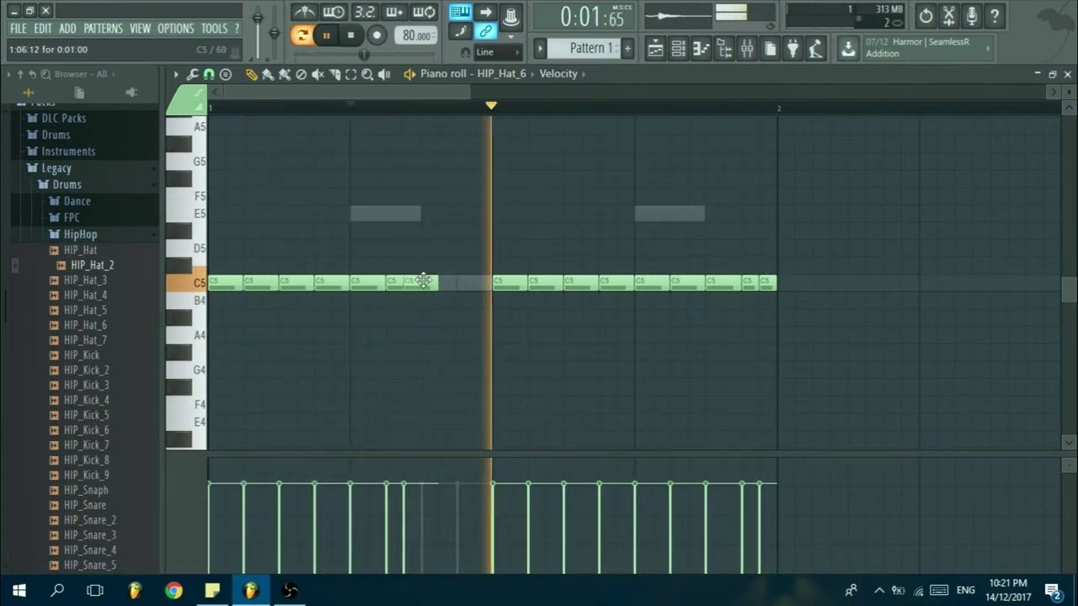
left_click(462, 280)
- Delete the half-step HIP_Hat_6 pair on step 16 and place two half-step C5 notes there again
right_click(767, 285)
right_click(750, 285)
left_click(753, 286)
left_click_drag(773, 283, 758, 284)
left_click(765, 284)
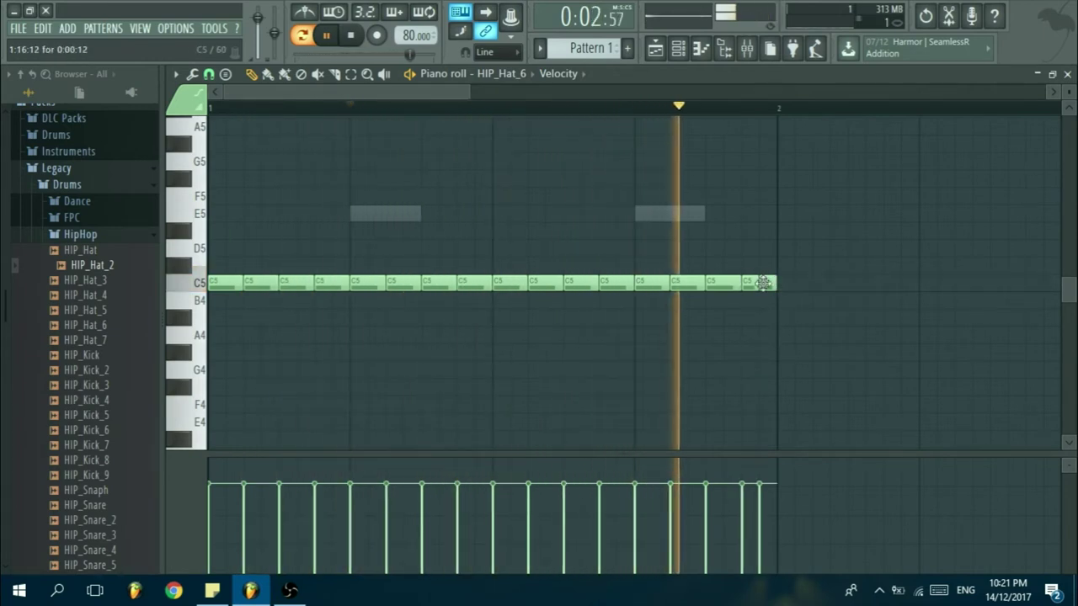
- Split the HIP_Hat_6 note on step 4 into two half-step C5 notes and play the pattern
left_click_drag(350, 285, 326, 286)
key("space")
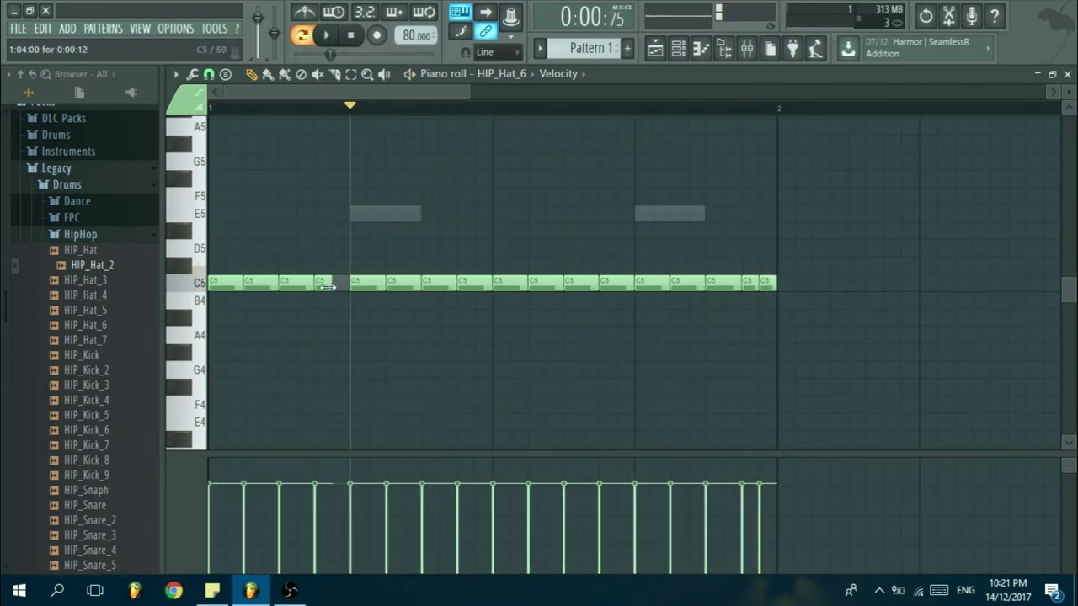
key("space")
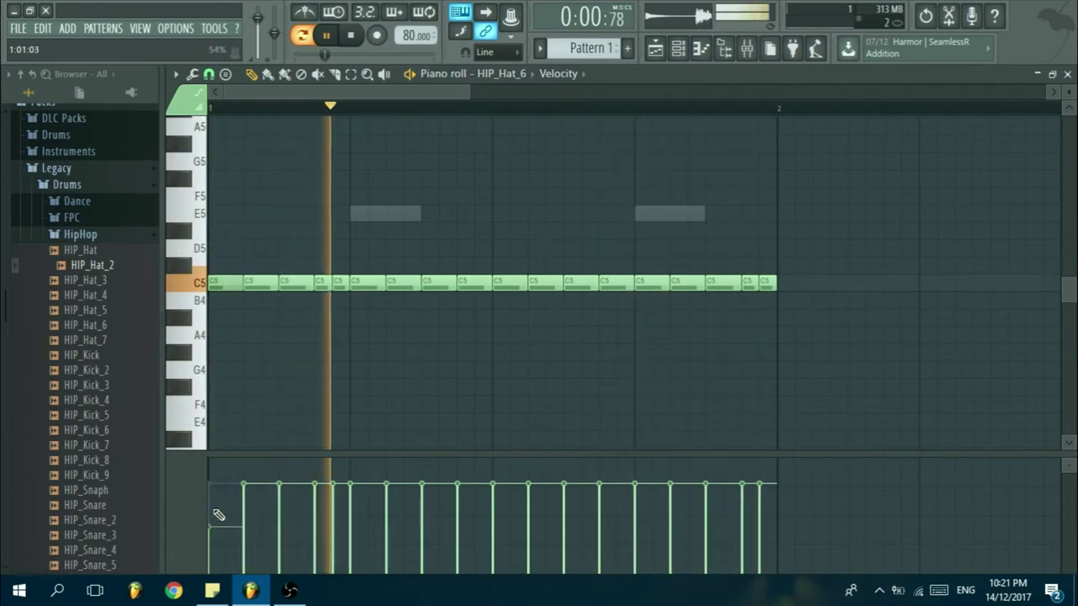
- Lower the HIP_Hat_6 velocities at each beat's start, to about 60% on its first step and about 70% on its second
left_click_drag(210, 506, 247, 503)
left_click_drag(351, 505, 387, 498)
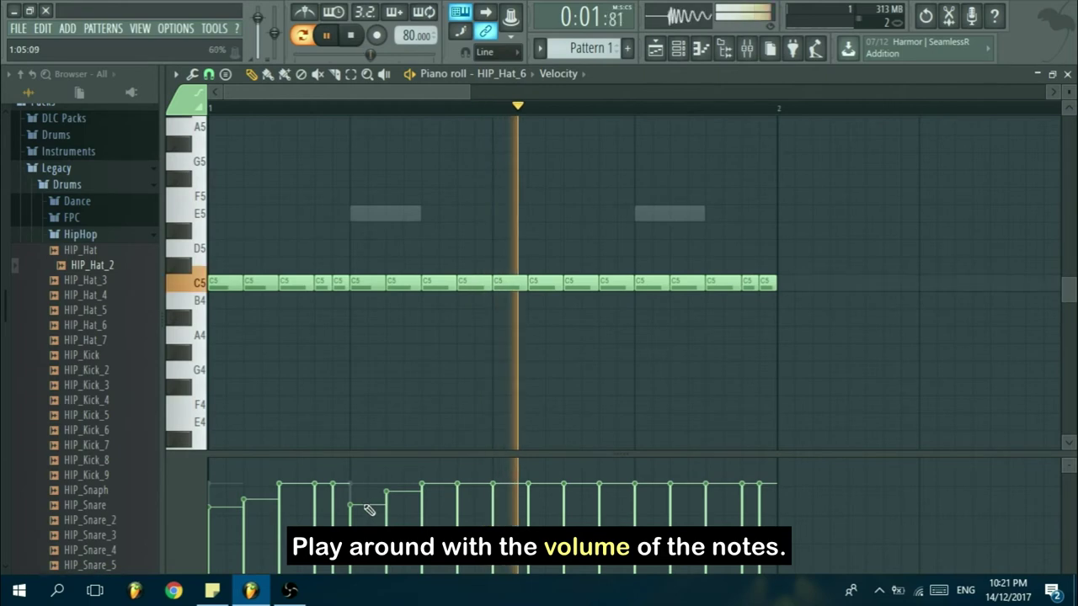
mouse_move(495, 512)
left_mouse_down()
mouse_move(625, 495)
mouse_move(640, 498)
mouse_move(637, 508)
mouse_move(673, 495)
left_mouse_up()
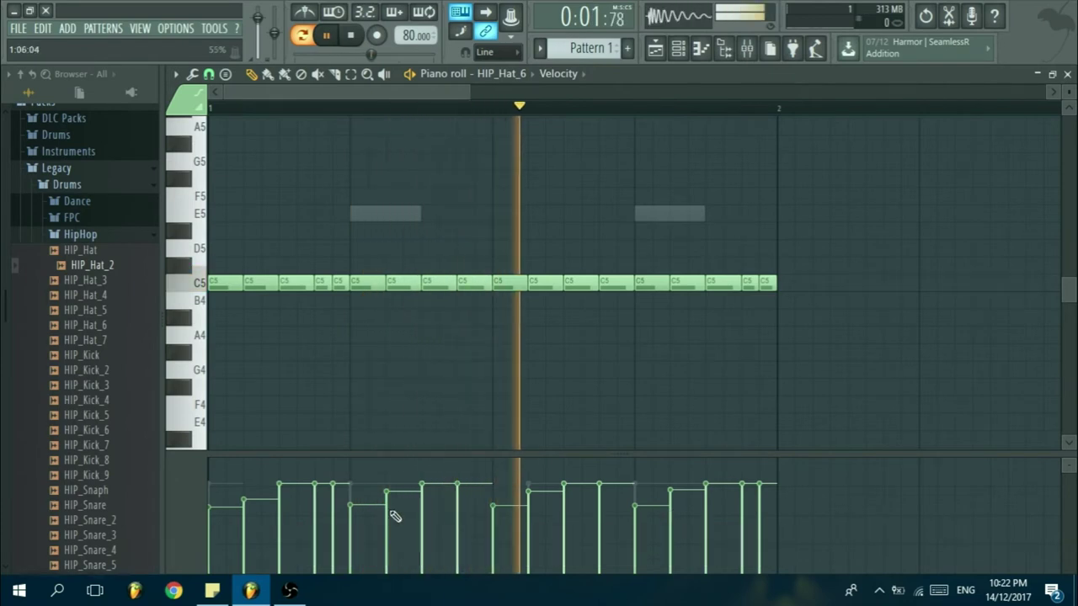
- Lower the velocity of the first half-step note on steps 4 and 16 to about 50%, leaving the second one louder
left_click_drag(320, 512, 337, 517)
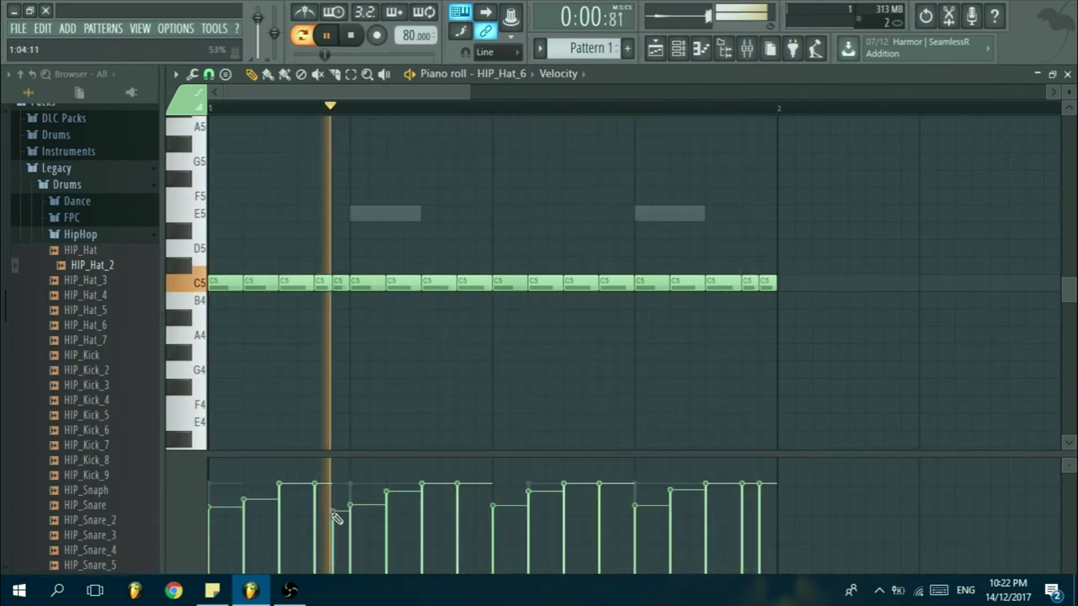
left_click(765, 516)
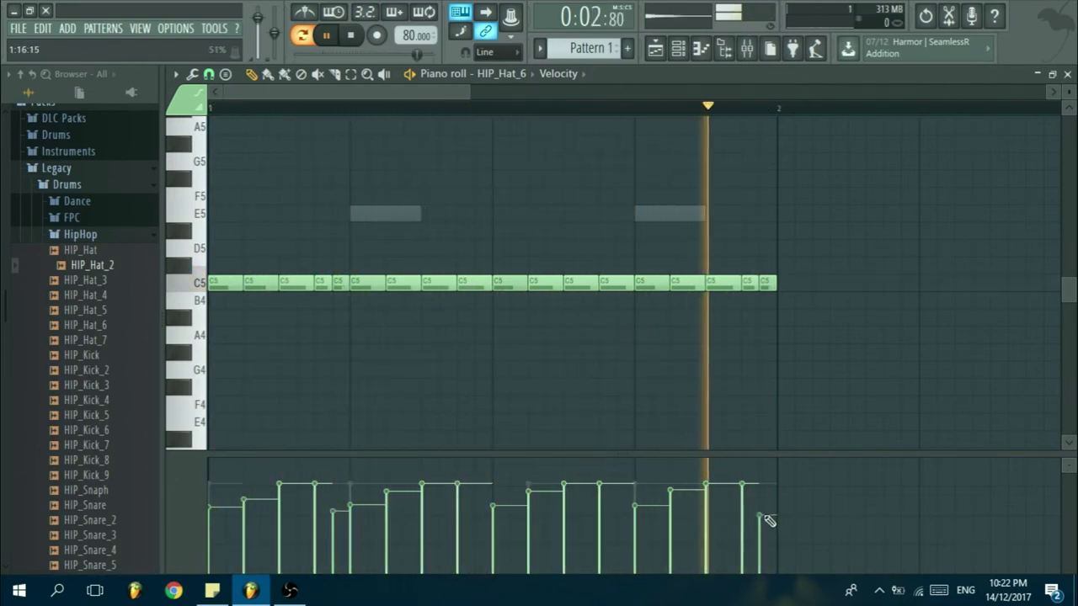
left_click(762, 486)
left_click(745, 522)
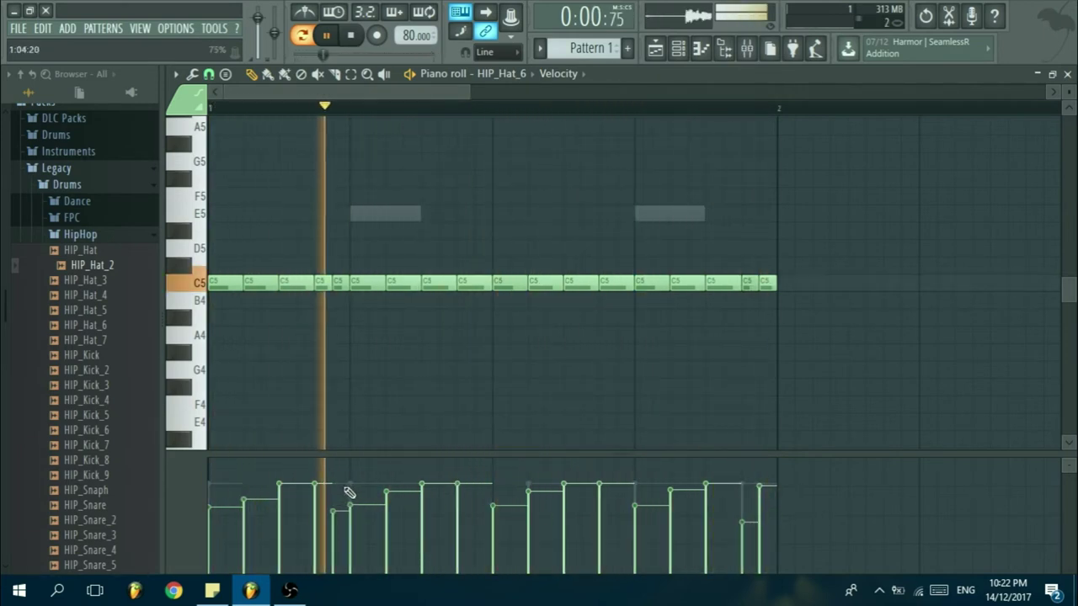
left_click(325, 512)
left_click(335, 487)
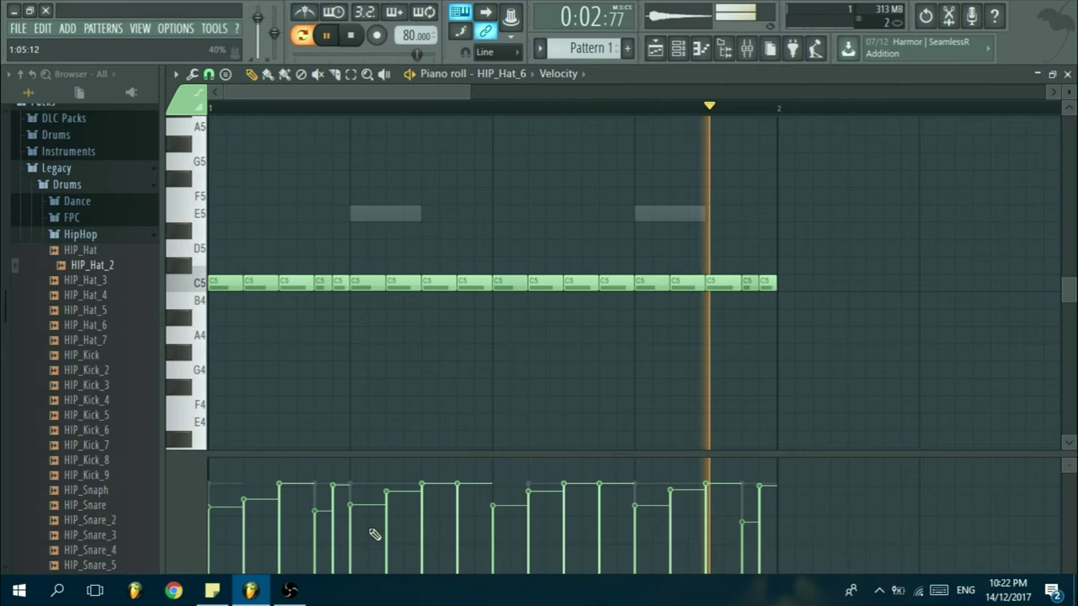
left_click(744, 516)
left_click(321, 515)
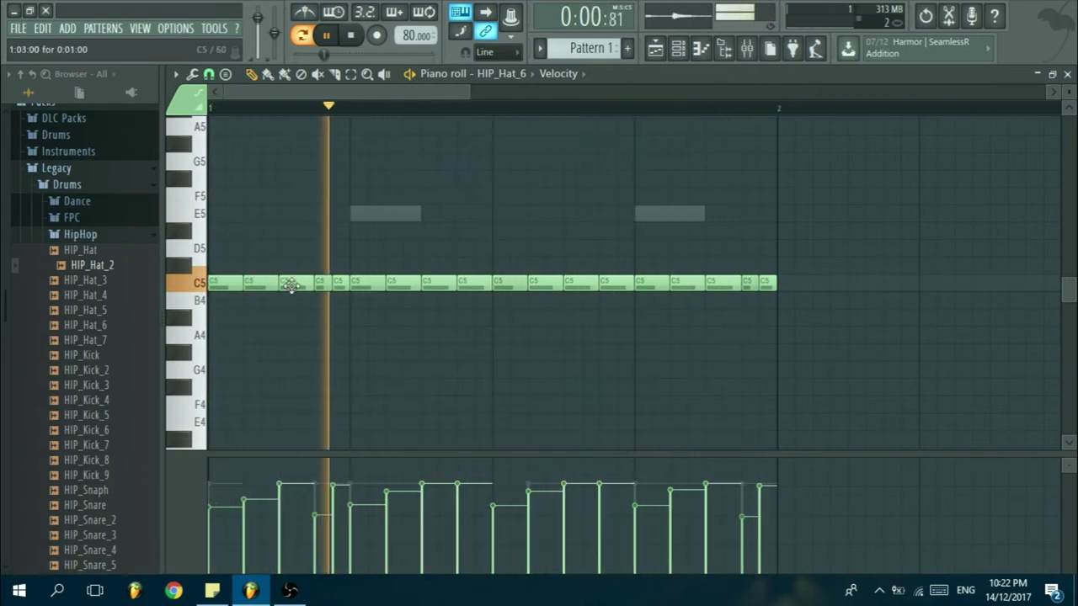
- Collapse the velocity lane, close the HIP_Hat_6 piano roll and play the pattern from the channel rack
key("space")
left_click_drag(327, 451, 315, 585)
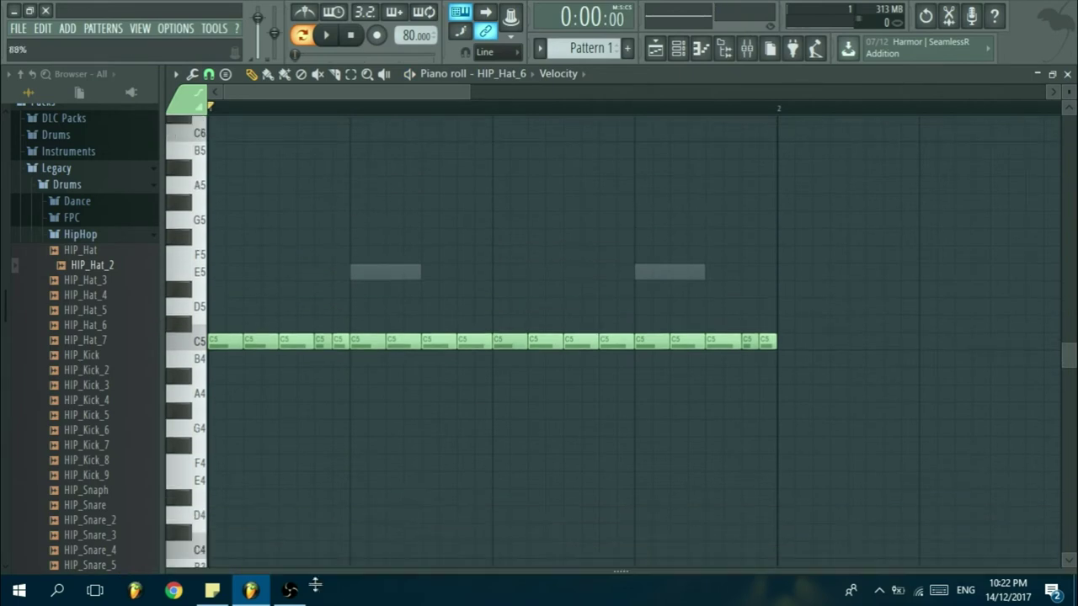
key("Escape")
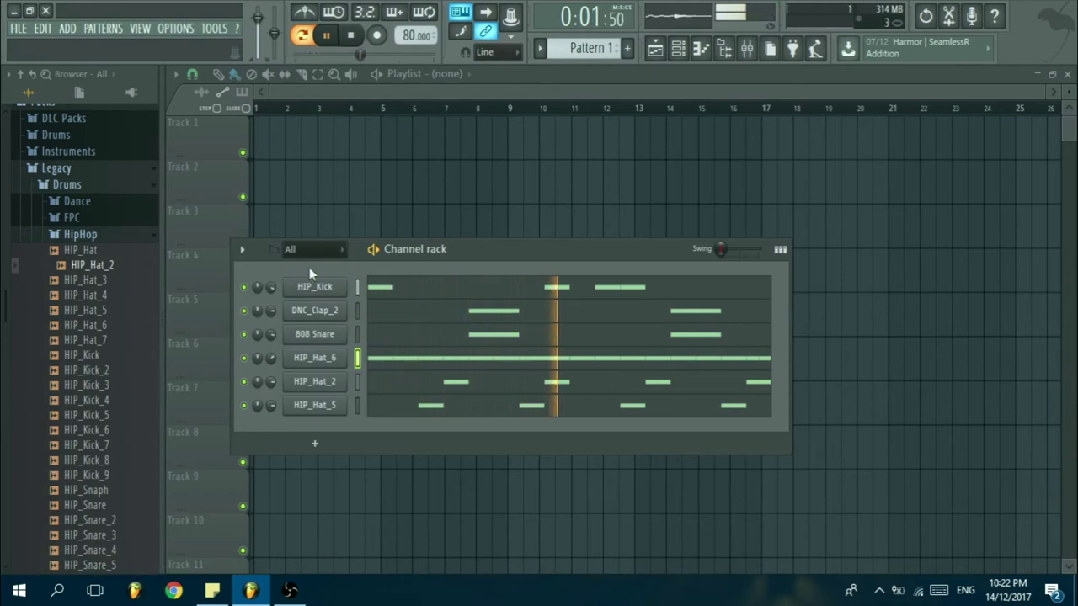
mouse_move(437, 247)
left_mouse_down()
mouse_move(449, 246)
mouse_move(433, 249)
left_mouse_up()
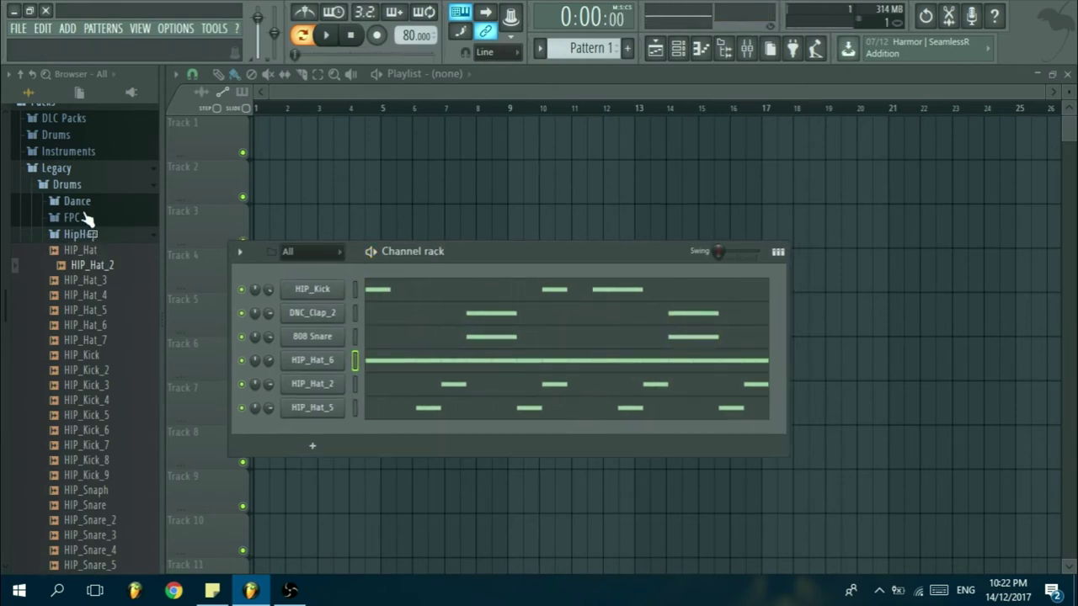
- Browse the Legacy Dance drums and the Kicks folder of the drum packs for another sample
scroll(87, 218, "up", 2)
left_click(84, 286)
scroll(87, 253, "down", 2)
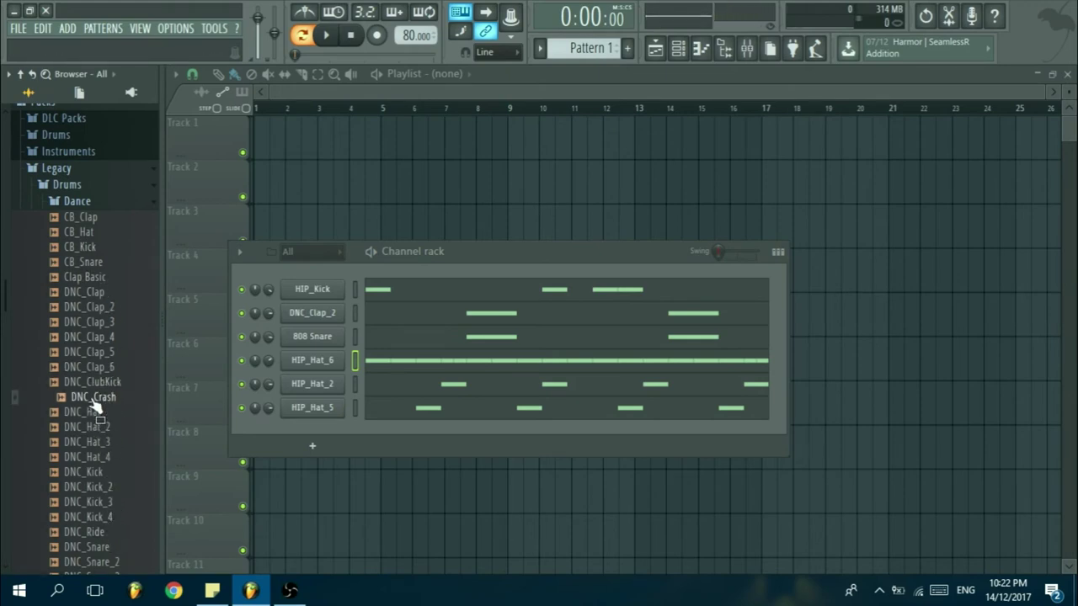
scroll(93, 371, "up", 5)
left_click(67, 307)
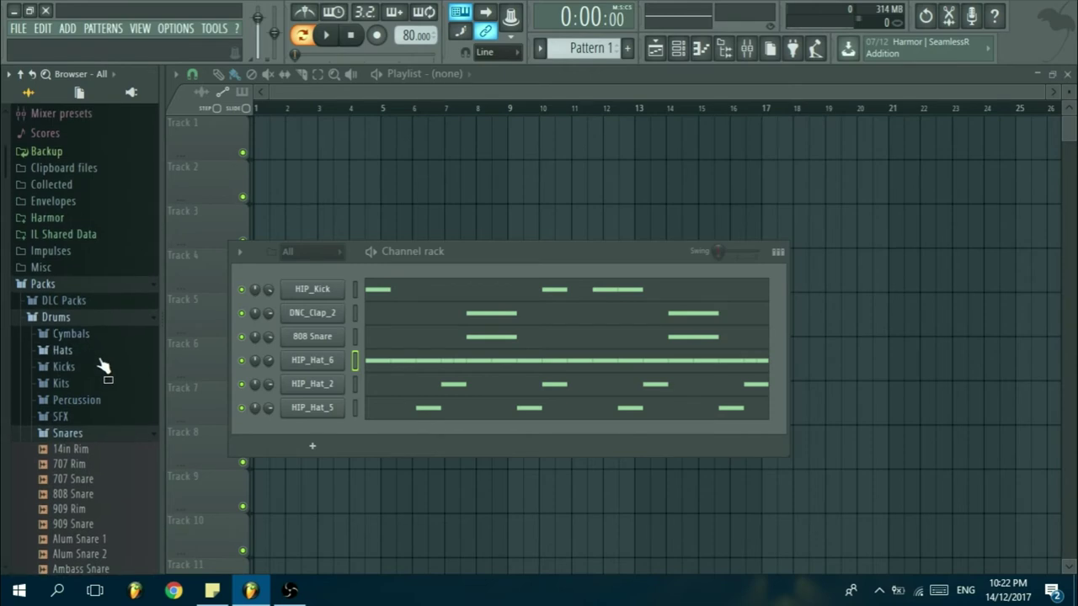
left_click(72, 367)
scroll(75, 303, "down", 3)
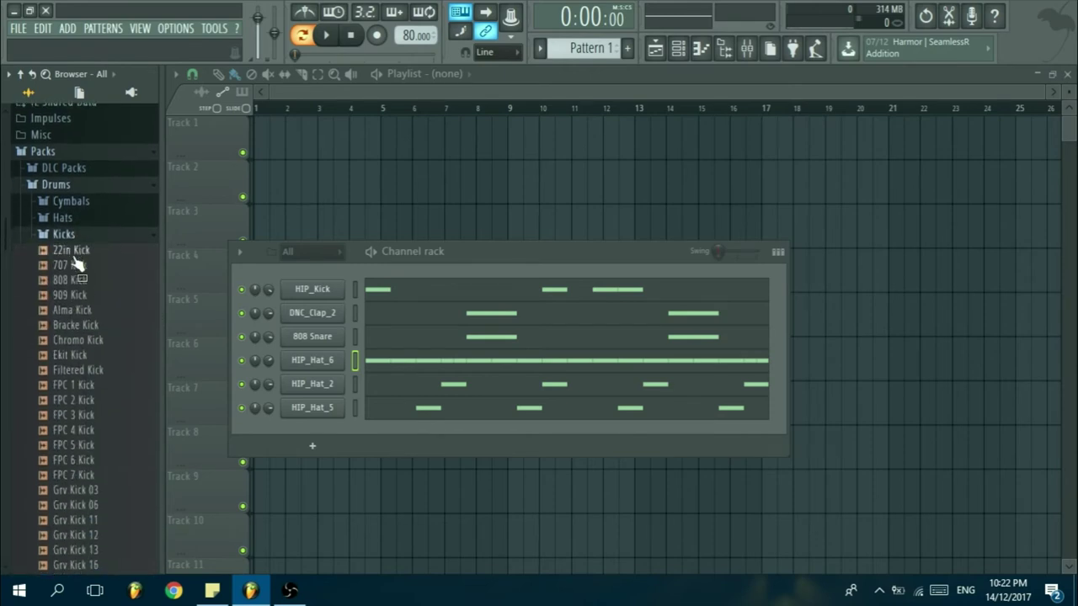
- Add 808 Crash from the Cymbals folder as a new channel and place a one-step C5 note on step 1
left_click(74, 238)
left_click(89, 201)
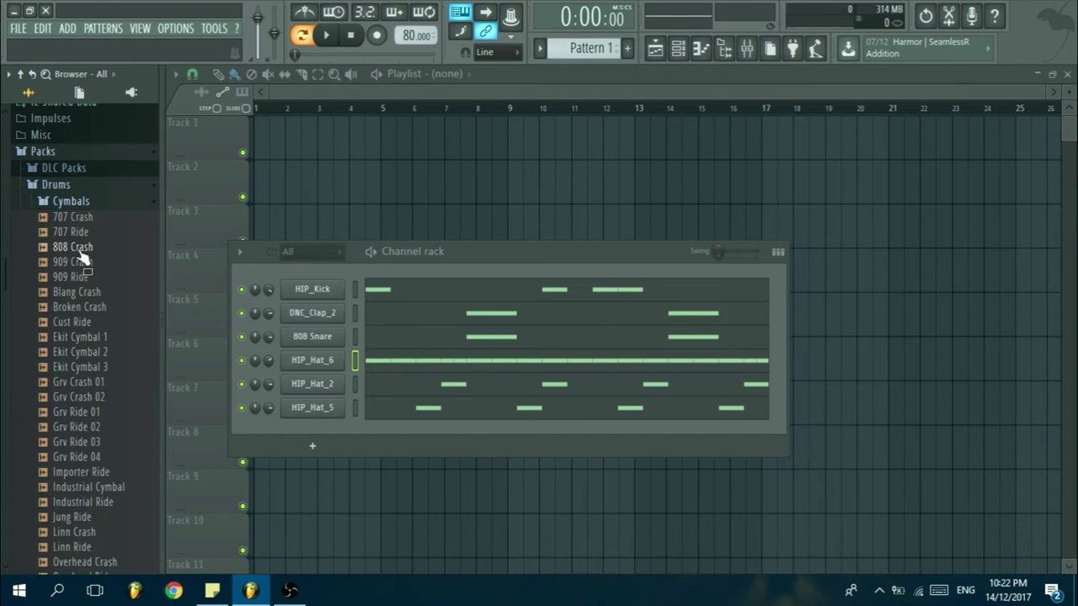
left_click_drag(322, 442, 335, 434)
left_click(385, 437)
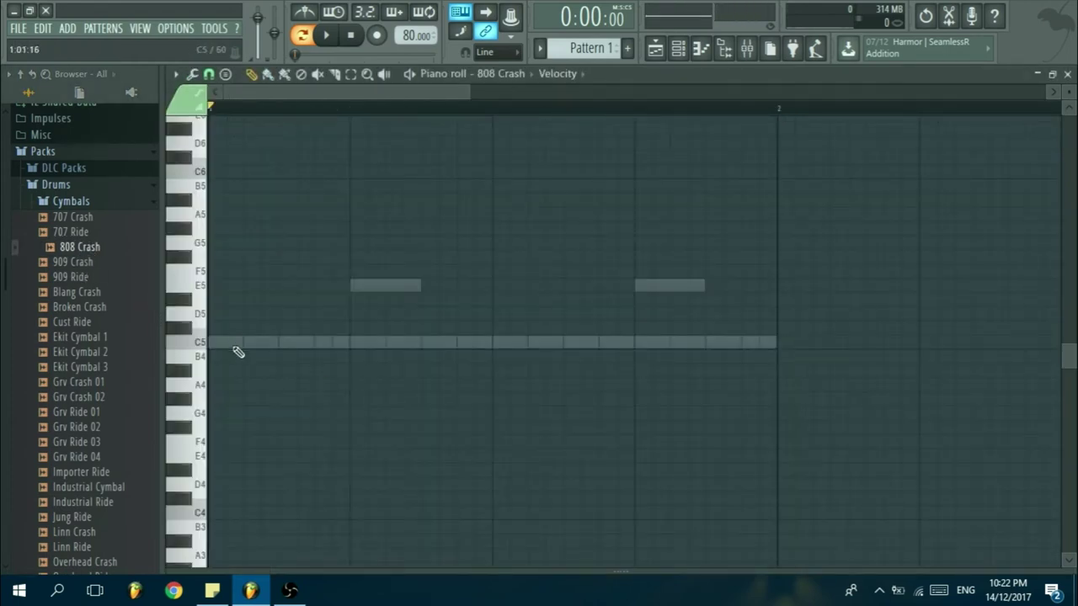
key("Escape")
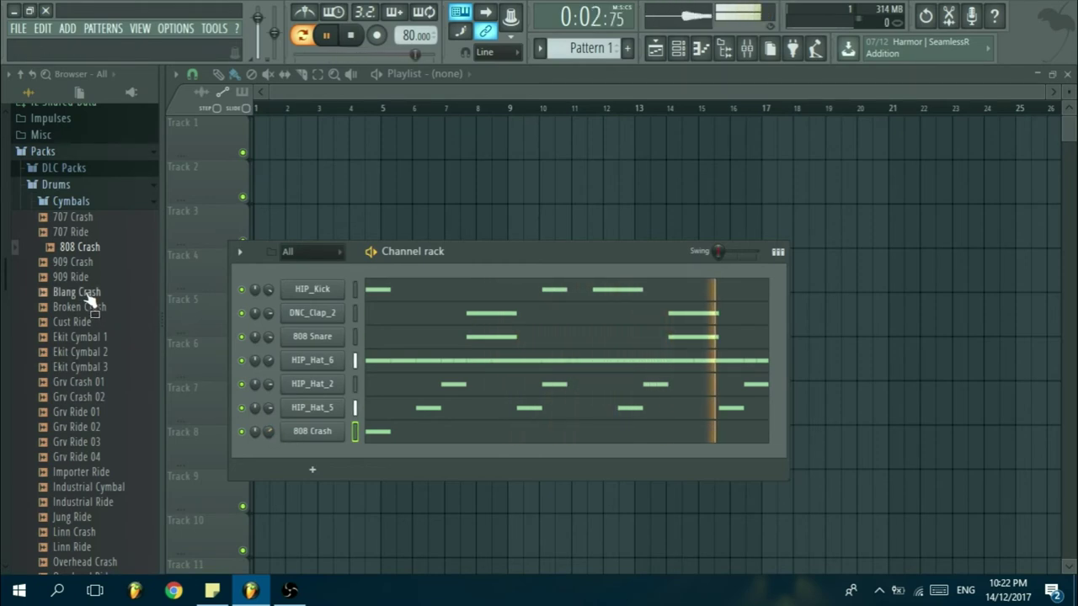
- Try Grv Crash 02 on the crash channel, audition other cymbals and replace the sample with 707 Crash
left_click(84, 397)
left_click_drag(87, 400, 312, 432)
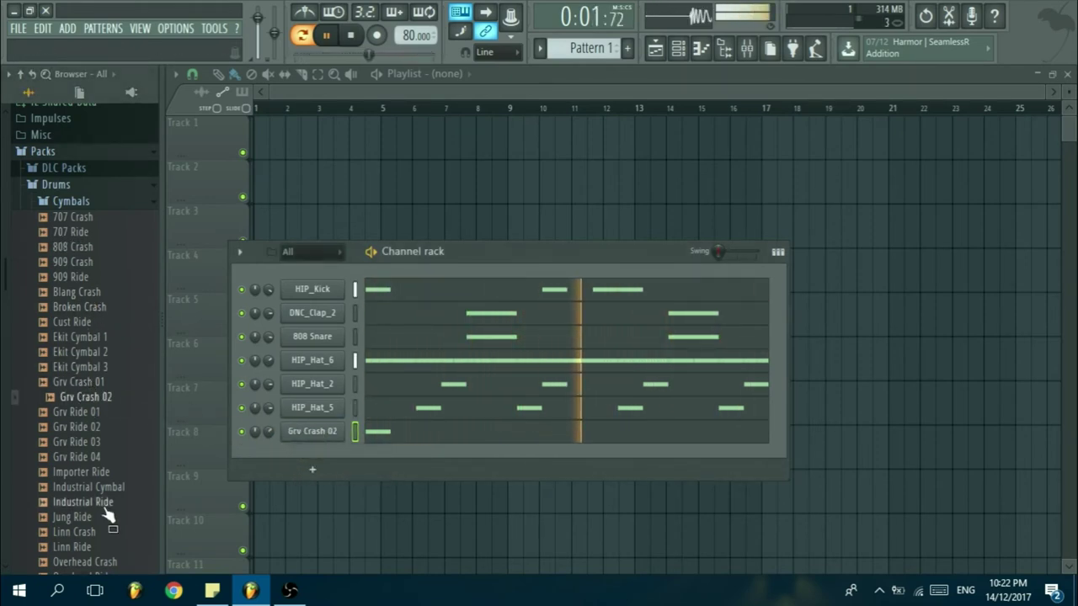
scroll(93, 421, "down", 2)
key("space")
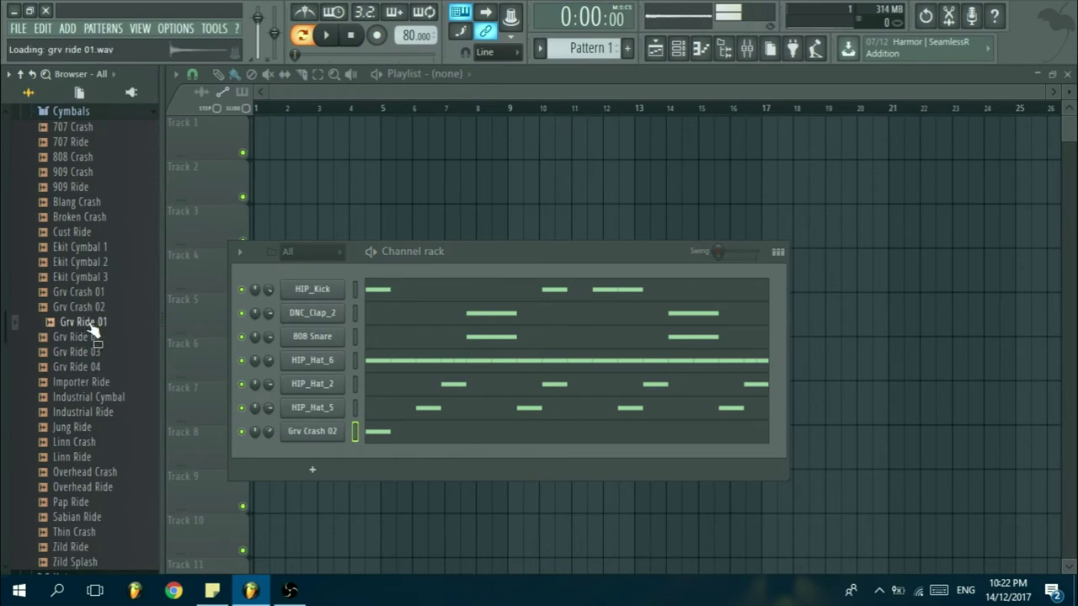
scroll(92, 330, "up", 3)
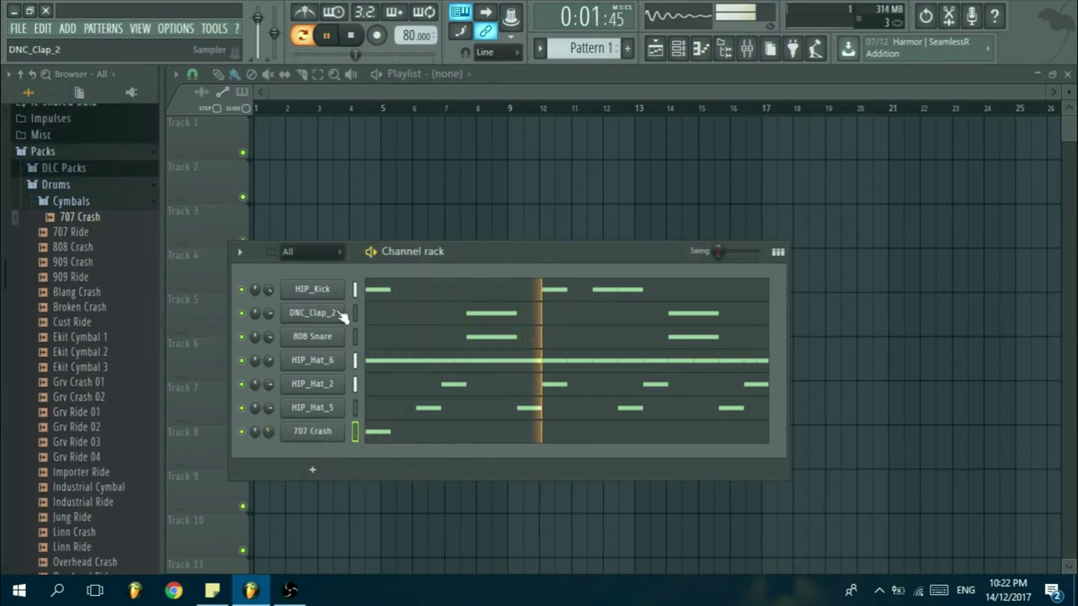
- Adjust the fade-out of the 707 Crash sample and lower its channel volume to about 43%
left_click_drag(466, 254, 452, 260)
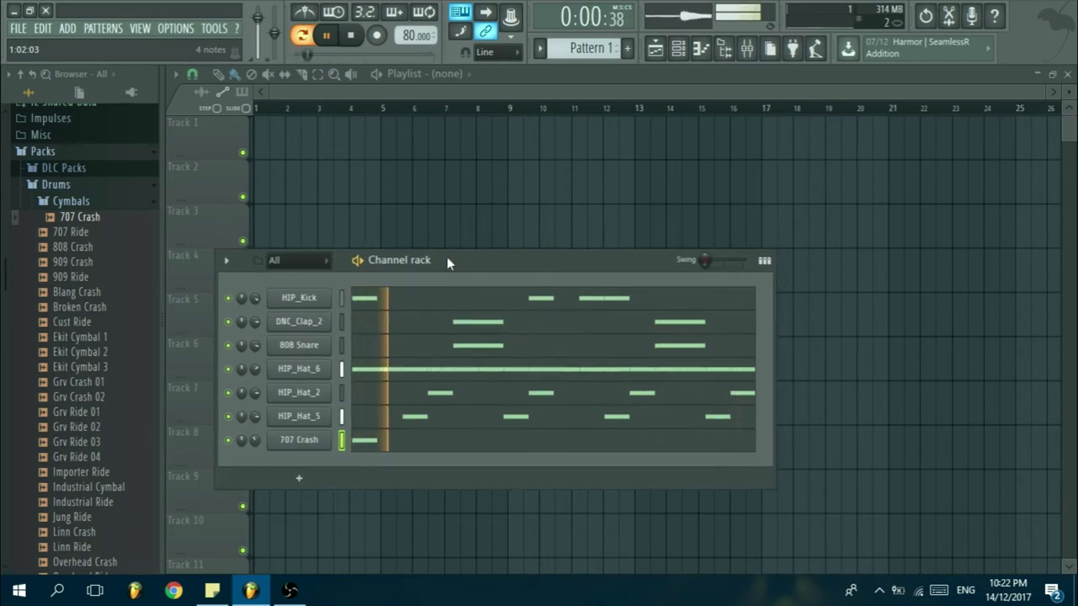
left_click(298, 437)
left_click_drag(570, 486, 570, 478)
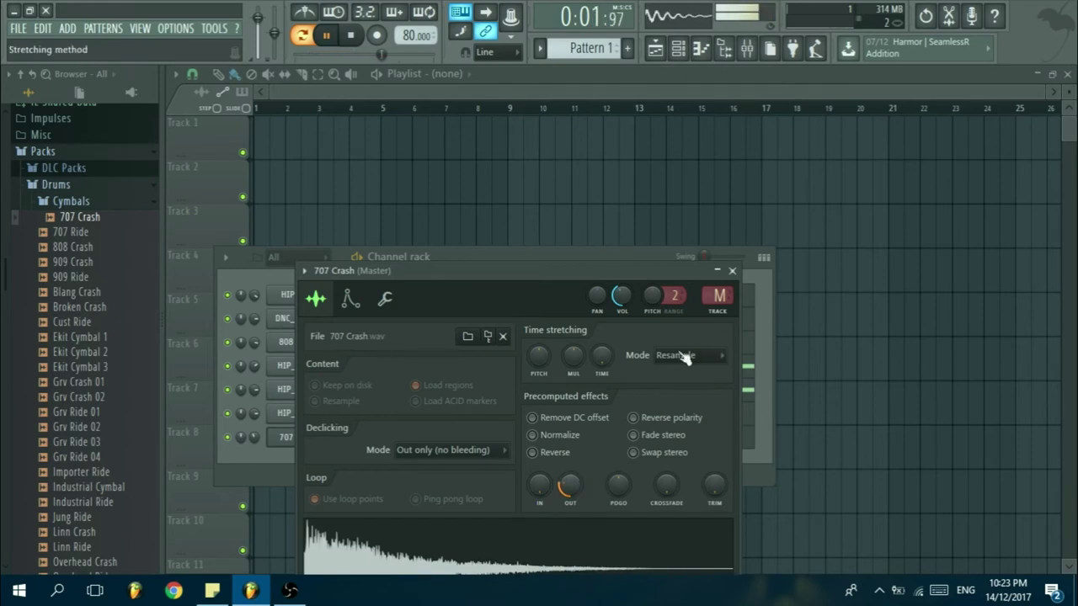
left_click(732, 272)
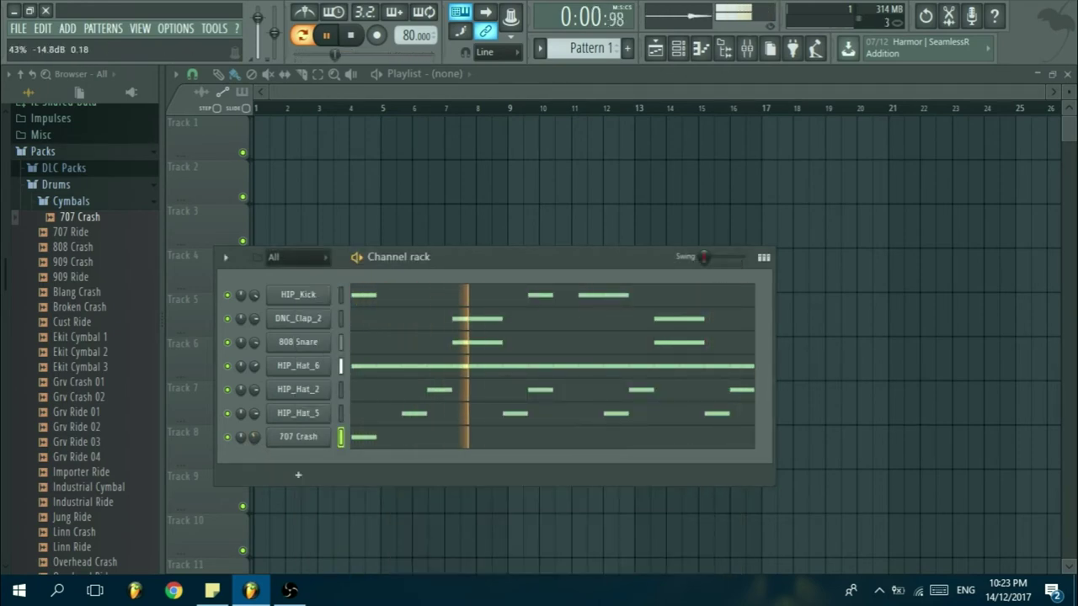
left_click_drag(444, 245, 450, 228)
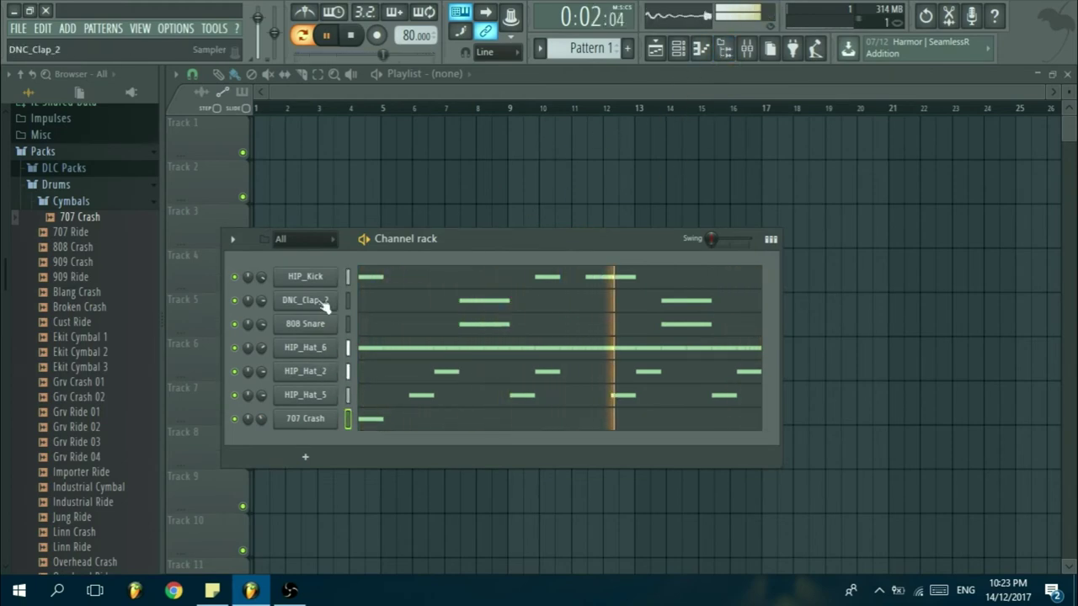
- Assign the HIP_Kick channel to mixer track 1 and check the track in the mixer
left_click(328, 286)
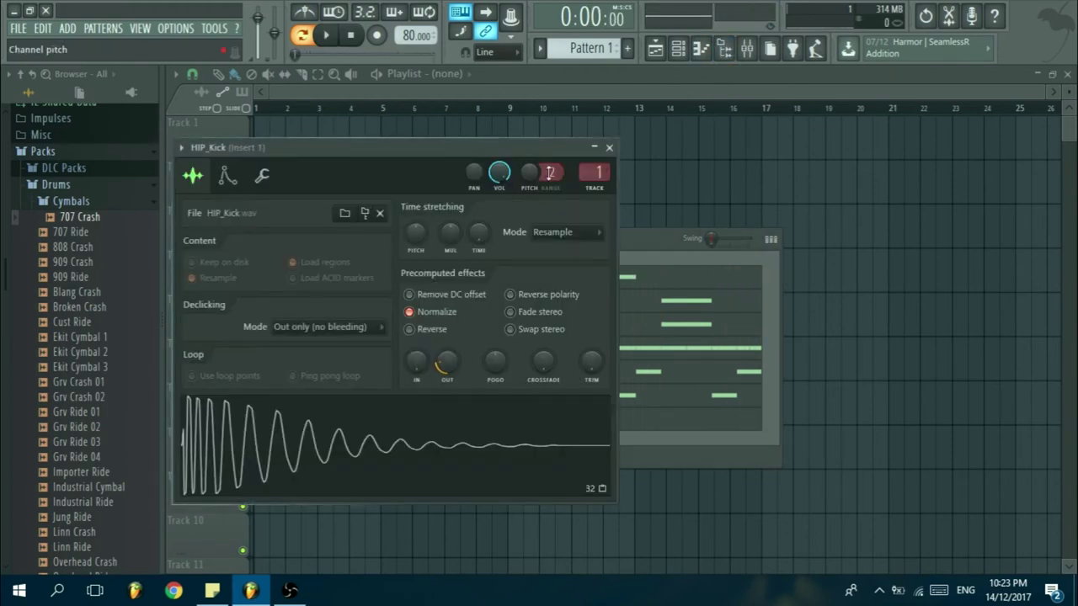
key("F9")
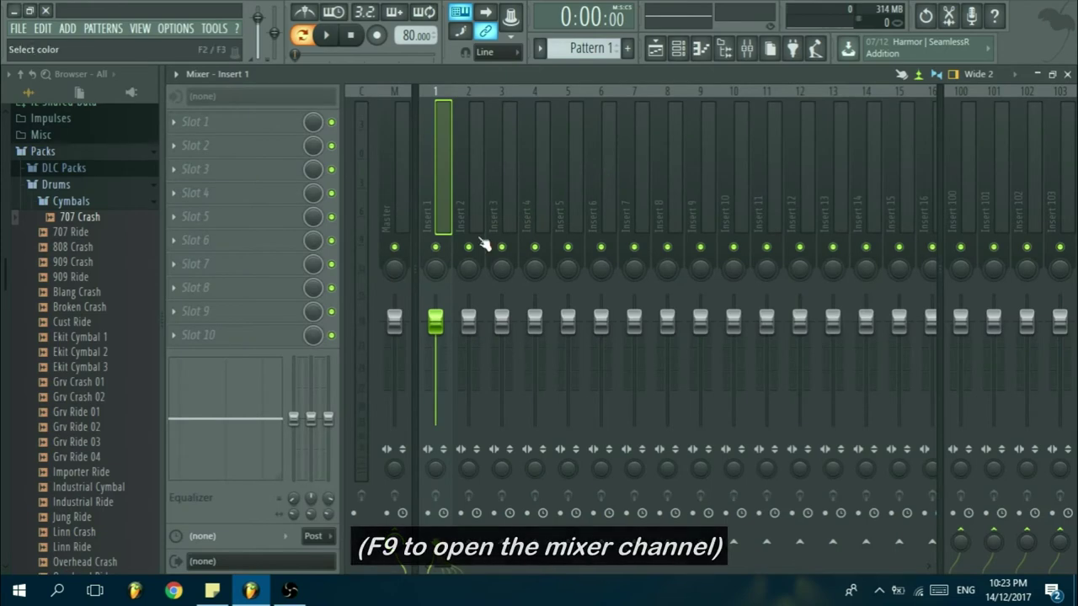
key("Return")
key("F9")
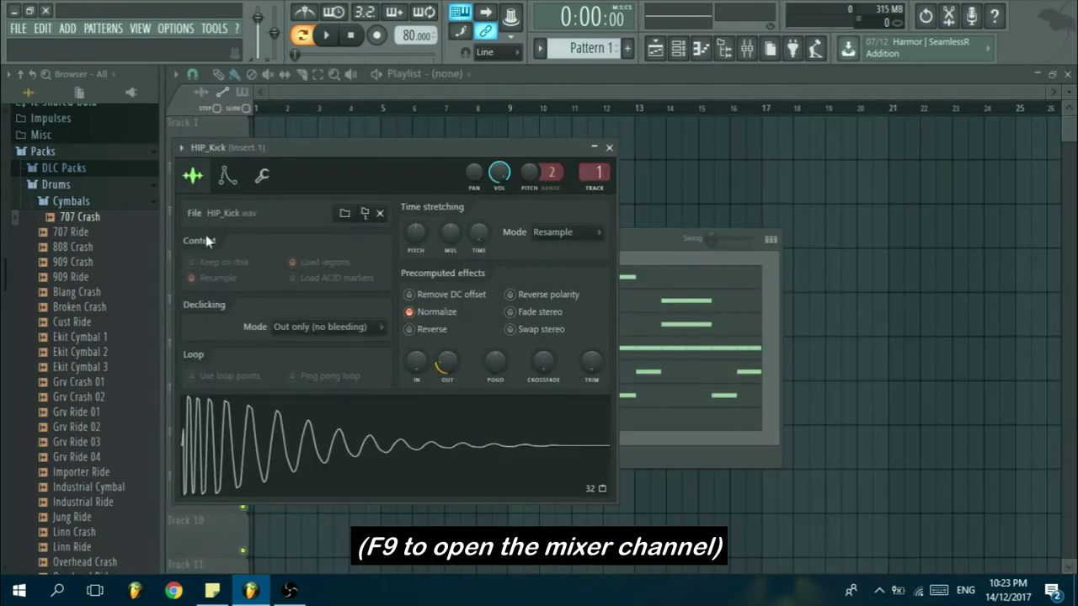
left_click(312, 287)
- Assign DNC_Clap_2 to its own mixer track and 808 Snare to mixer track 3
left_click(327, 303)
left_click_drag(621, 187, 621, 177)
left_click(630, 169)
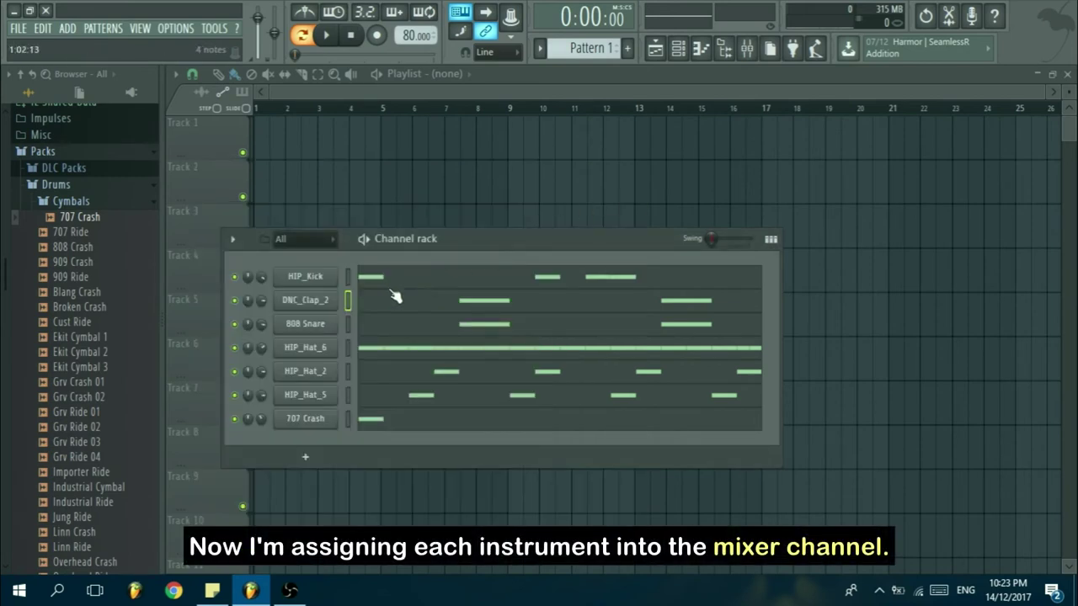
left_click(308, 328)
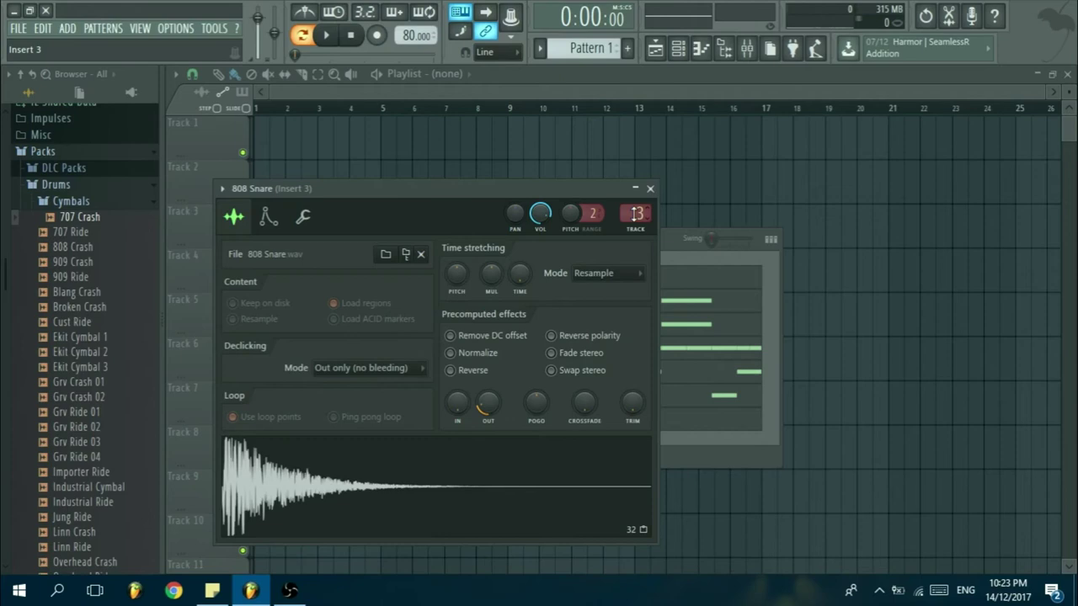
left_click(650, 189)
- Assign the HIP_Hat_6, HIP_Hat_2, HIP_Hat_5 and 707 Crash channels to mixer track 4
left_click(333, 346)
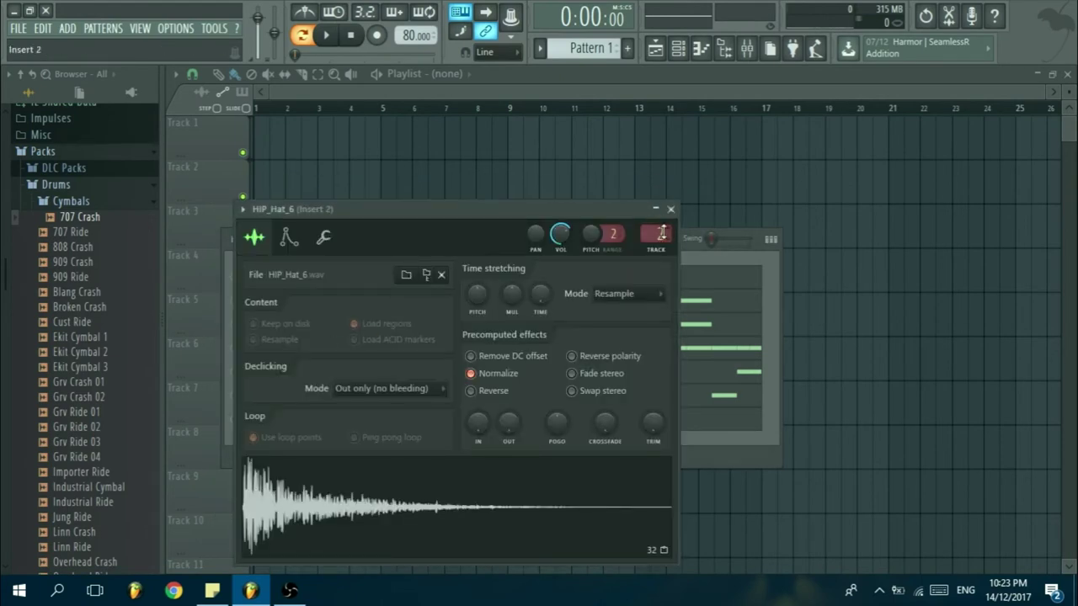
left_click(670, 209)
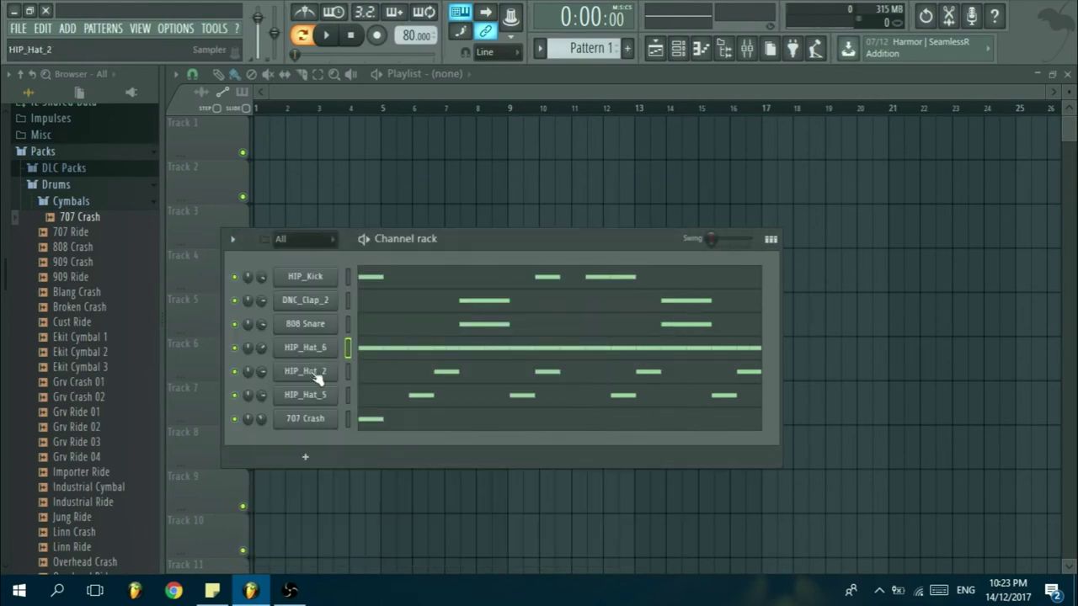
left_click(318, 377)
left_click(711, 250)
left_click(325, 398)
left_click(692, 230)
left_click(319, 376)
left_click(711, 250)
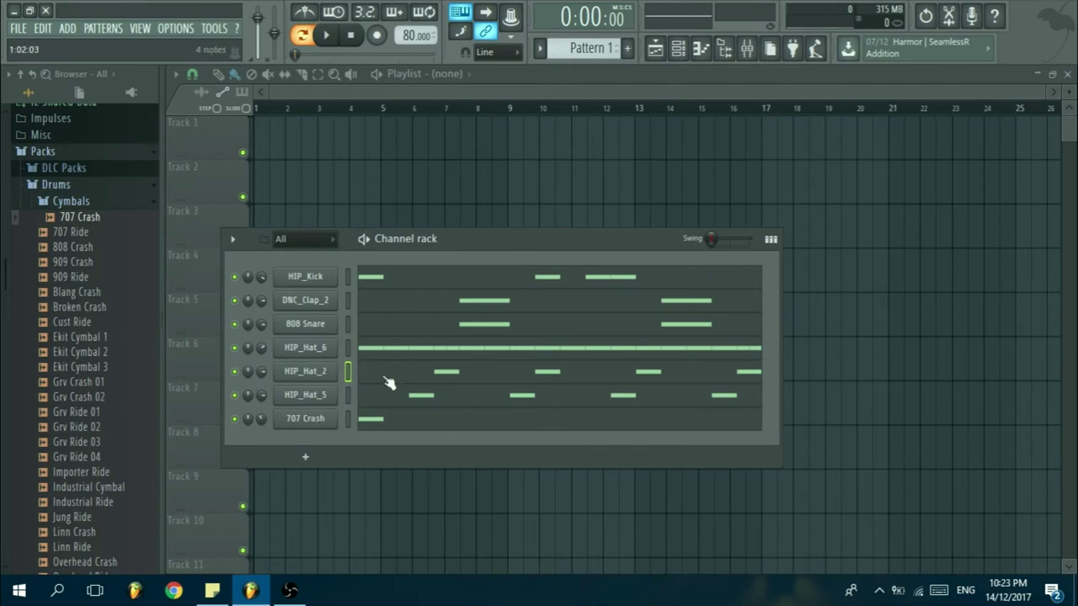
left_click(299, 419)
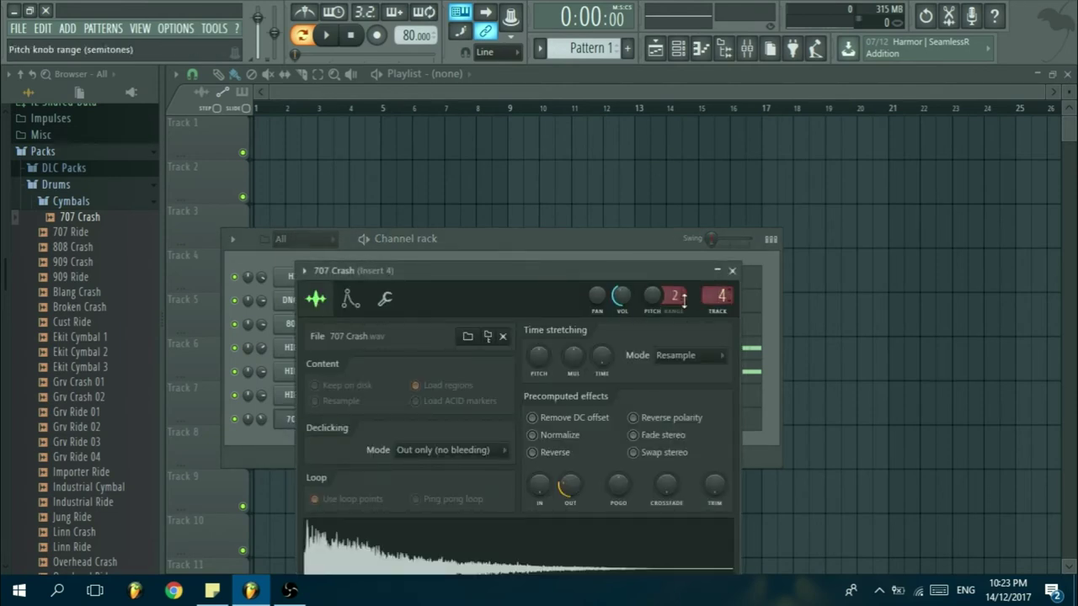
left_click(732, 270)
- Play the pattern and name mixer track 2 "clap", track 3 "snare" and track 4 "hi hats"
key("space")
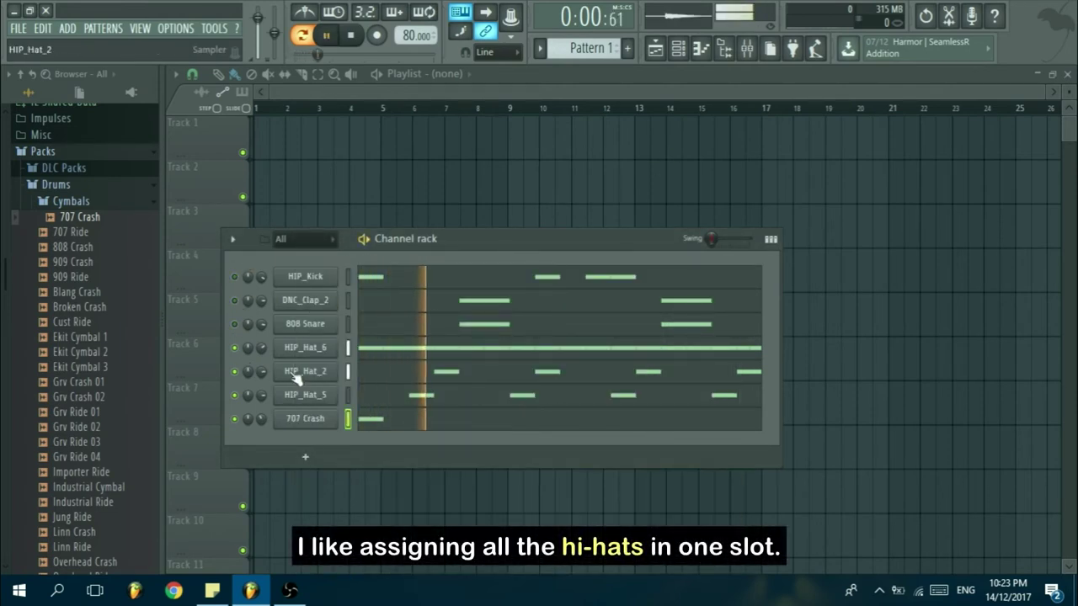
left_click(746, 48)
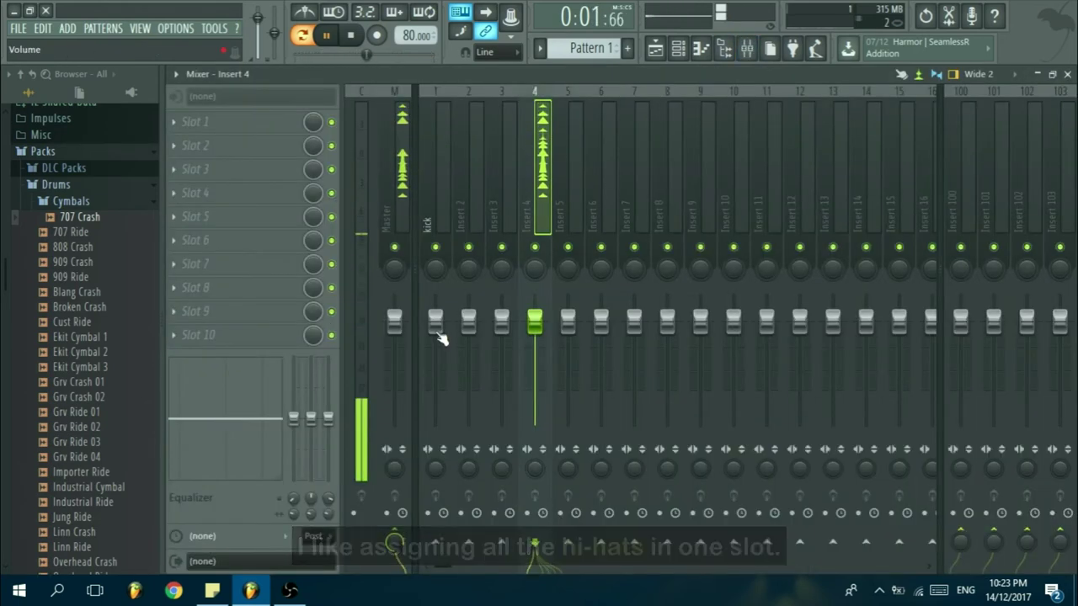
left_click(471, 209)
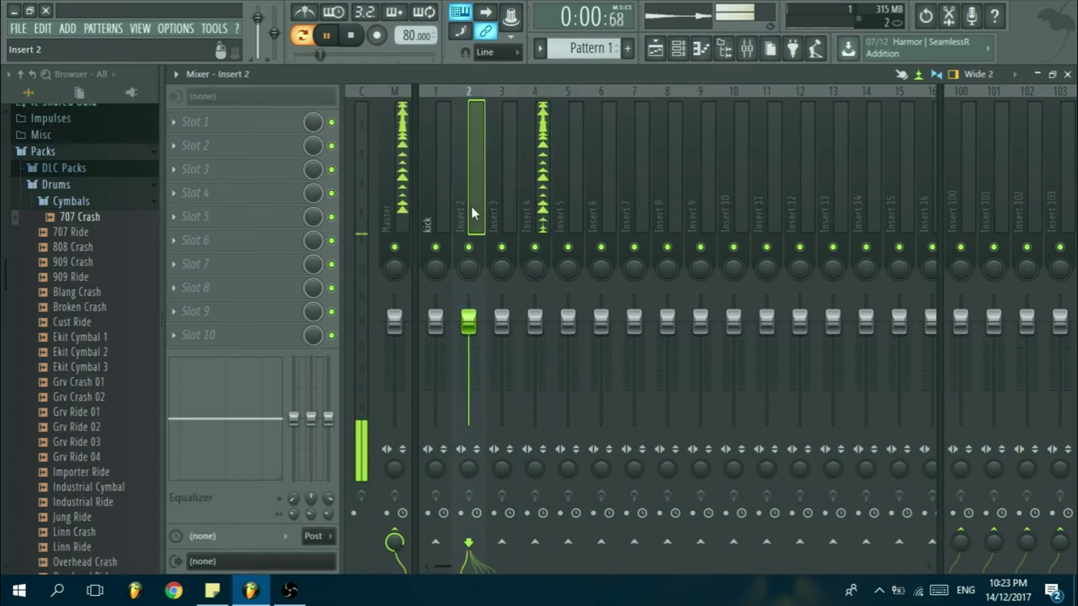
key("F2")
type("clap")
key("Tab")
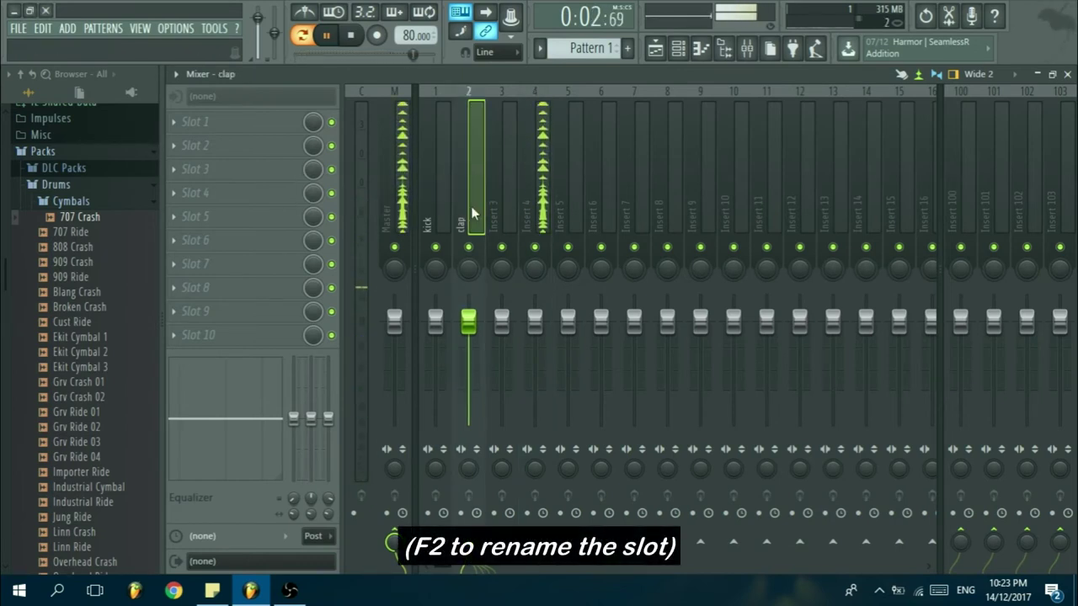
type("snare")
key("Tab")
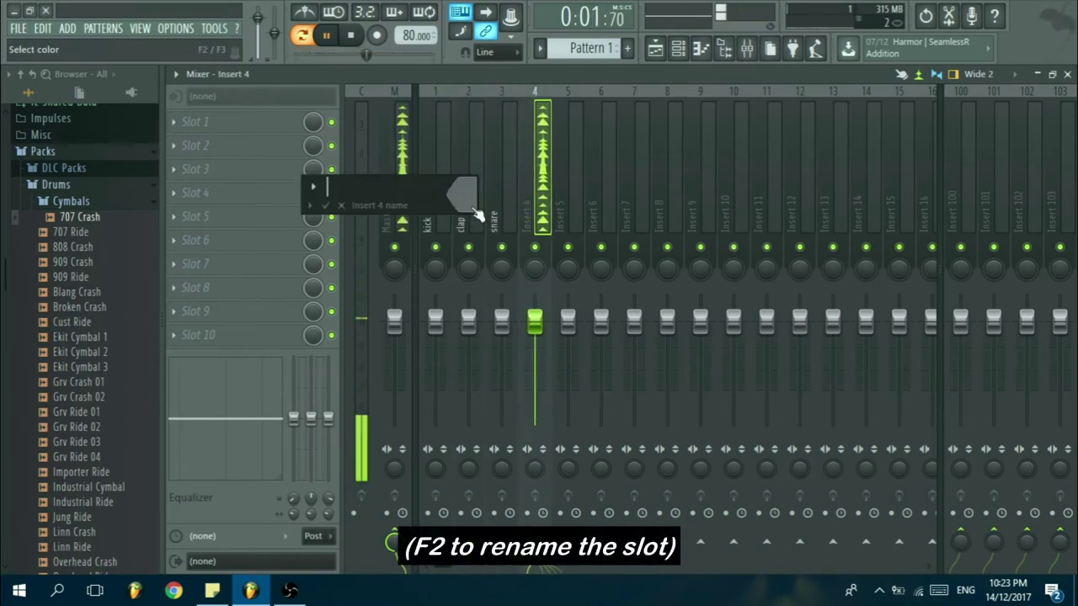
type("hi")
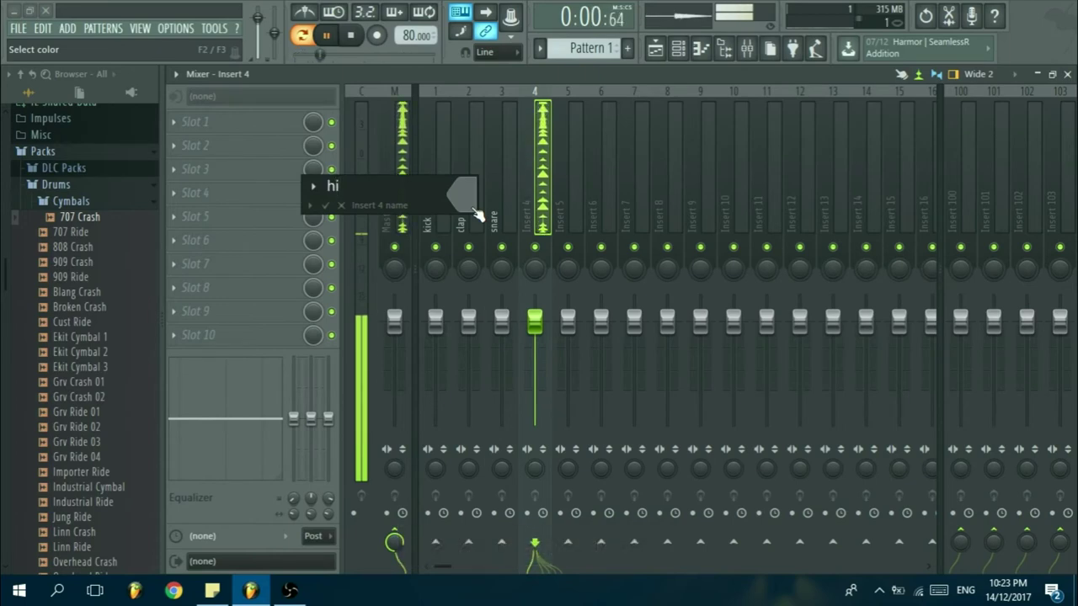
type(" hat")
key("Return")
- Re-enable the kick, clap and snare channels in the channel rack and mute their mixer tracks instead
key("F9")
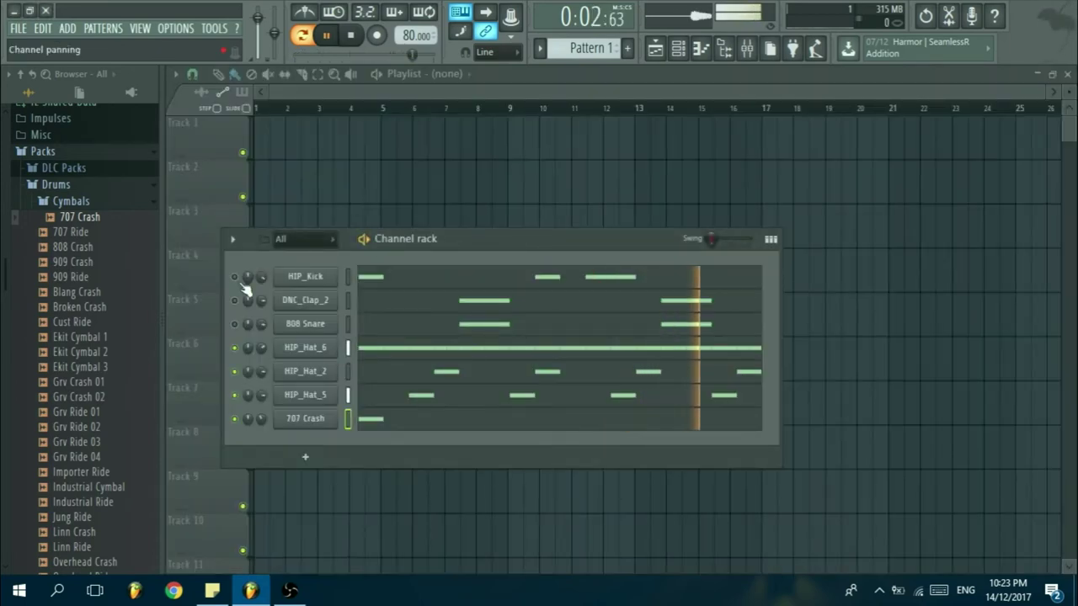
key("F9")
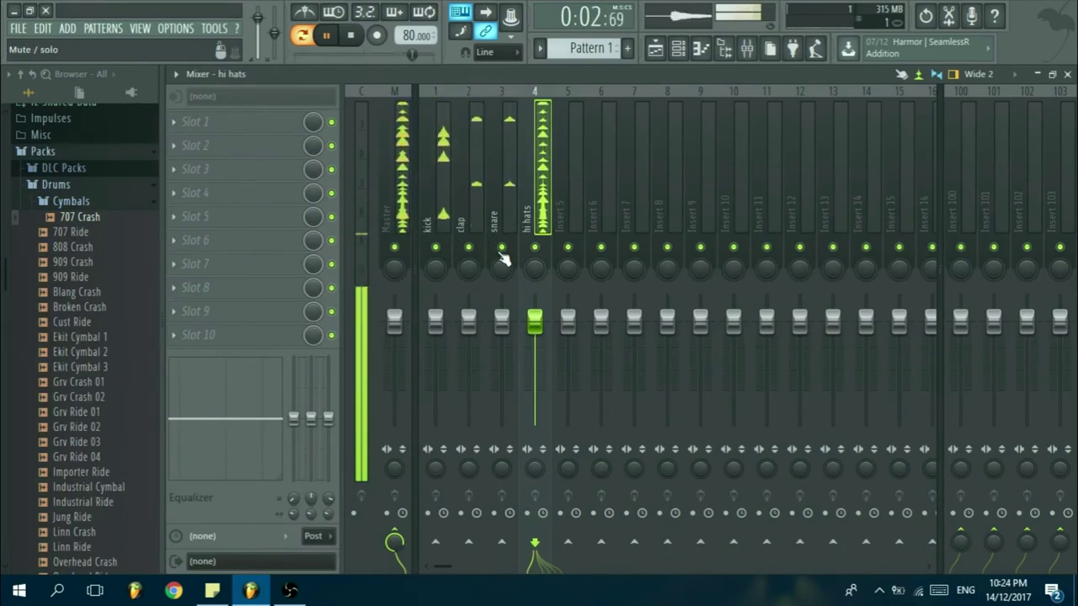
left_click(435, 248)
left_click(469, 247)
left_click(503, 248)
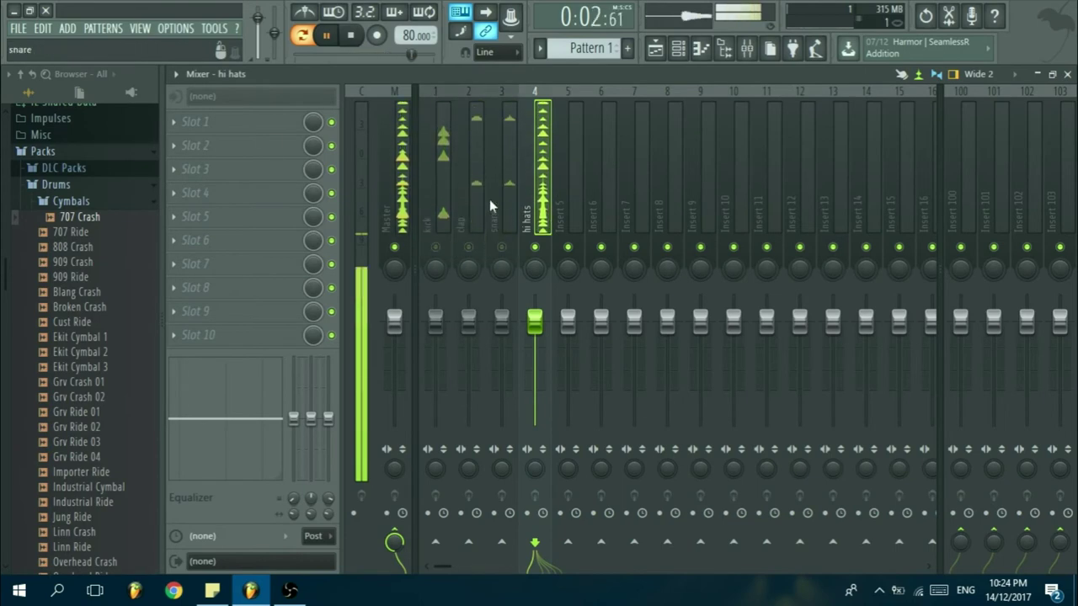
- Add Fruity Parametric EQ 2 to the hi hats track and set band 7 as a steep low-pass filter at about 16.8 kHz
left_click(177, 125)
left_click(567, 475)
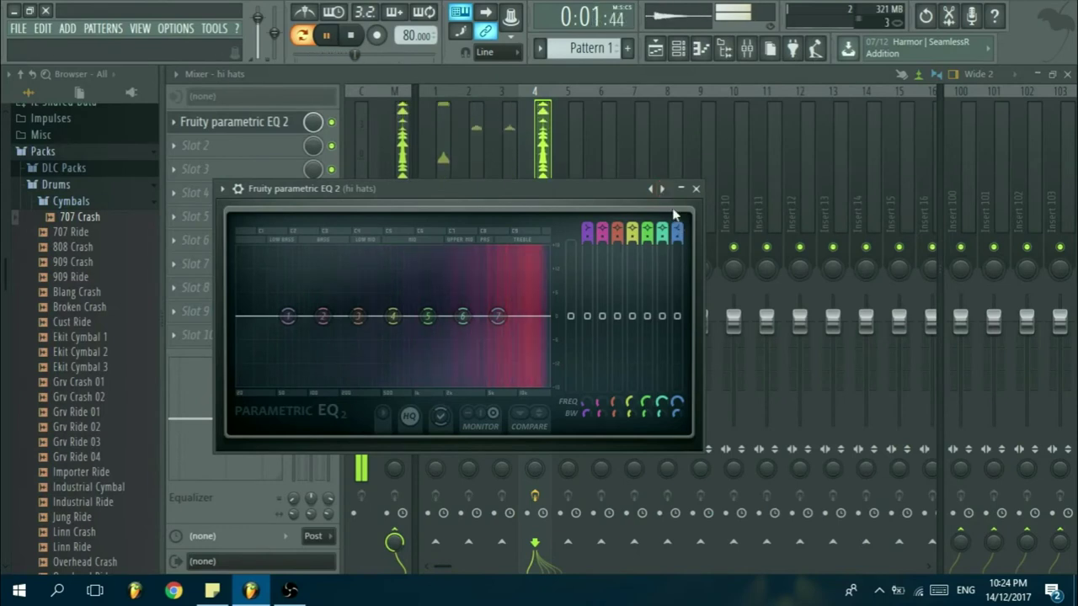
key("space")
scroll(679, 226, "down", 4)
scroll(679, 224, "up", 2)
right_click(498, 317)
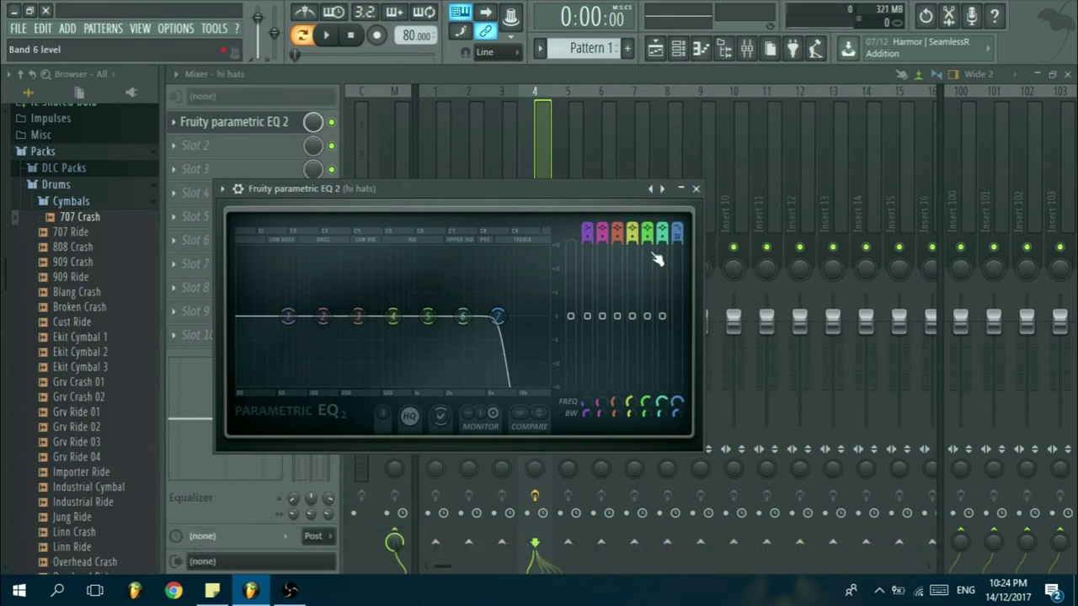
key("space")
left_click_drag(498, 318, 539, 323)
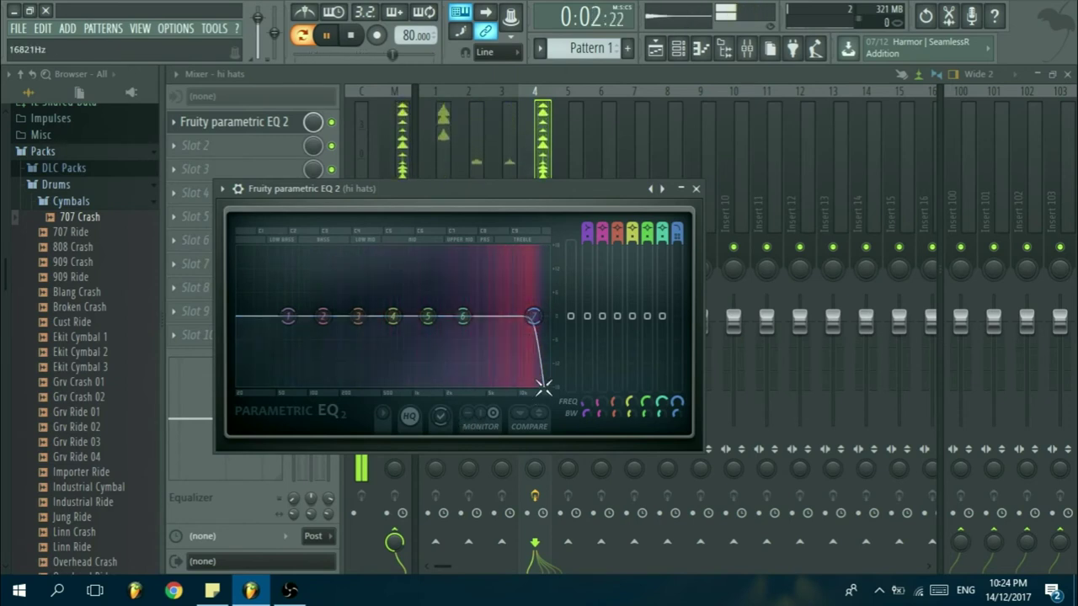
- Solo and unsolo the hi hats track, then raise the frequency of the EQ's band 7 slightly
key("Escape")
right_click(534, 247)
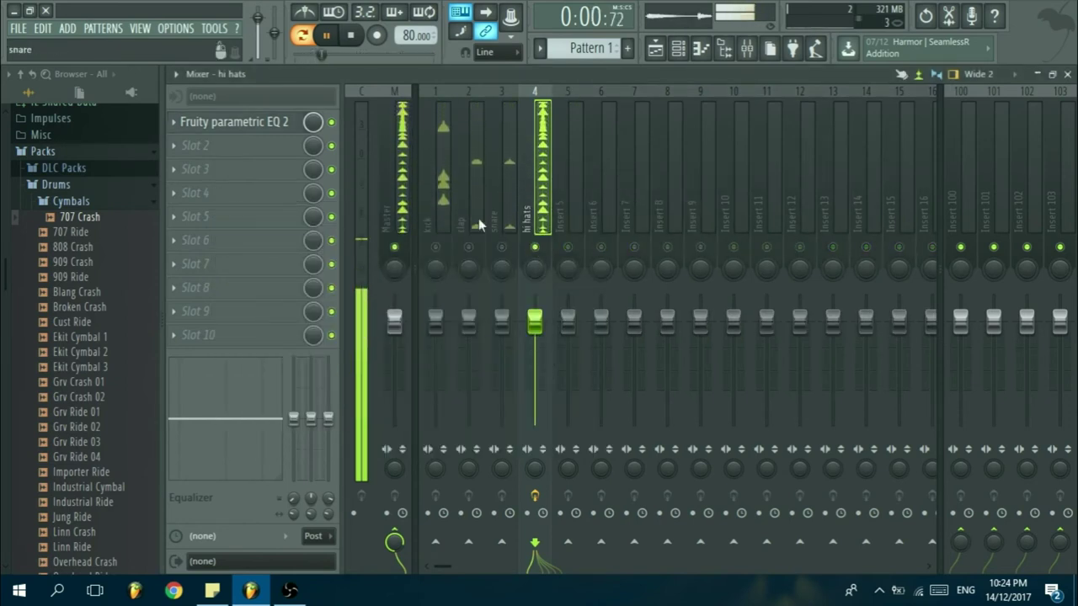
right_click(529, 245)
left_click(250, 121)
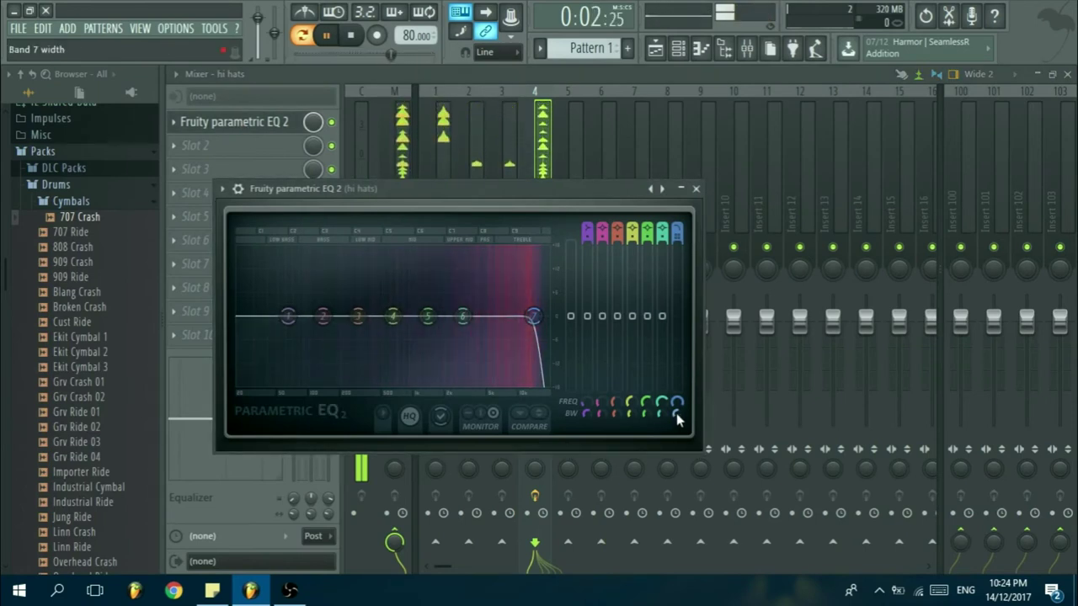
mouse_move(678, 404)
left_mouse_down()
mouse_move(677, 376)
mouse_move(677, 417)
left_mouse_up()
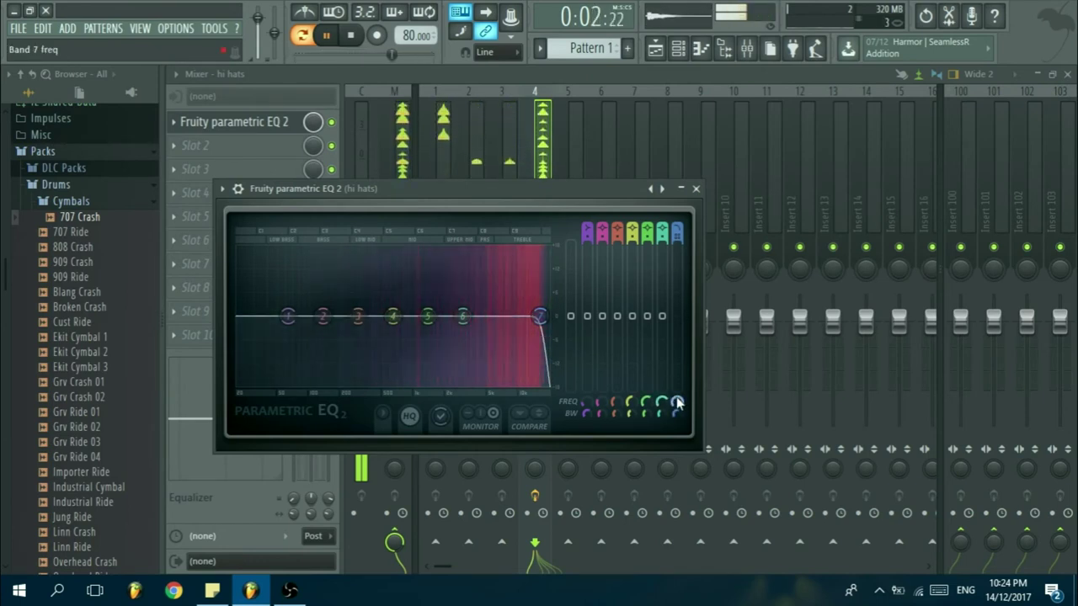
left_click(440, 415)
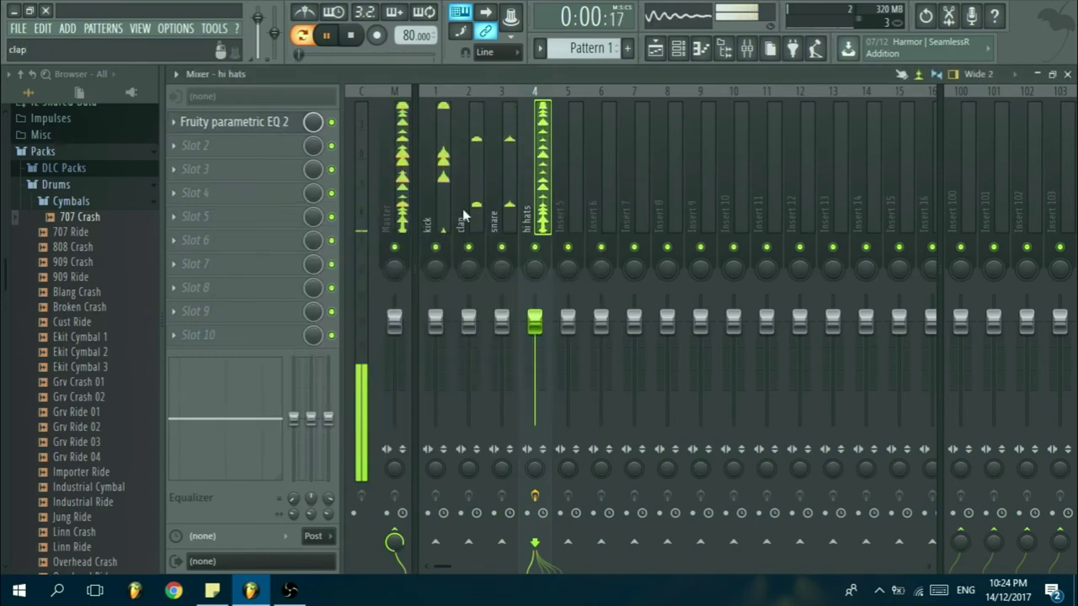
- Add Fruity Reeverb 2 to the snare mixer track
left_click(497, 217)
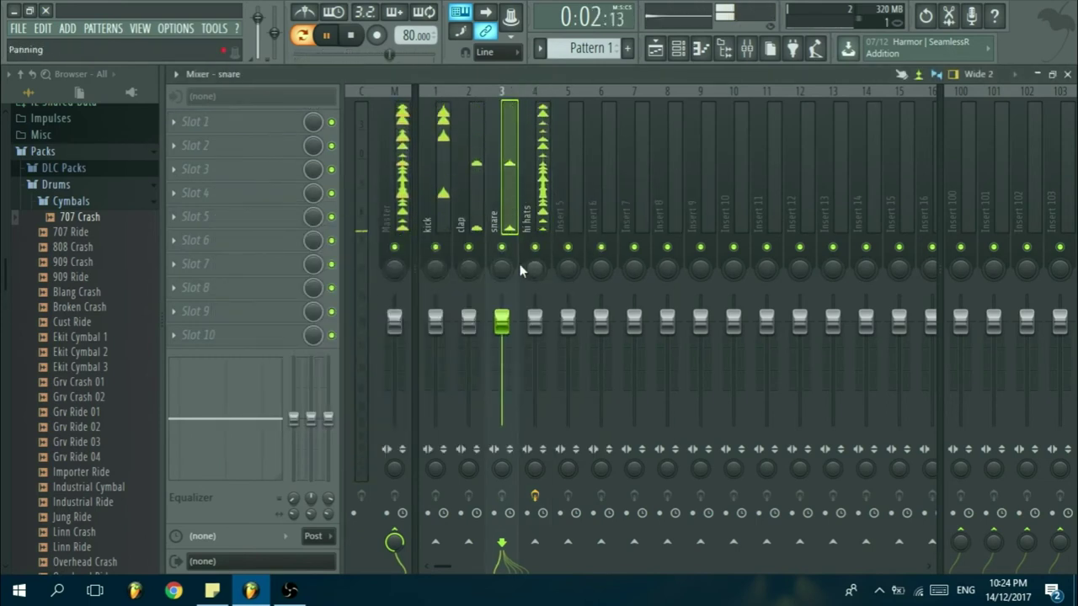
key("space")
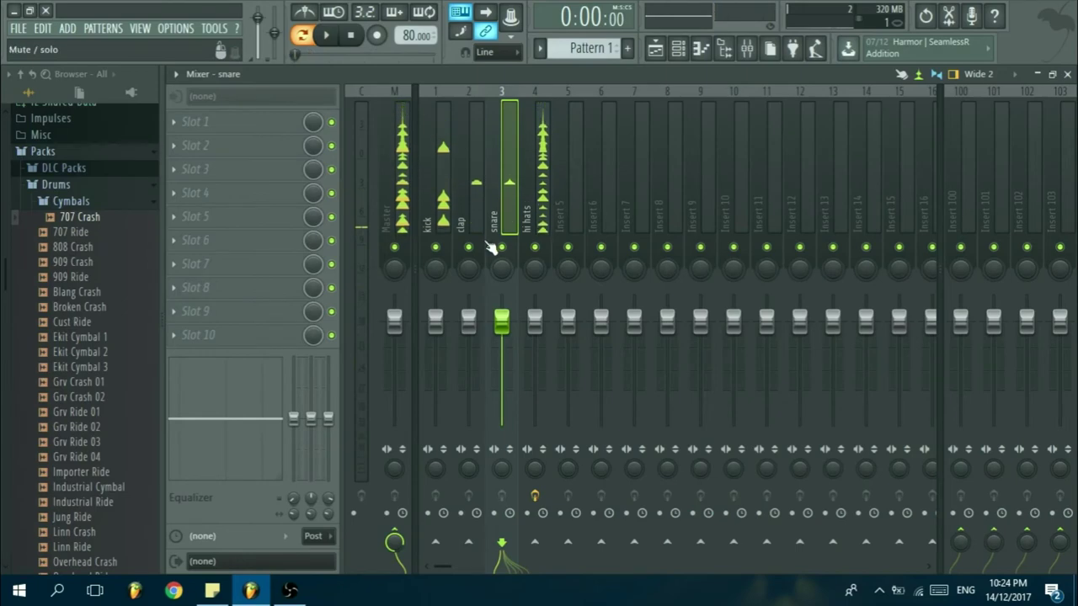
left_click(177, 125)
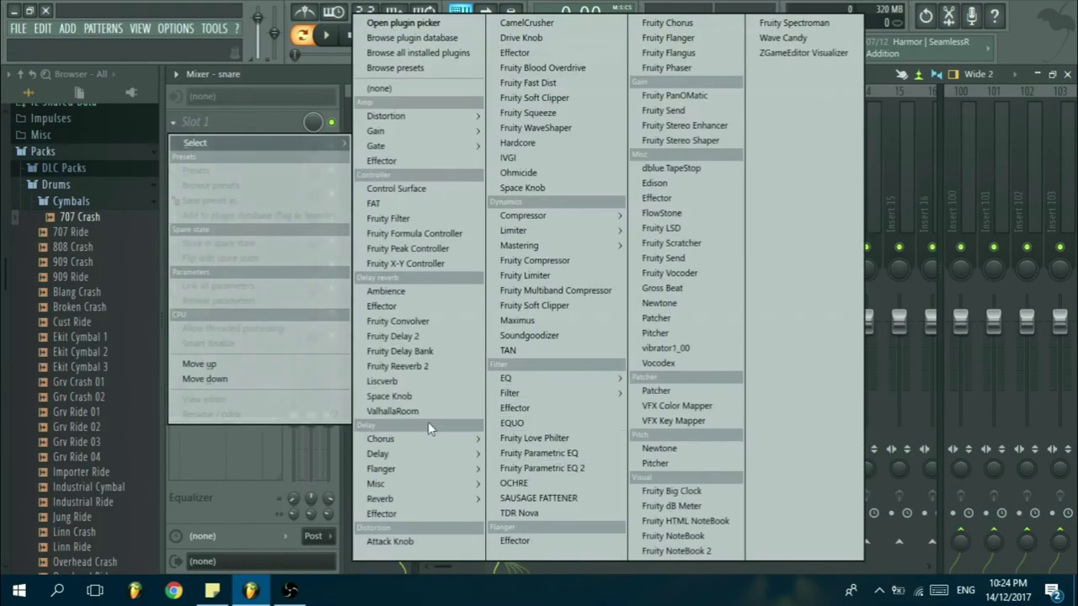
left_click(527, 515)
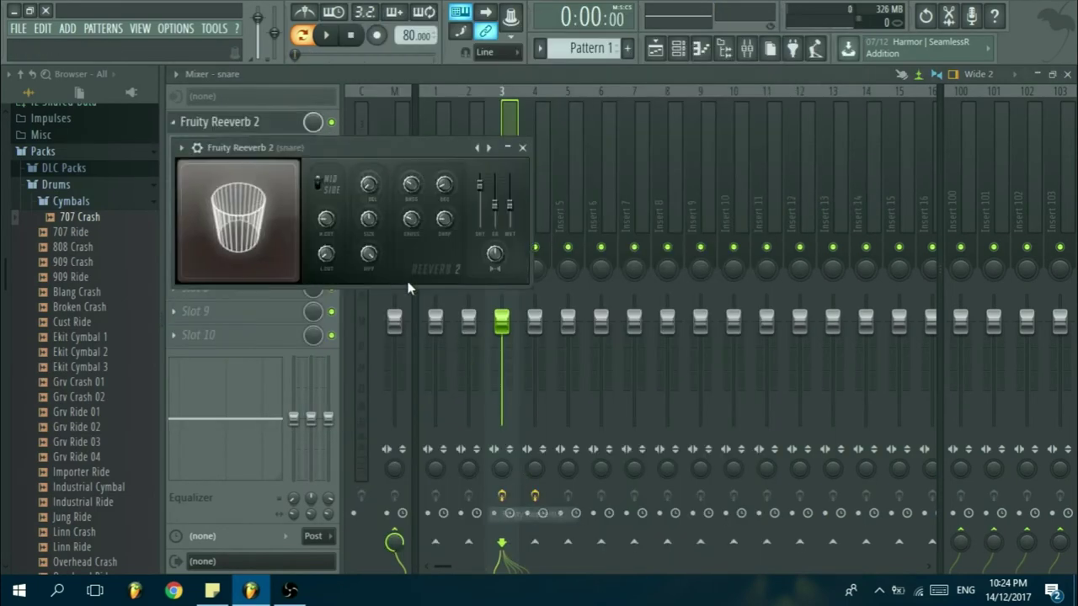
left_click_drag(374, 143, 603, 324)
left_click(746, 323)
- Reassign the 808 Snare channel to mixer track 2, together with DNC_Clap_2
key("F6")
key("F9")
left_click(317, 308)
left_click(629, 168)
left_click(308, 325)
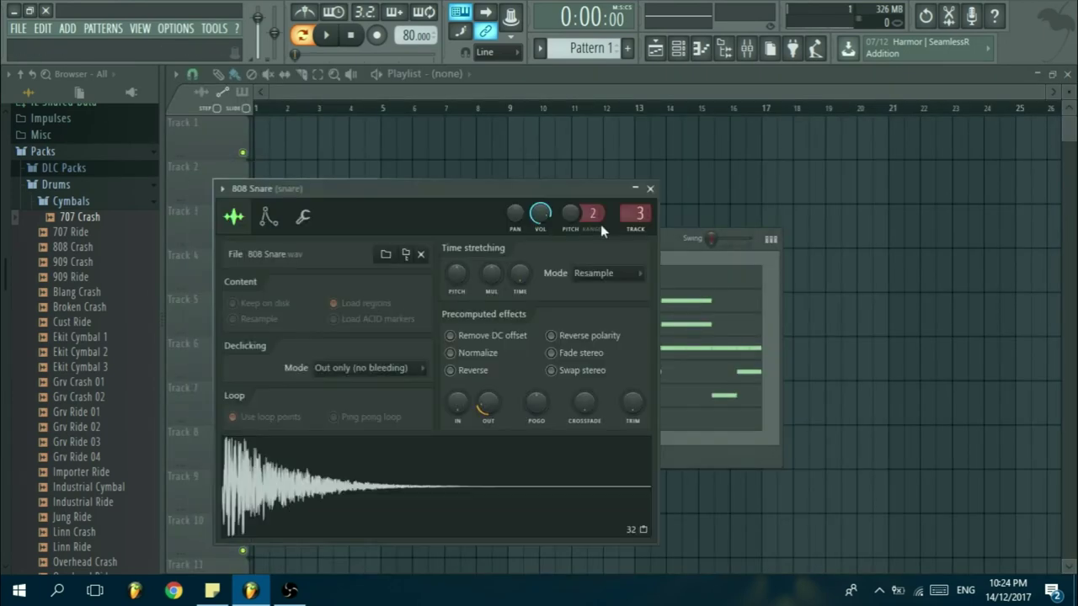
left_click(650, 189)
- Clear the custom name of mixer track 3 and remove Fruity Reeverb 2 from its first effect slot
left_click(746, 48)
left_click(499, 200)
key("F2")
key("BackSpace")
key("Return")
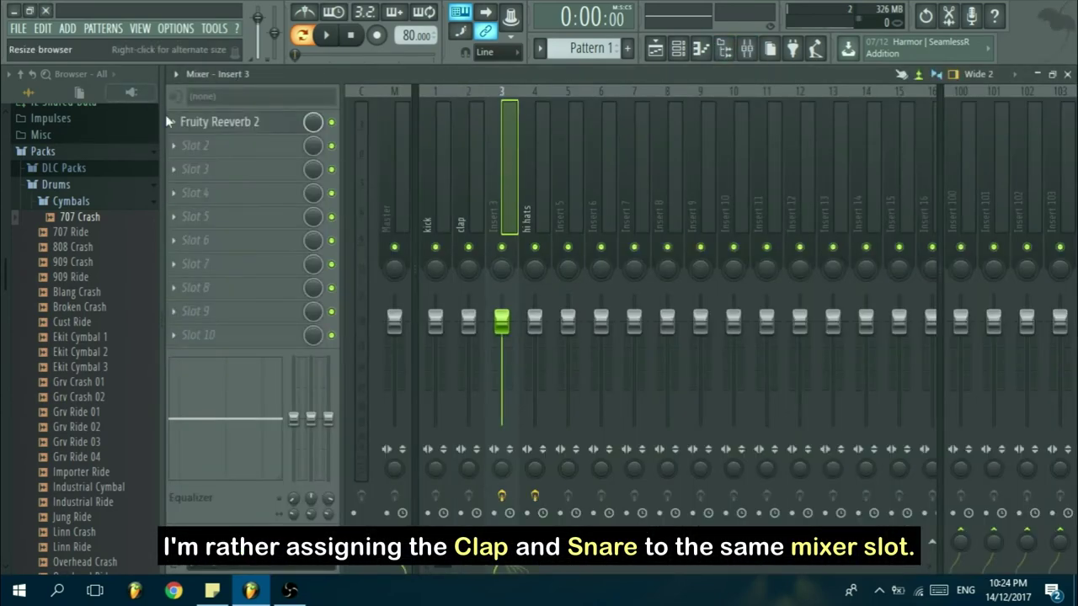
left_click(174, 122)
mouse_move(199, 143)
left_click(379, 89)
- Move the hi hats mixer track to position 3 and rename mixer track 2 as "clap snare"
left_click(525, 199)
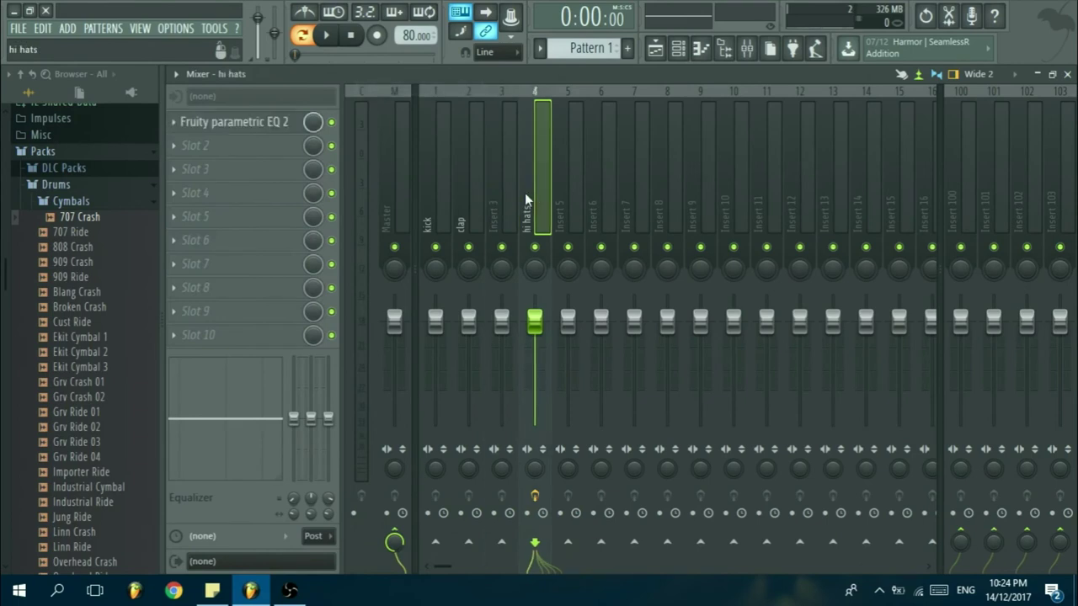
key("alt+Left")
left_click(465, 203)
key("F2")
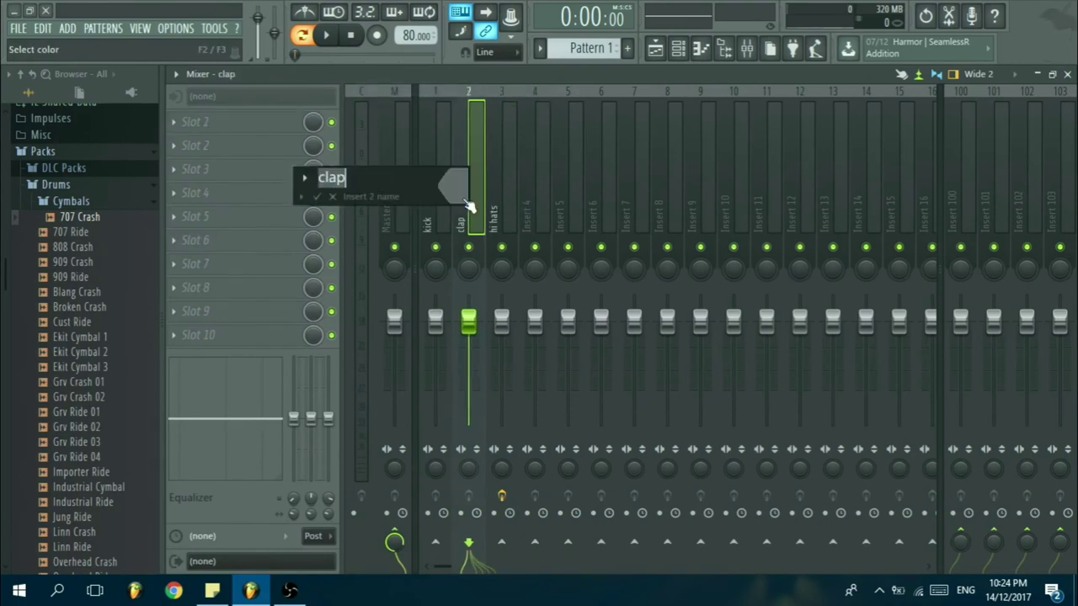
type("clap snare")
key("Return")
- Add Fruity Reeverb 2 to the clap snare track, raising its early reflections and slightly lowering its wet level
key("space")
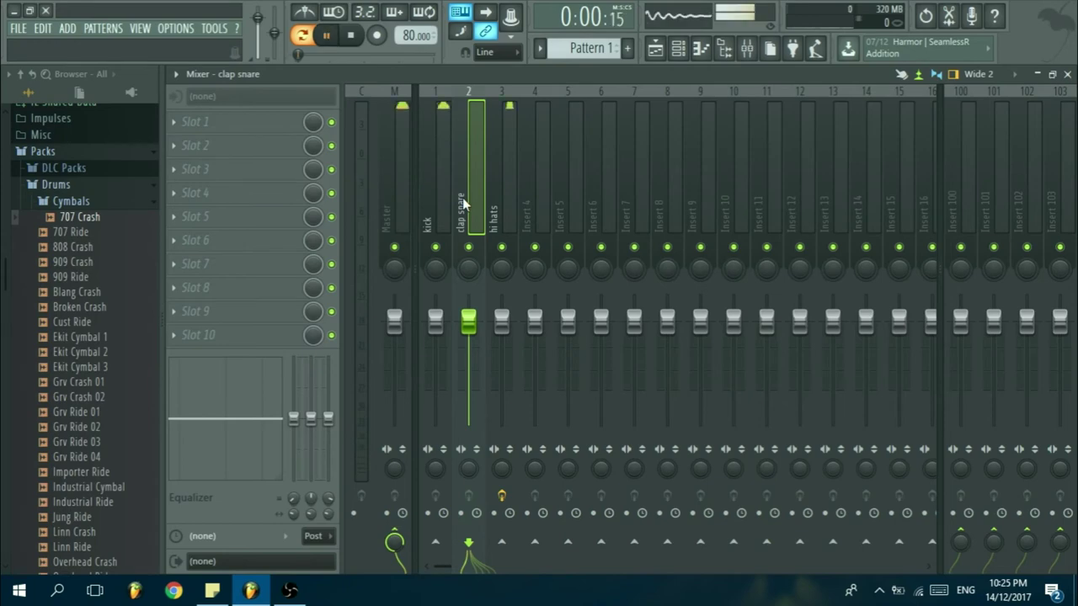
right_click(470, 248)
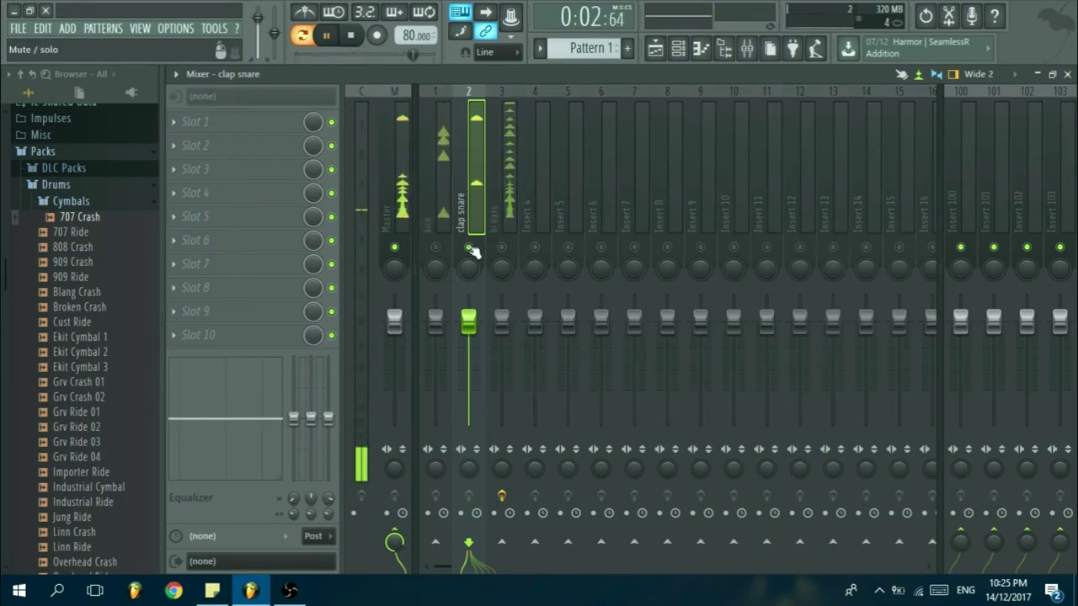
left_click(181, 122)
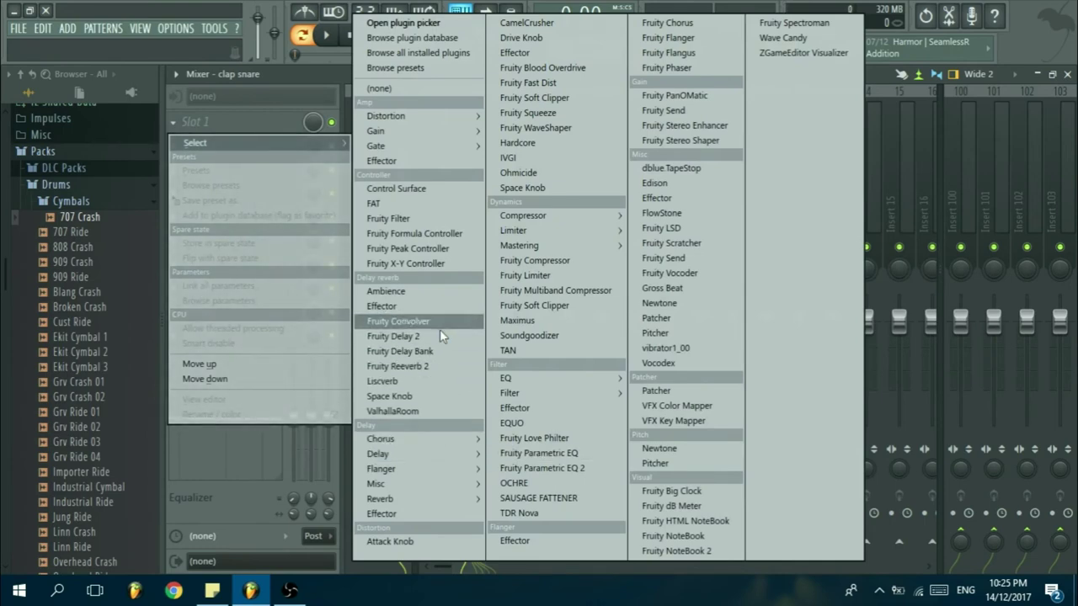
left_click(419, 367)
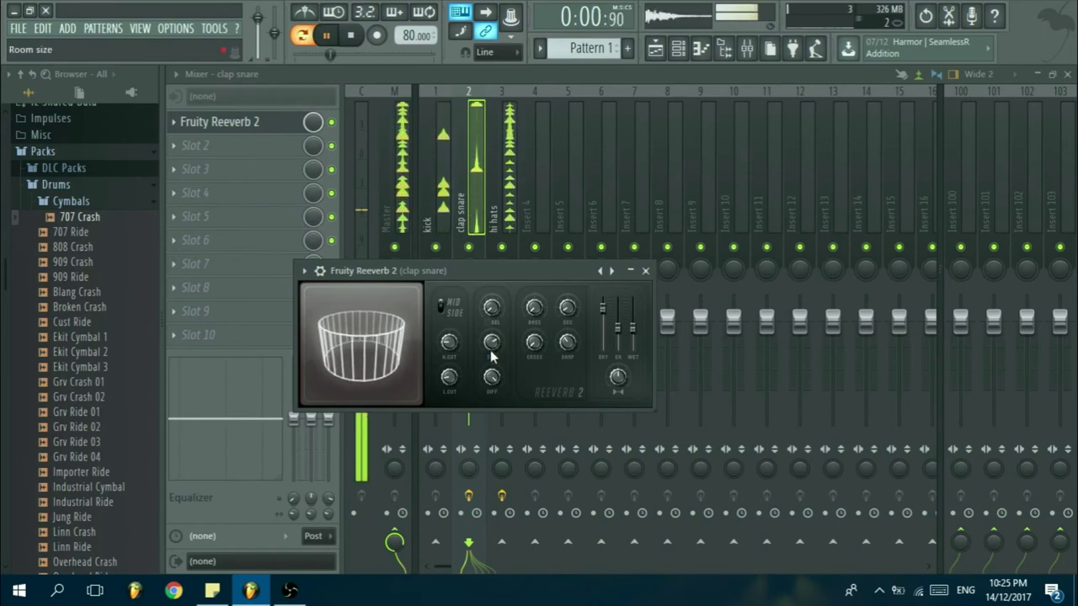
right_click(618, 328)
left_click(621, 335)
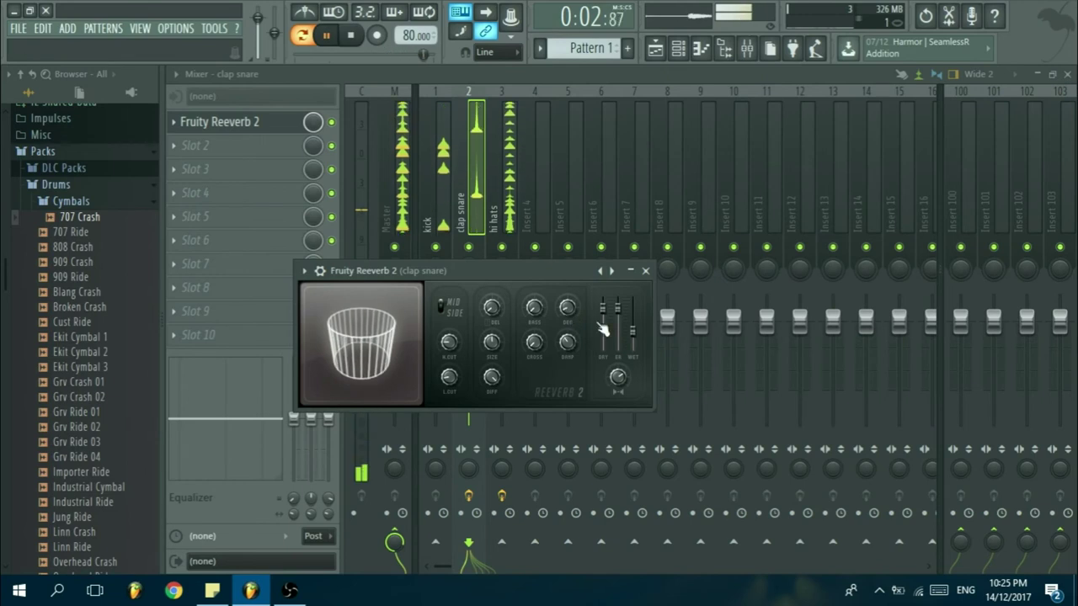
- Close the reverb and check the effects on the clap snare and hi hats tracks while the beat plays
left_click(645, 270)
double_click(267, 130)
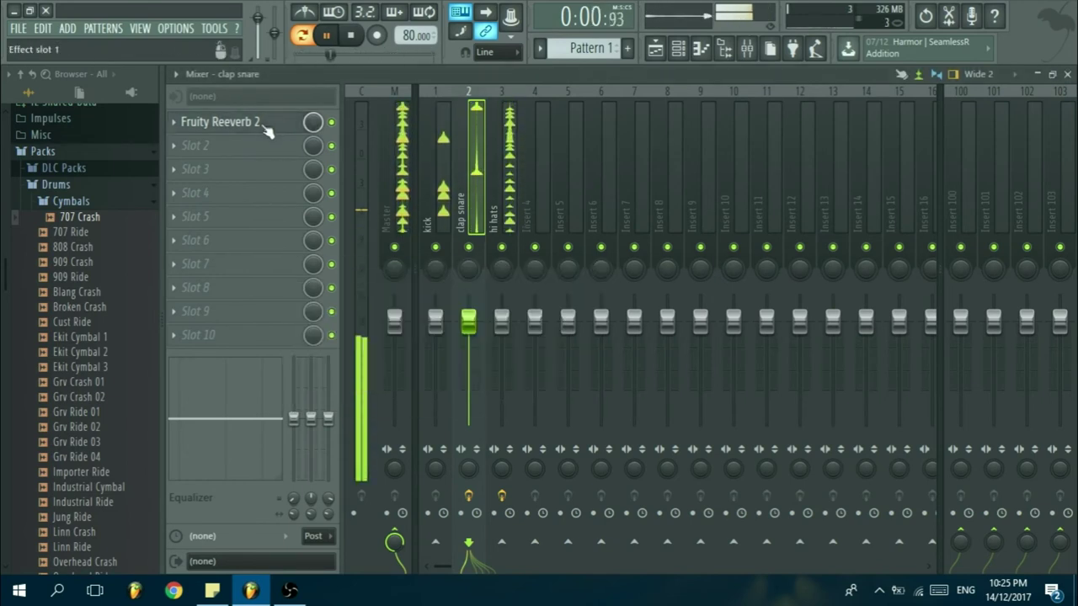
left_click(498, 192)
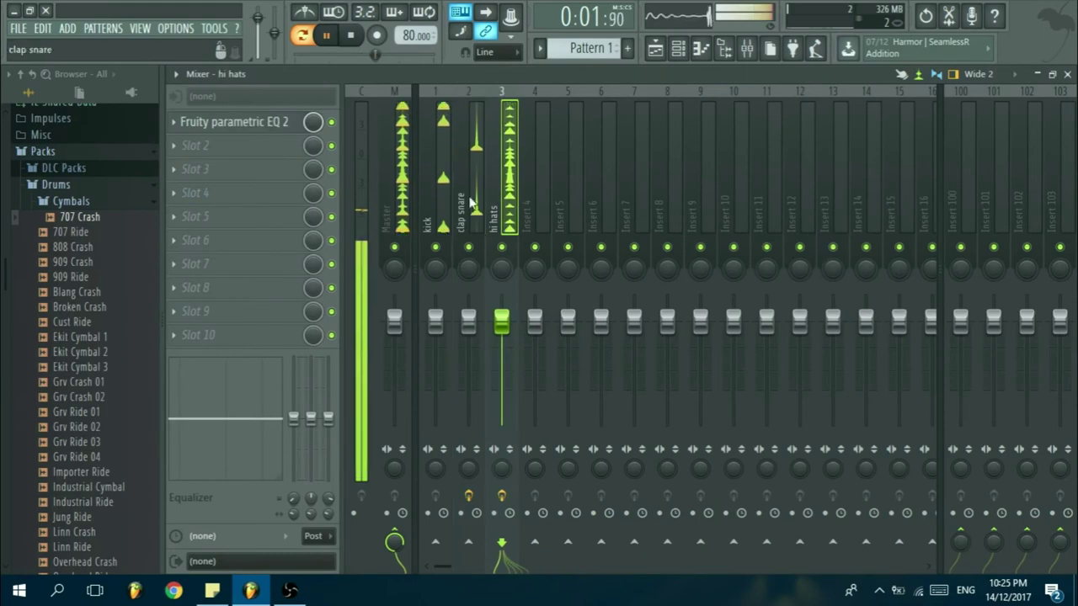
- Solo the hi hats mixer track and add Fruity Reeverb 2 to its second effect slot
right_click(502, 248)
left_click(192, 151)
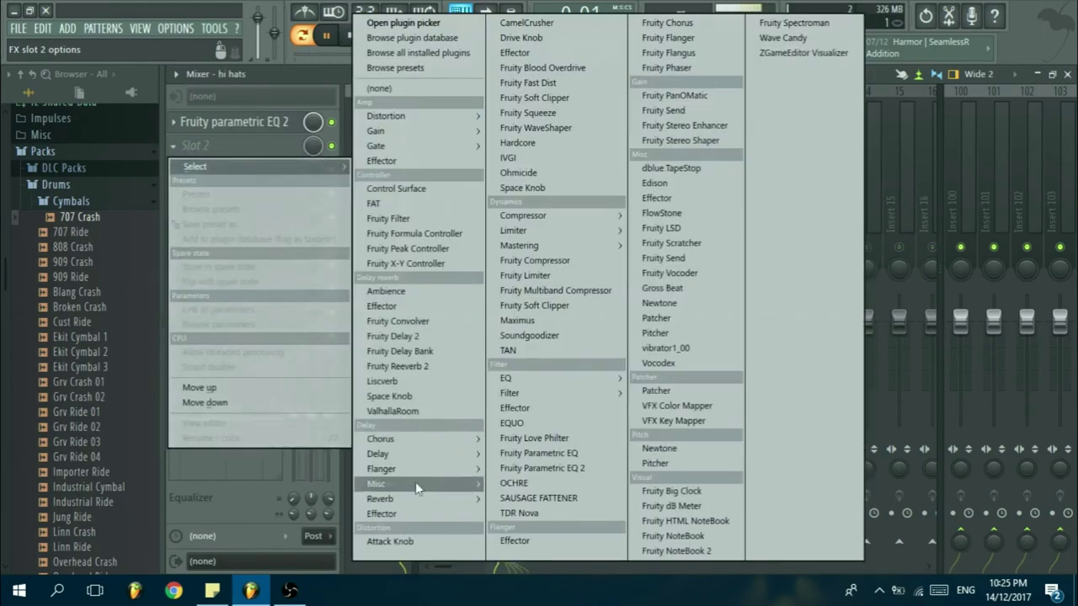
mouse_move(455, 500)
left_click(539, 513)
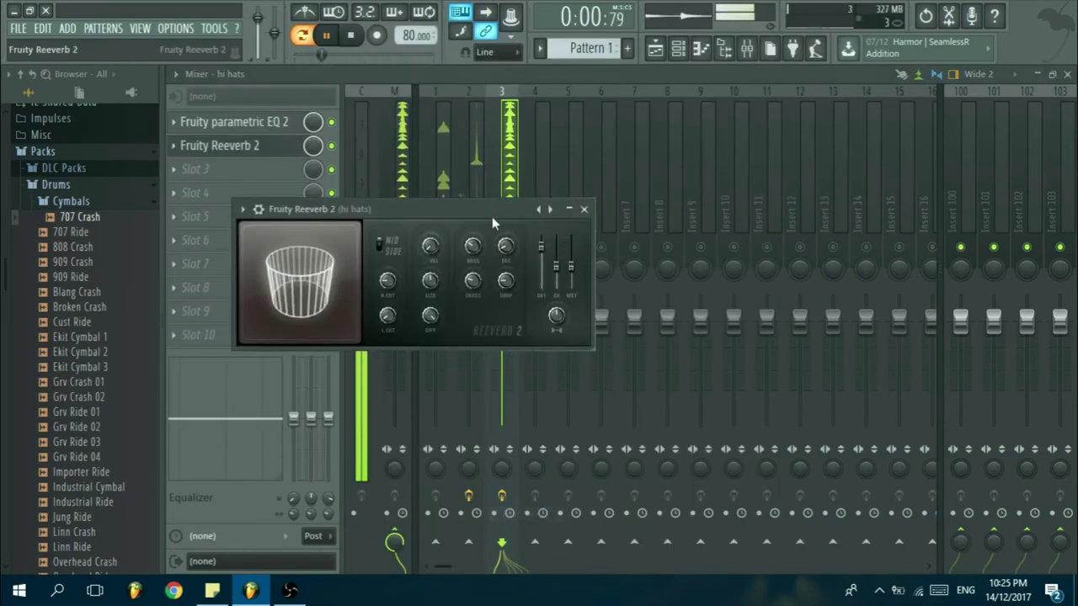
left_click_drag(492, 217, 497, 226)
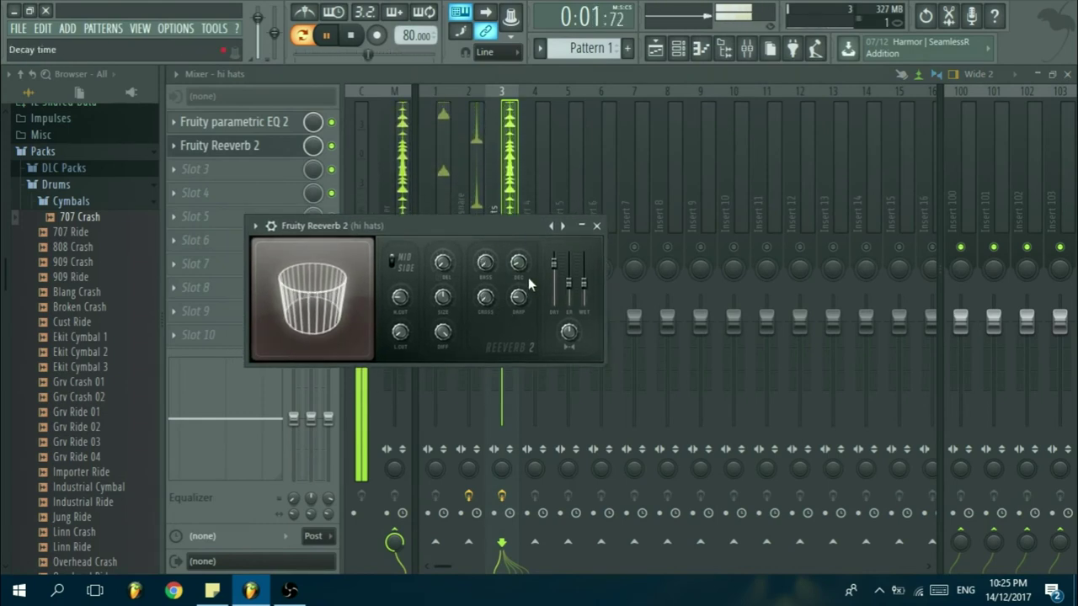
- Set the hi hats reverb's early reflection level to 100%, lower its wet level to slightly below 33%, and close the reverb
right_click(571, 284)
left_click(576, 293)
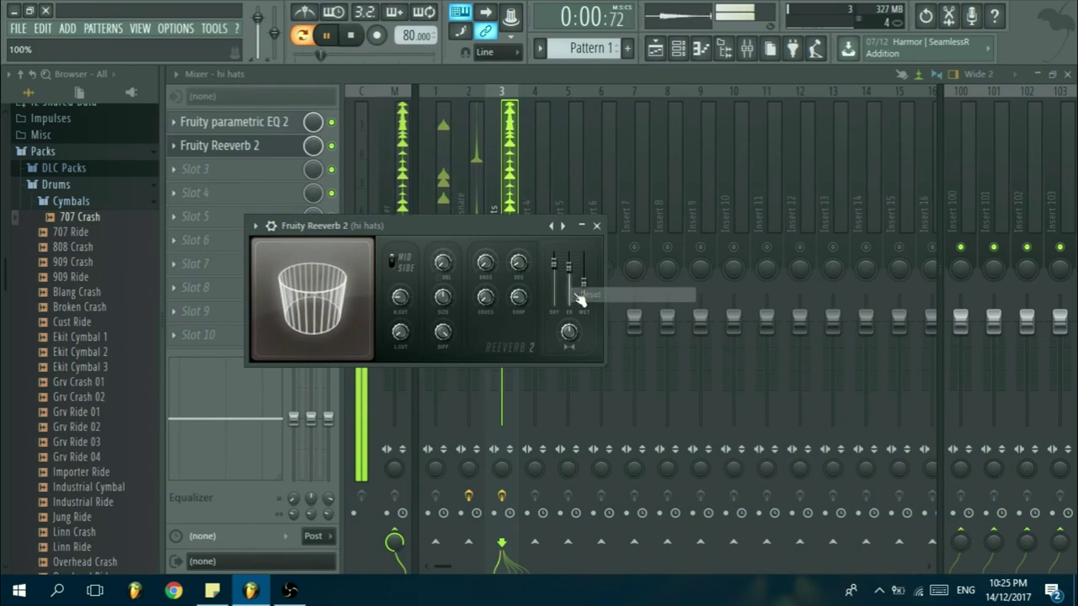
left_click_drag(585, 286, 585, 292)
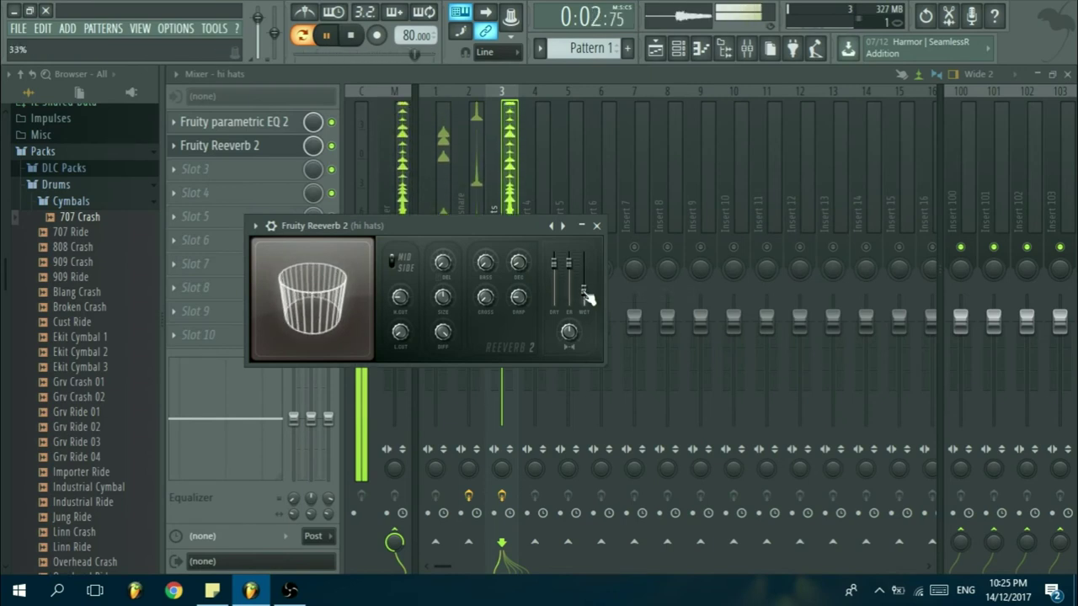
left_click(596, 225)
left_click(229, 145)
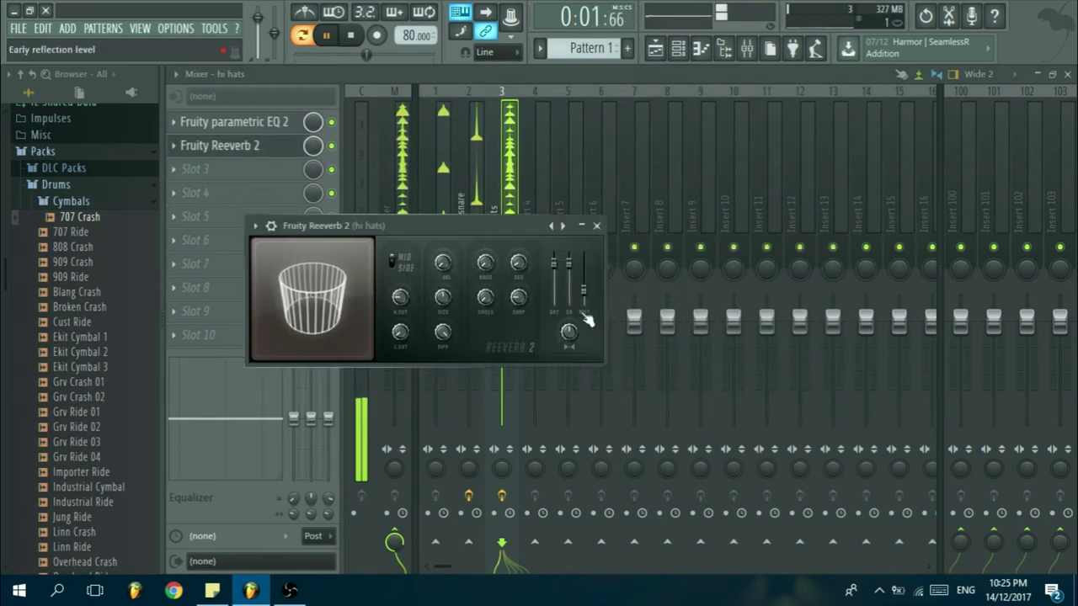
left_click_drag(584, 291, 587, 299)
left_click(597, 226)
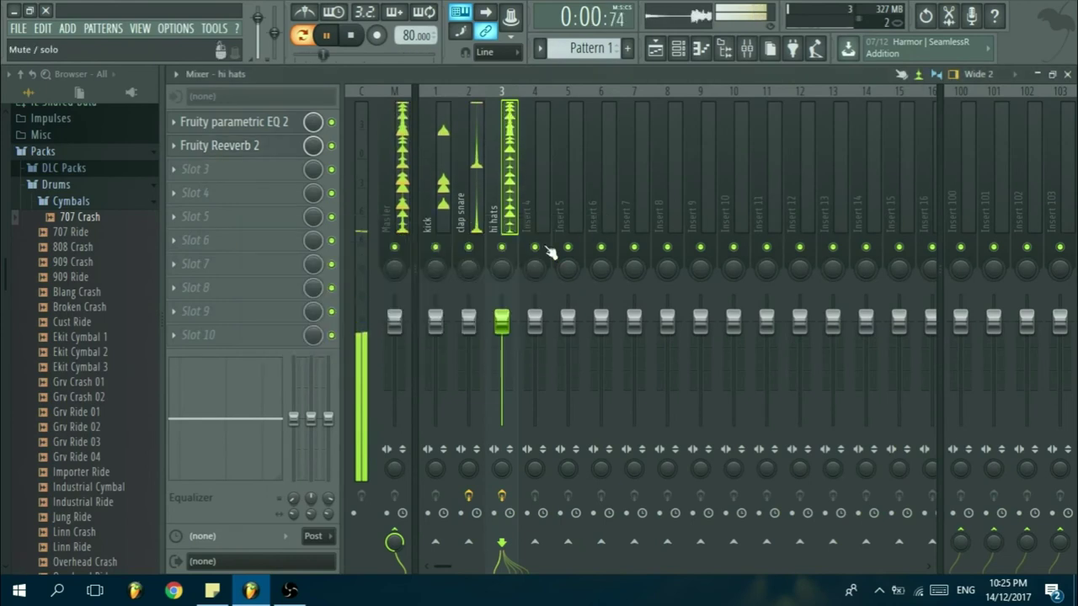
- Raise the Master track's volume to 107%, return to the channel rack and stop the playback
key("F9")
left_click_drag(445, 243, 448, 220)
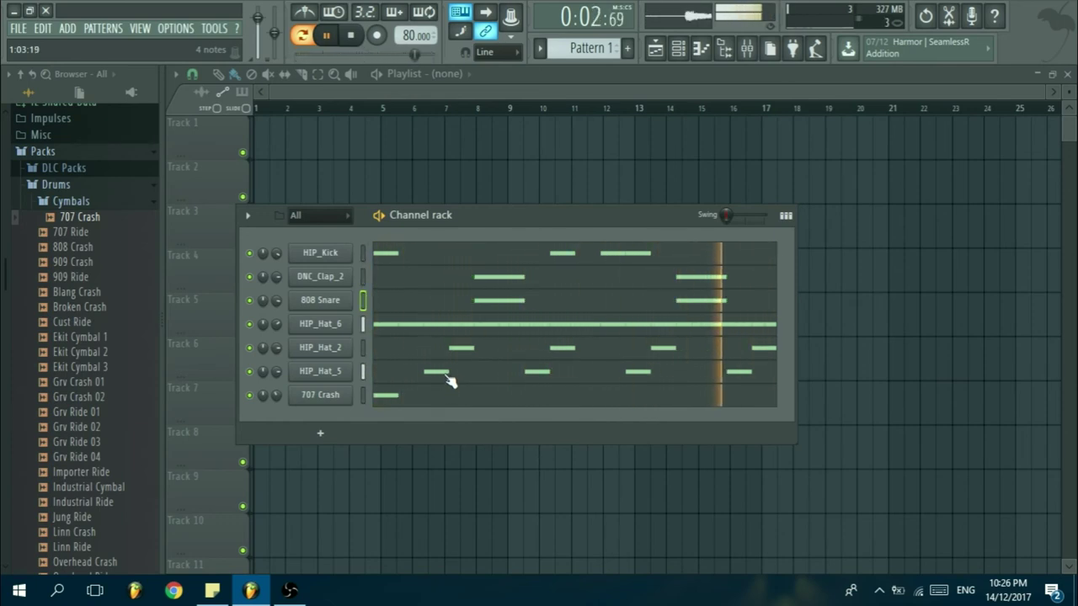
left_click(746, 48)
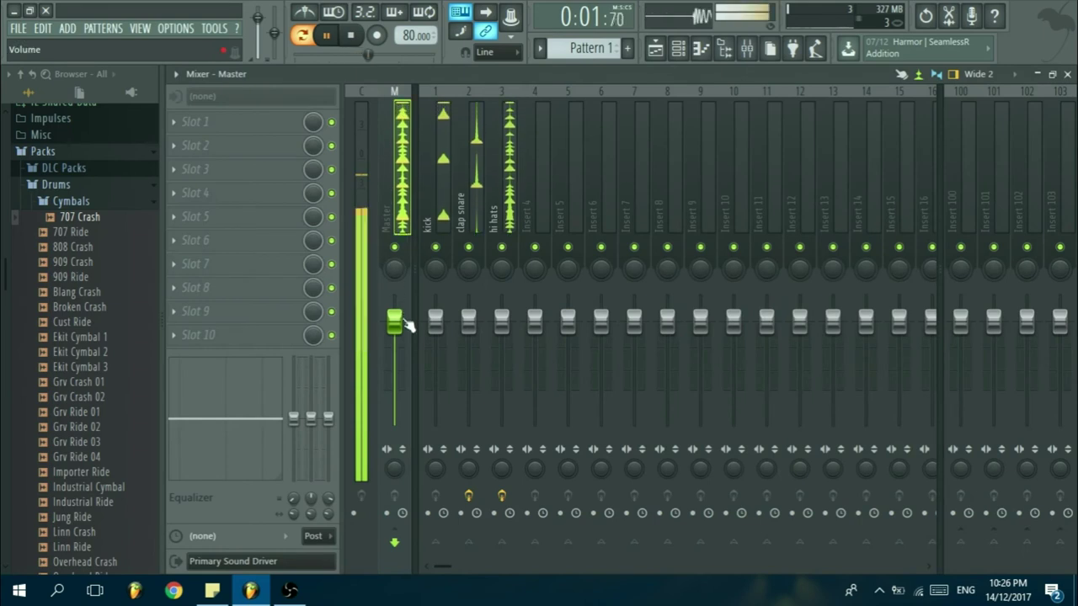
left_click_drag(395, 296, 394, 286)
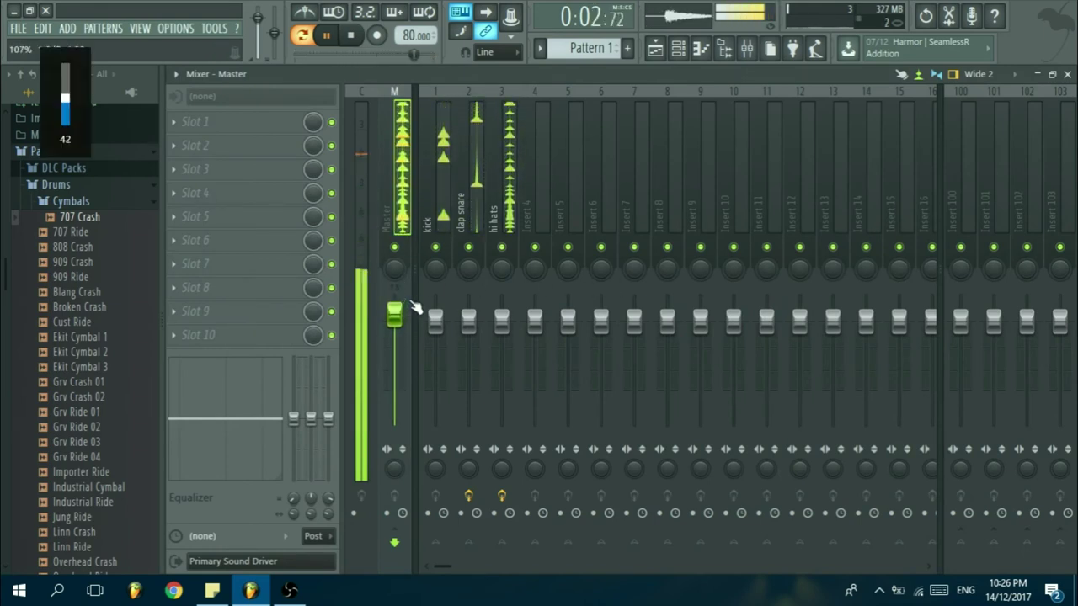
key("F9")
left_click_drag(469, 224, 474, 221)
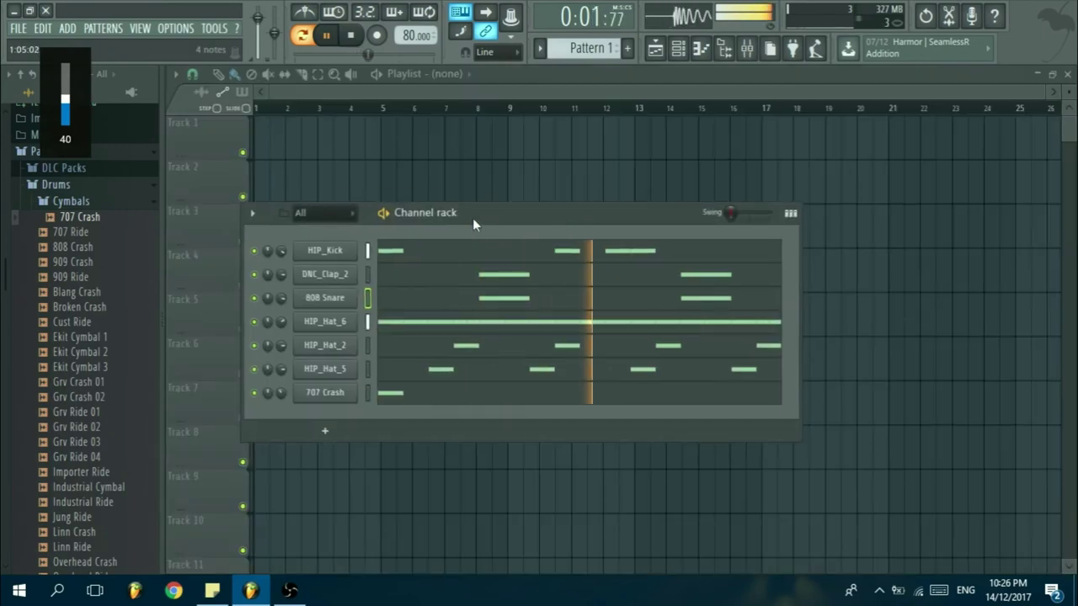
key("space")
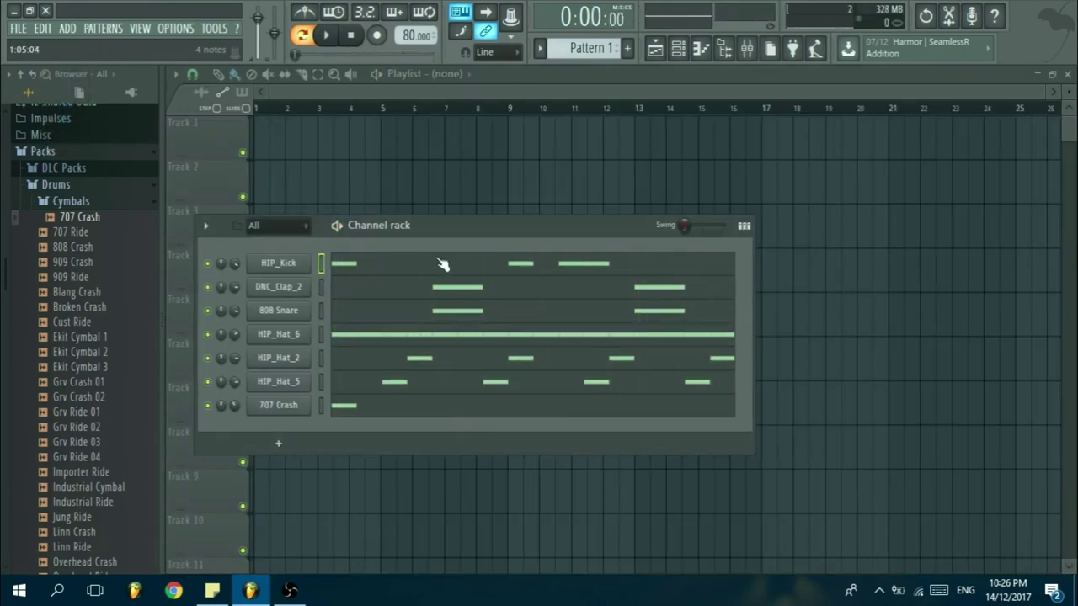
- Duplicate all HIP_Kick notes from bar 1 into bar 2
left_click(442, 260)
key("ctrl+a")
left_click_drag(224, 347, 463, 339)
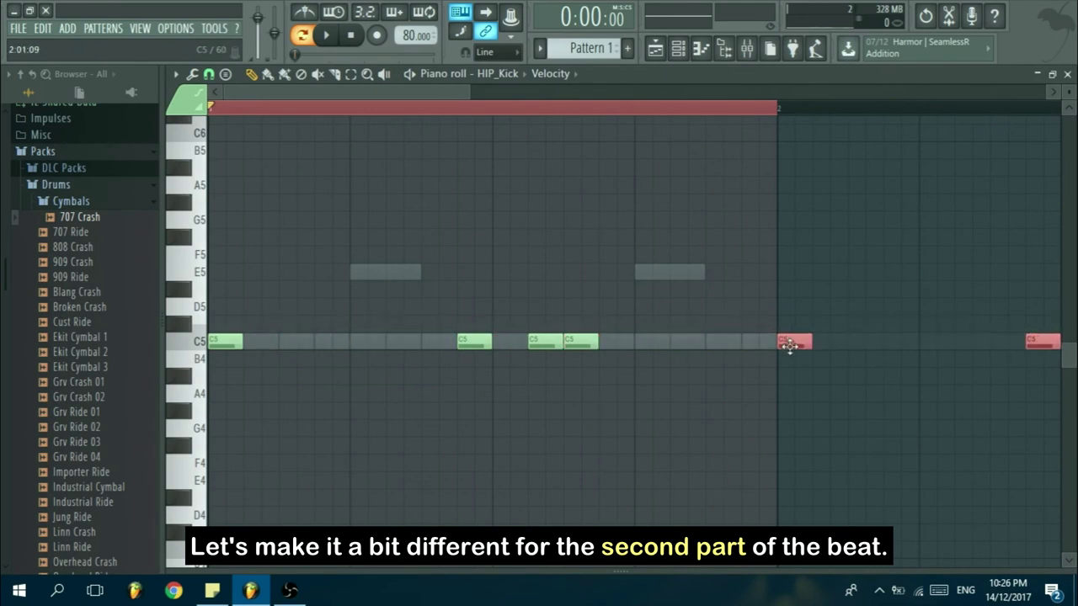
key("Escape")
- Duplicate the bar 1 notes of DNC_Clap_2 and 808 Snare into bar 2
left_click(427, 294)
key("ctrl+a")
left_click_drag(333, 346, 353, 343)
key("F7")
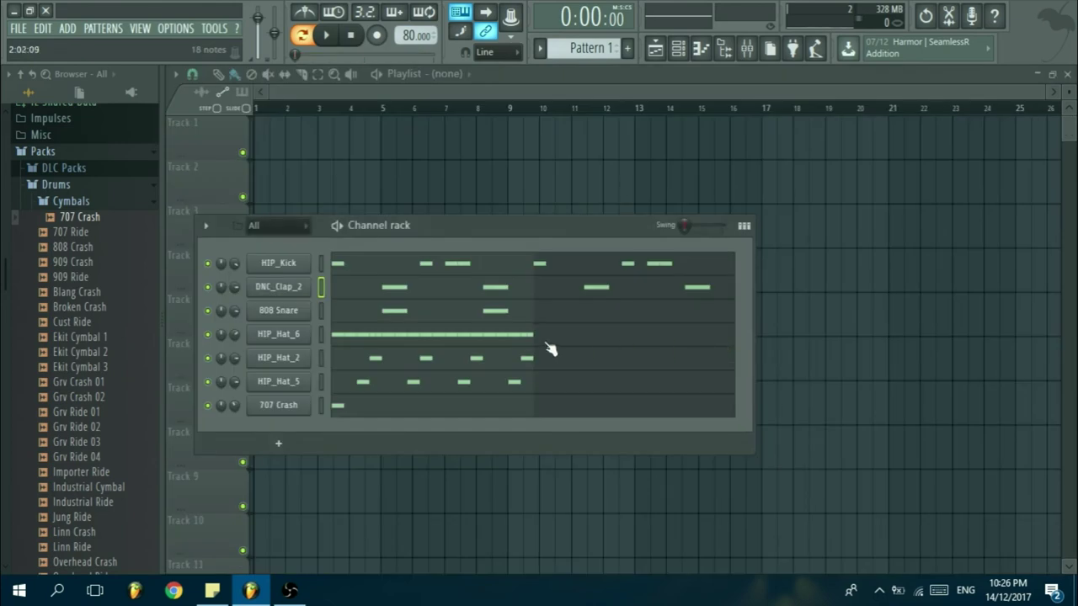
left_click(483, 316)
key("ctrl+a")
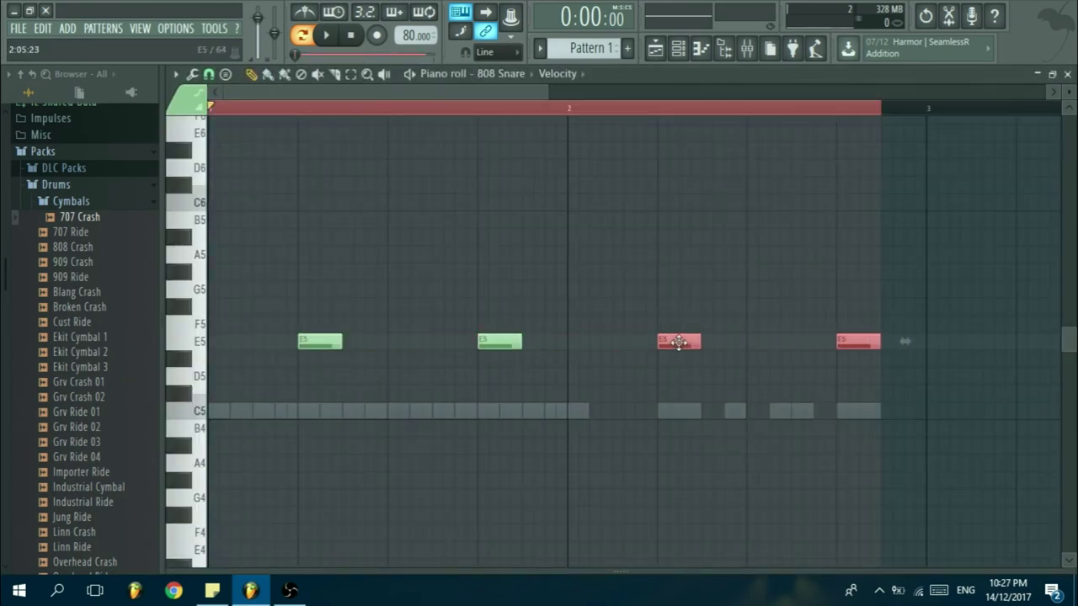
key("F7")
- Duplicate the bar 1 notes of HIP_Hat_6 and HIP_Hat_2 into bar 2
left_click(455, 341)
key("ctrl+a")
left_click_drag(294, 341, 277, 391)
scroll(502, 79, "down", 1)
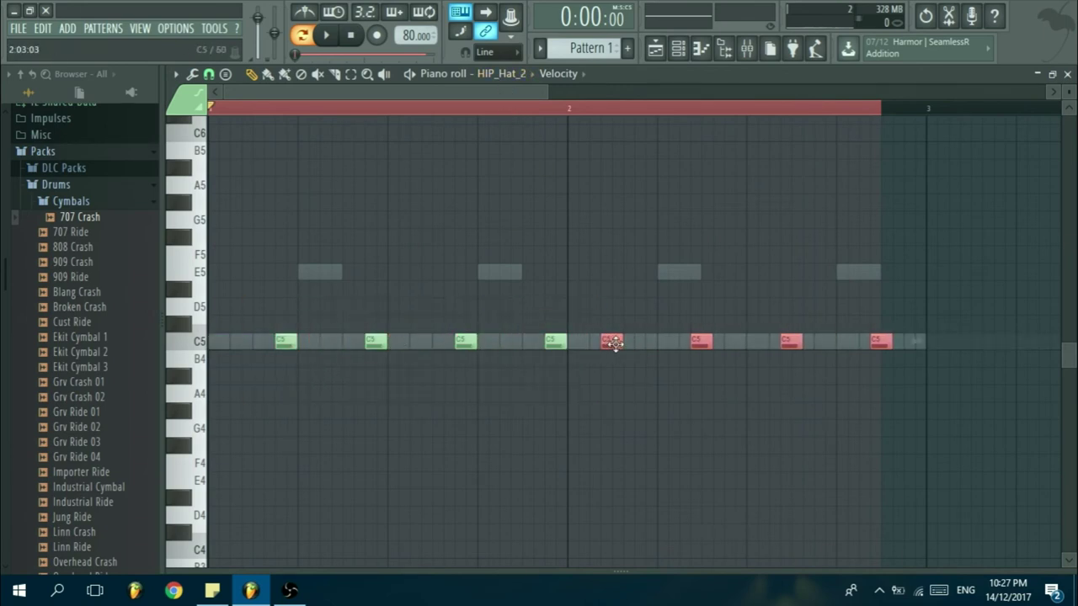
- Duplicate the HIP_Hat_5 notes into bar 2 and add a 707 Crash C5 note at the start of bar 2
scroll(494, 80, "down", 1)
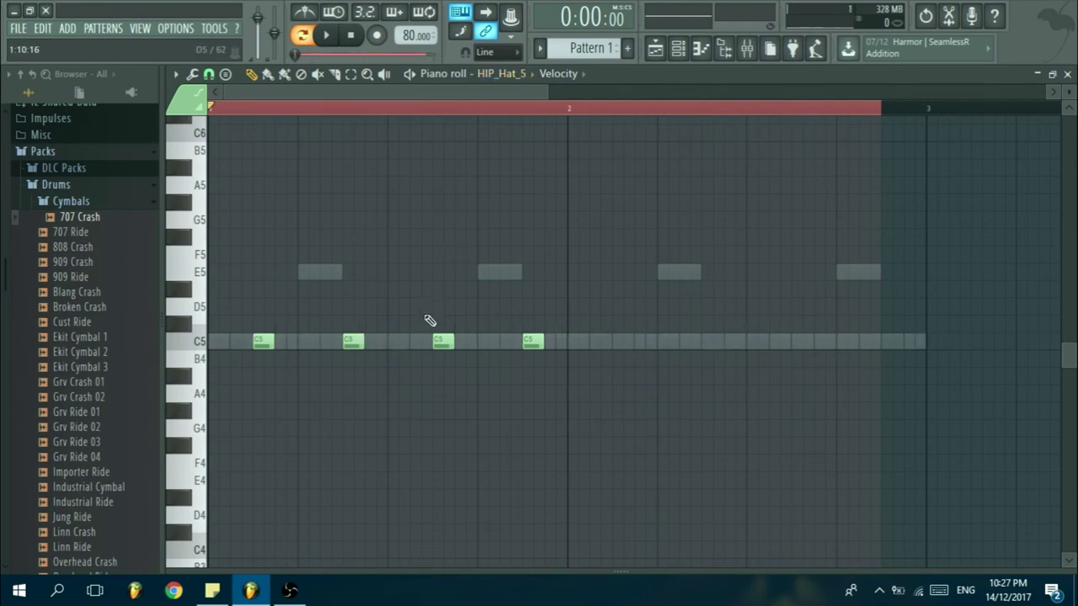
left_click_drag(589, 316, 249, 370)
left_click_drag(271, 343, 294, 346)
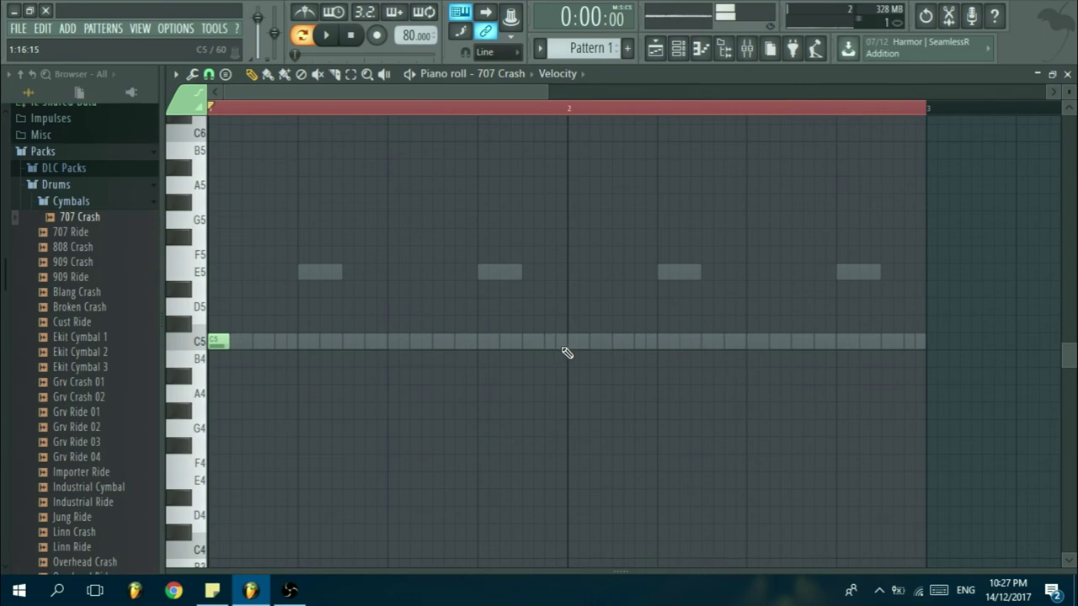
scroll(513, 76, "down", 1)
key("F7")
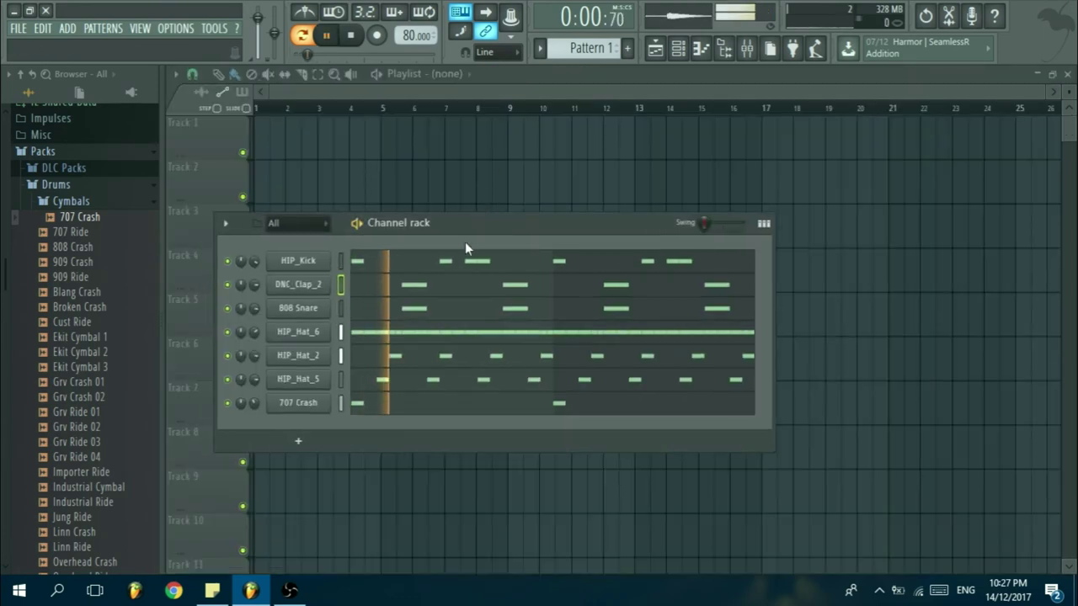
- Vary HIP_Kick in bar 2 while playing from its start: add C5 notes at steps 6 and 7 and remove the step 8 note
left_click(470, 264)
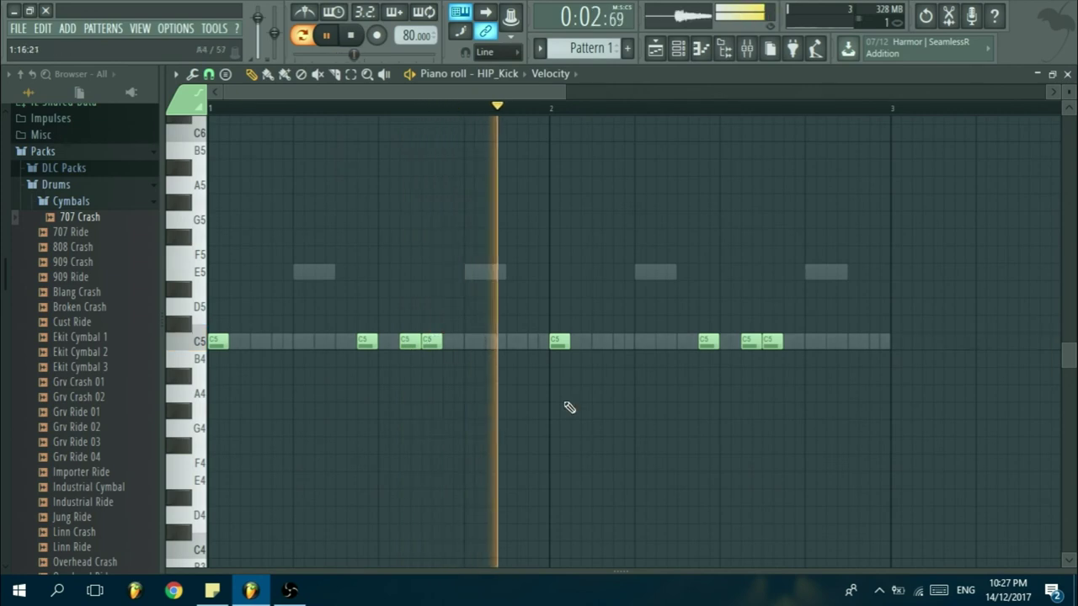
key("space")
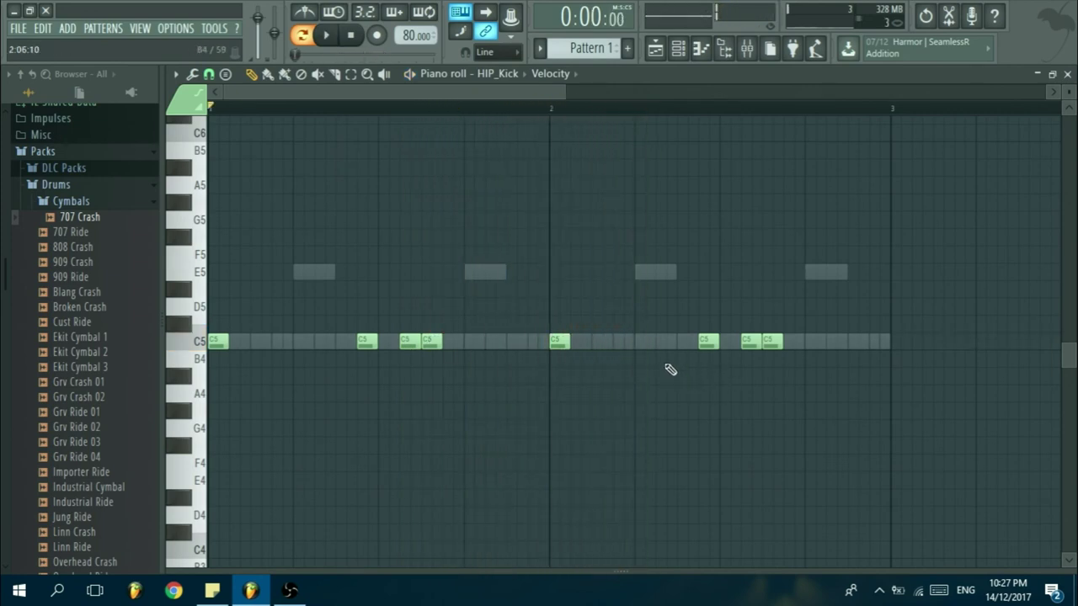
left_click(549, 108)
key("space")
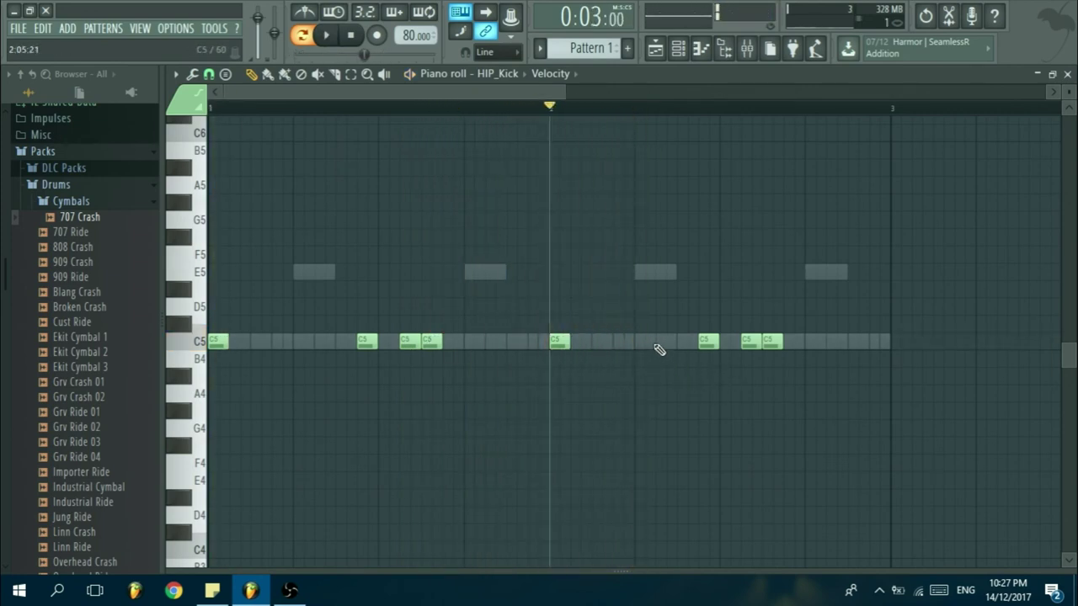
left_click(656, 343)
key("space")
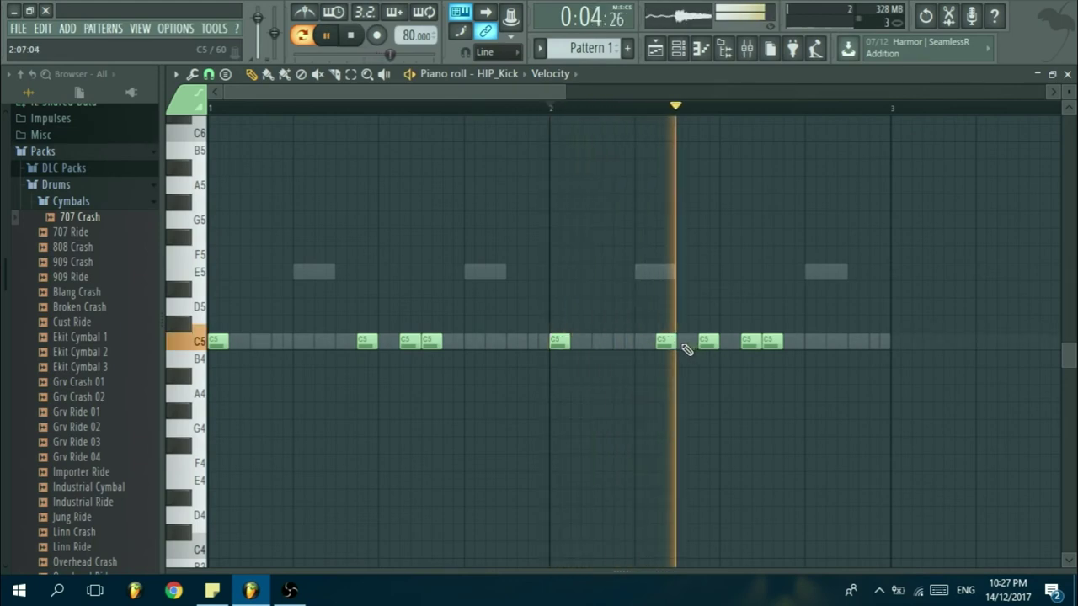
left_click(684, 345)
key("space")
right_click(706, 340)
key("space")
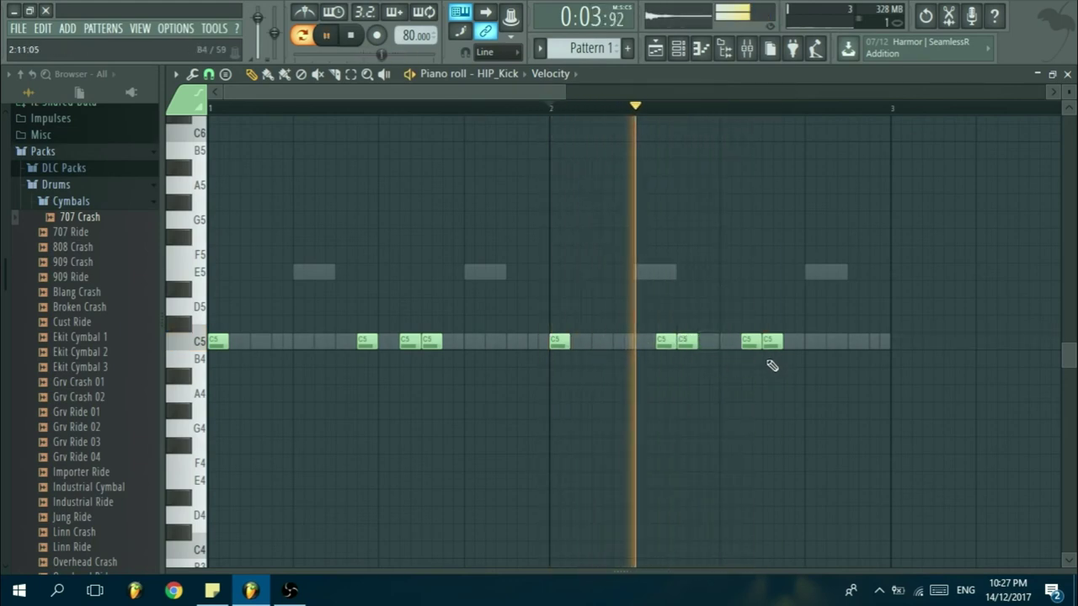
- Try bar 2 of HIP_Kick without the step 11 note, removing and restoring the step 10 note
right_click(745, 346)
left_click(748, 342)
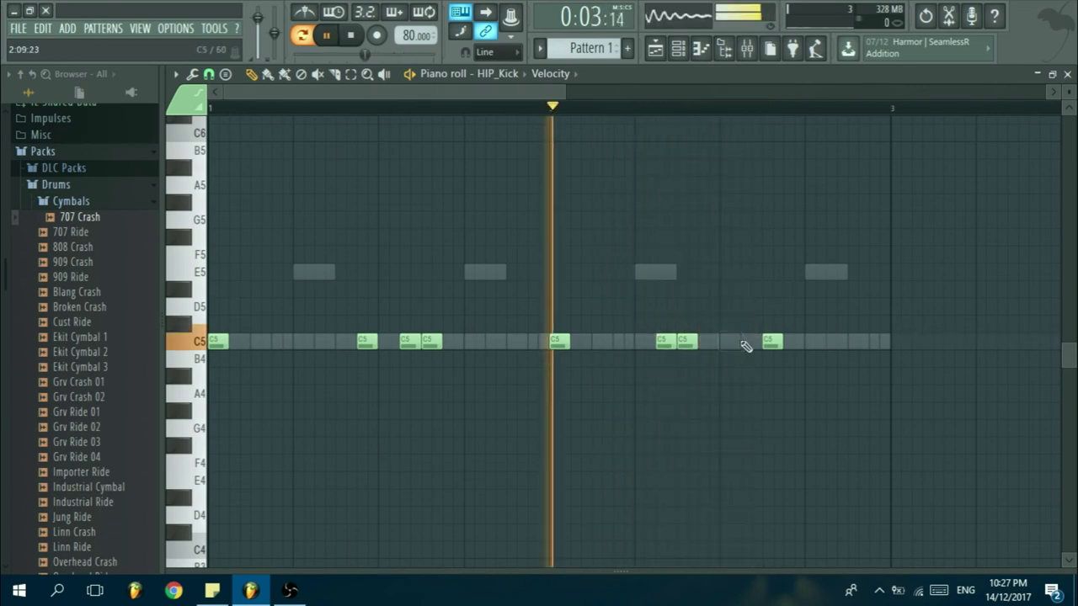
right_click(765, 340)
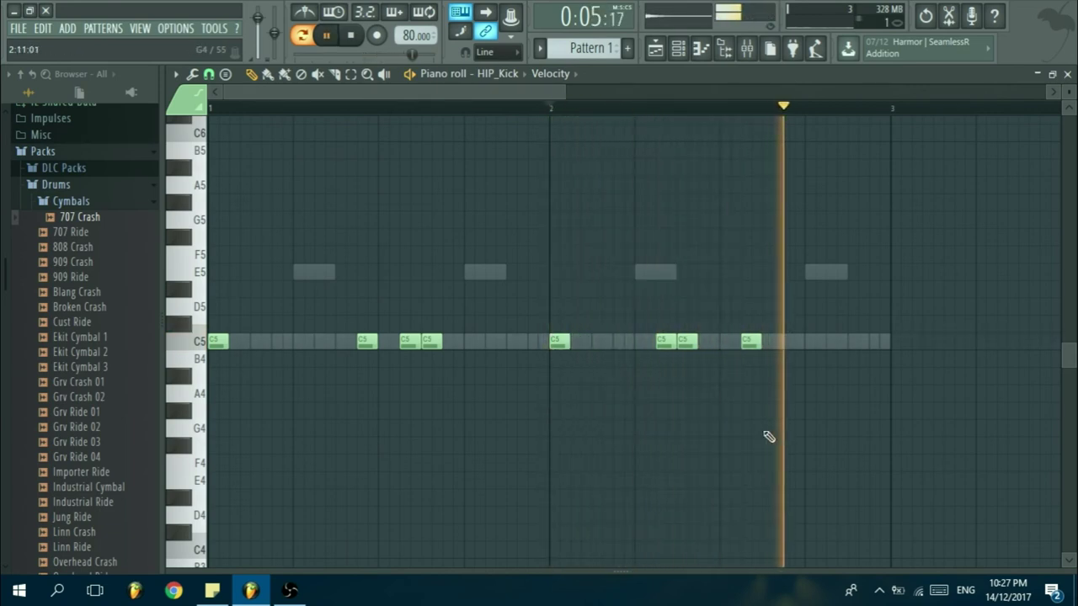
- Fill the last step of HIP_Kick's bar 2 with two half-step C5 notes, leaving no note at step 15
key("space")
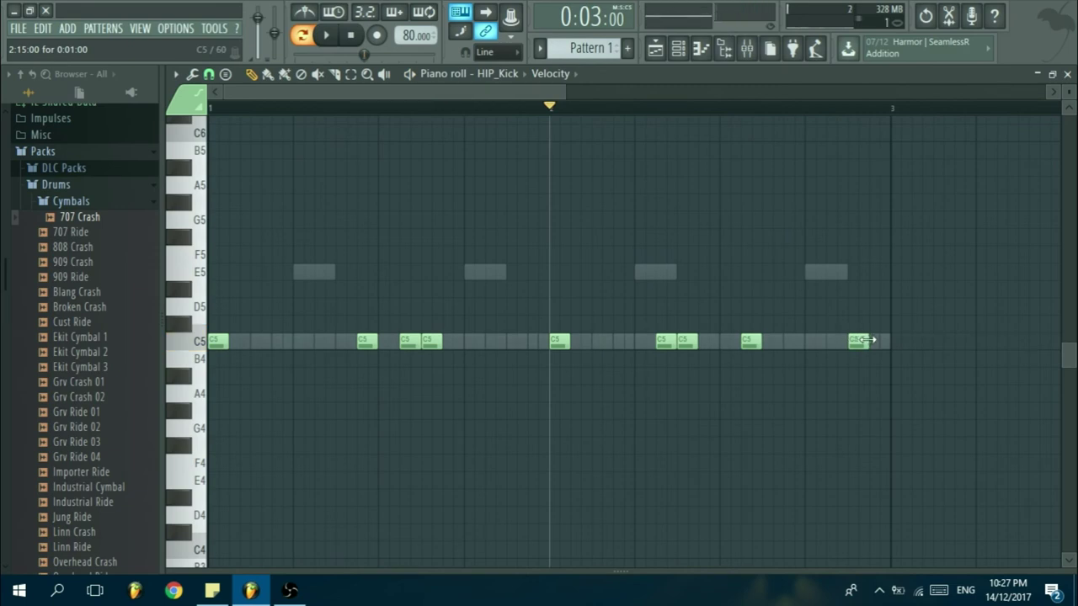
key("space")
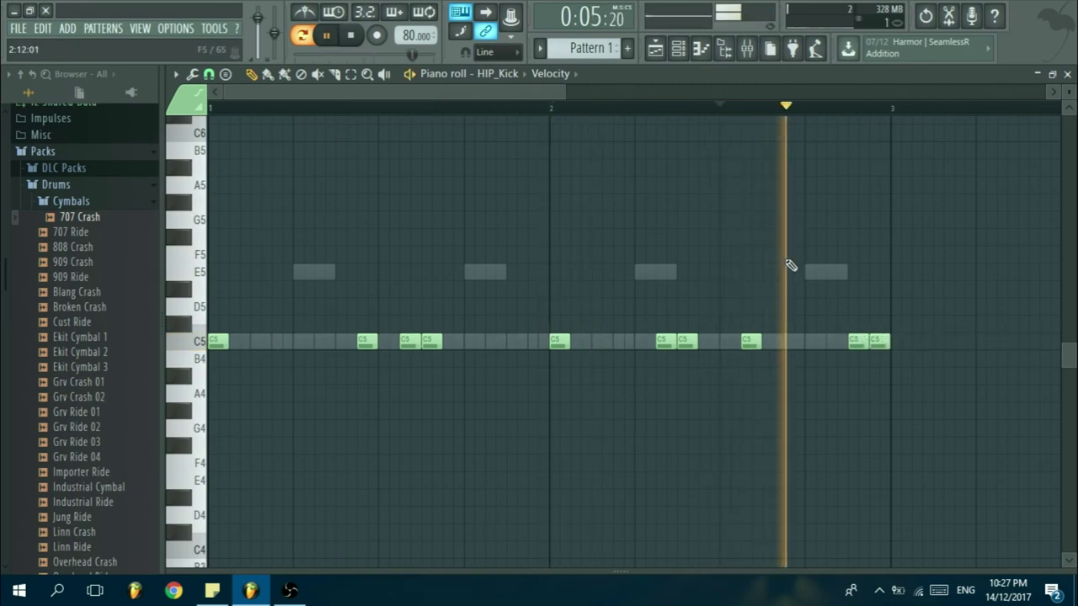
right_click(879, 341)
left_click(876, 343)
right_click(860, 341)
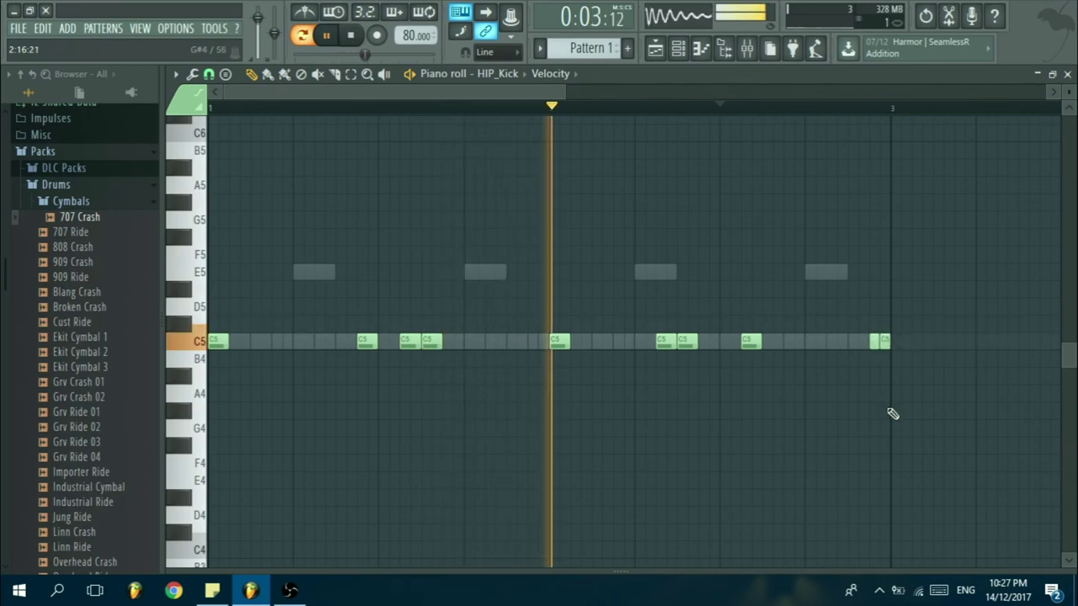
- Replay bar 2, add a HIP_Kick C5 note at step 11, and close the piano roll with playback stopped
key("space")
key("space")
left_click(775, 342)
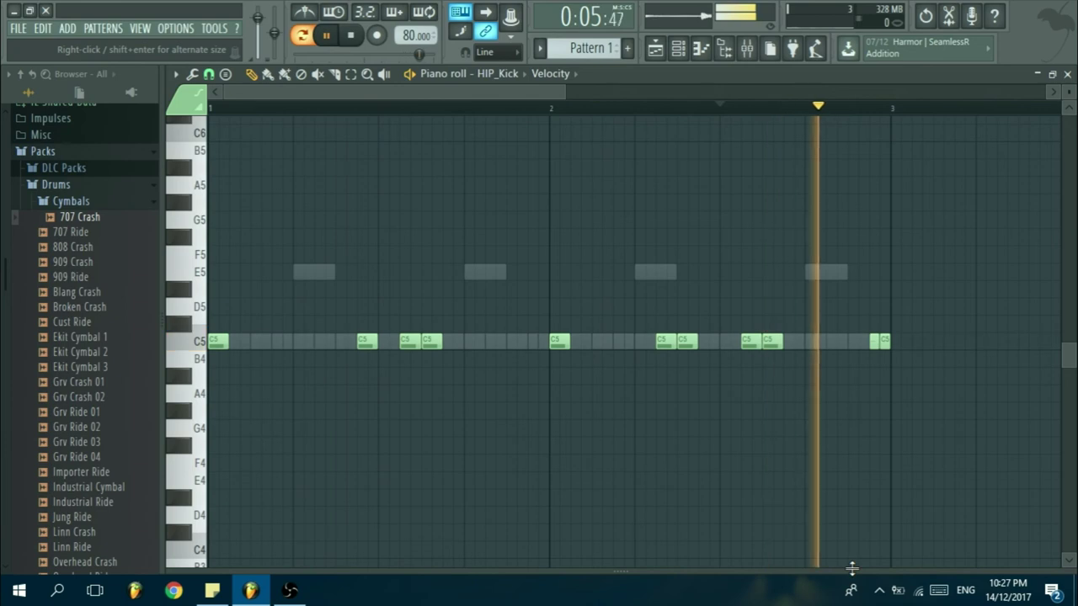
key("Escape")
key("space")
- Enable the Cut itself option for the HIP_Kick channel
left_click(305, 263)
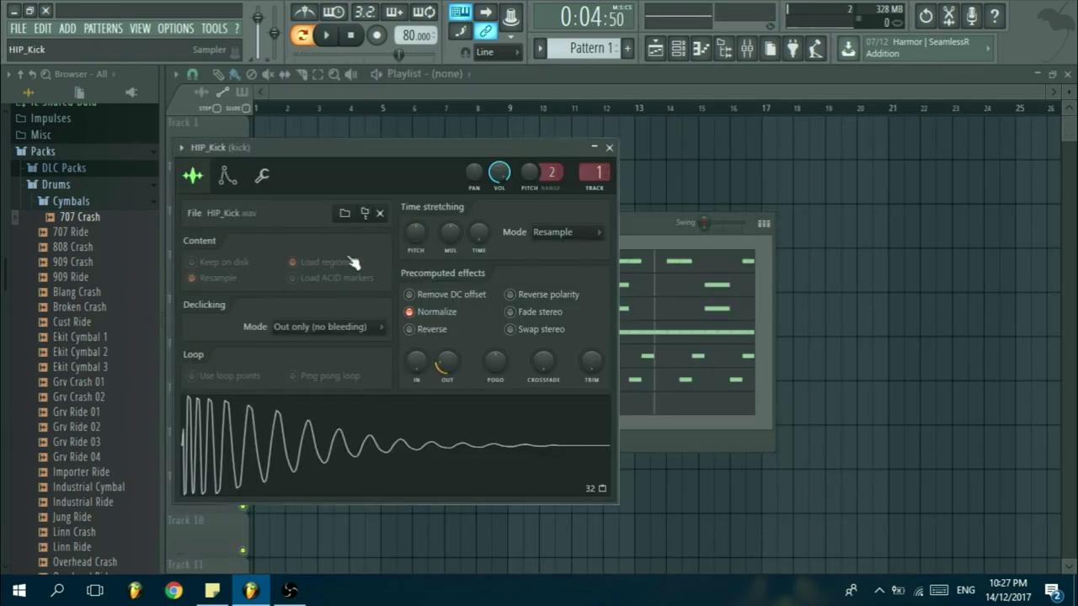
key("Escape")
right_click(326, 261)
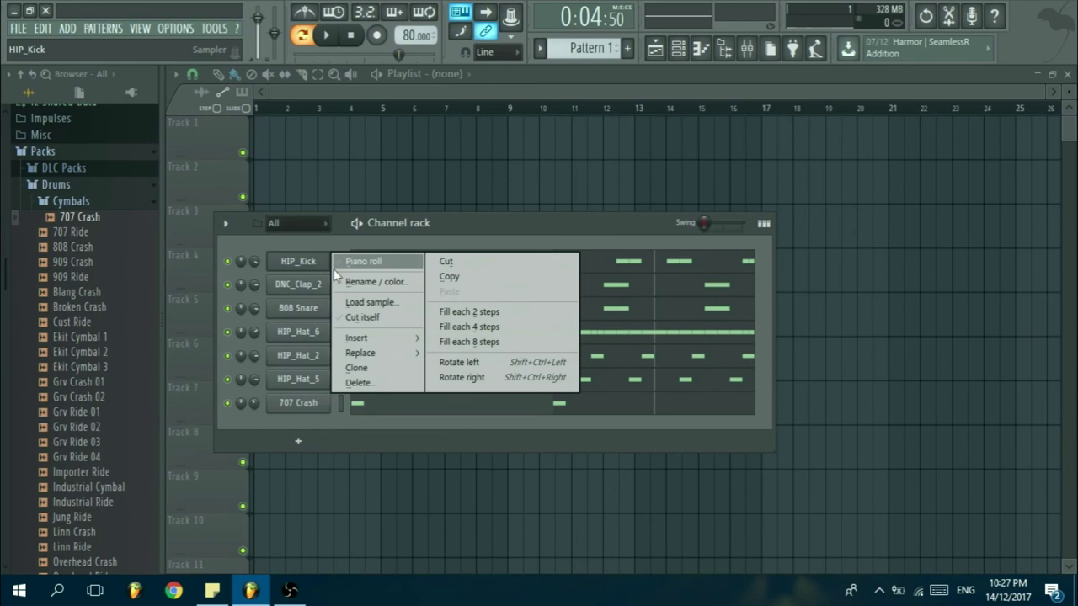
left_click(364, 320)
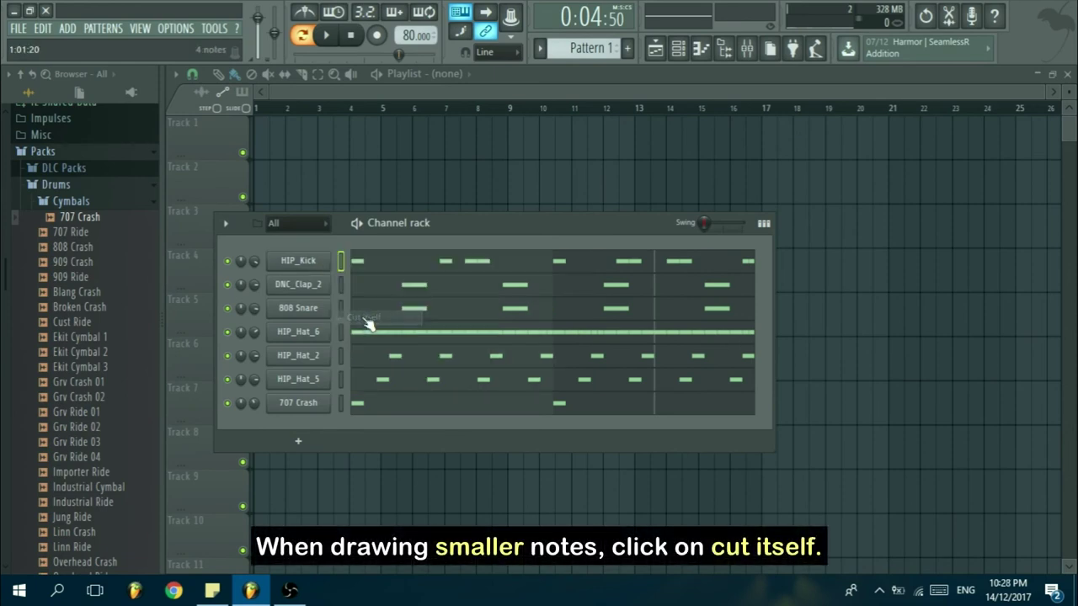
- Open the HIP_Hat_6 notes in the piano roll to examine its short notes
left_click(312, 338)
key("Escape")
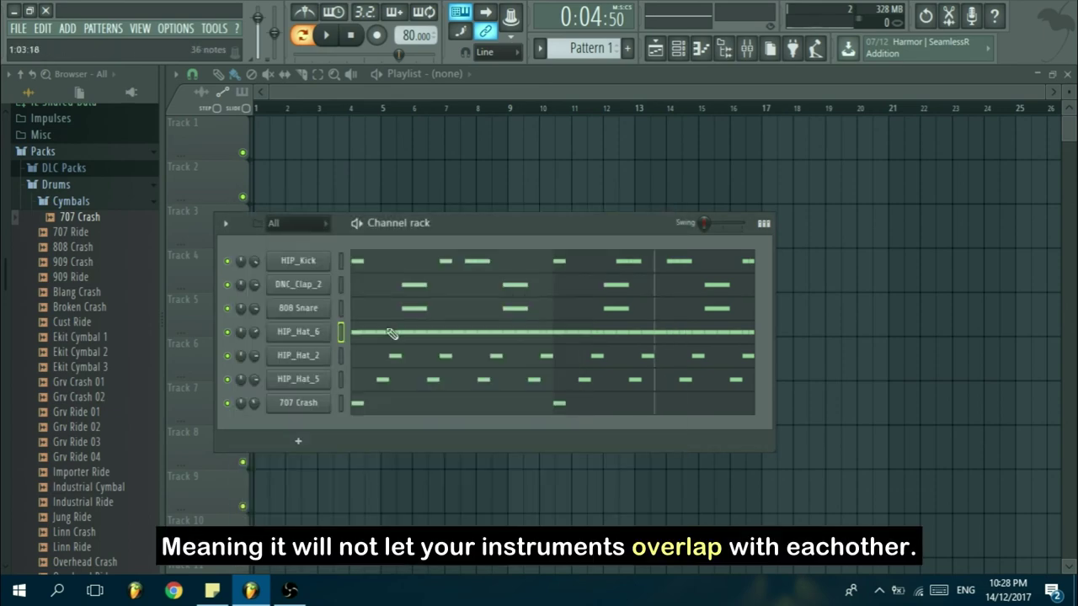
left_click(391, 333)
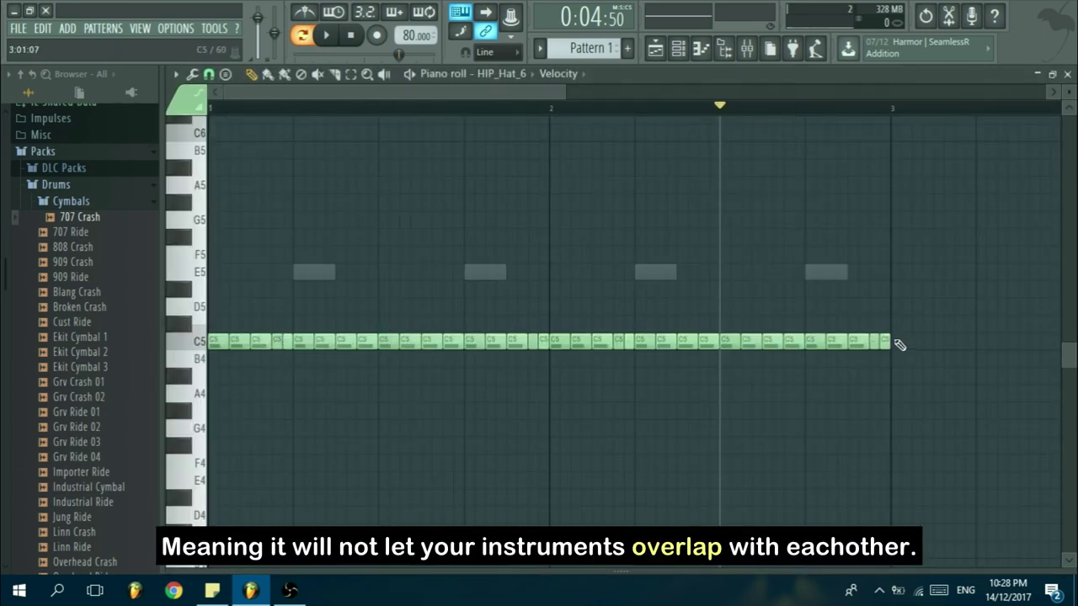
- Enable the Cut itself option for the HIP_Hat_6 channel and play the pattern
key("F7")
right_click(295, 335)
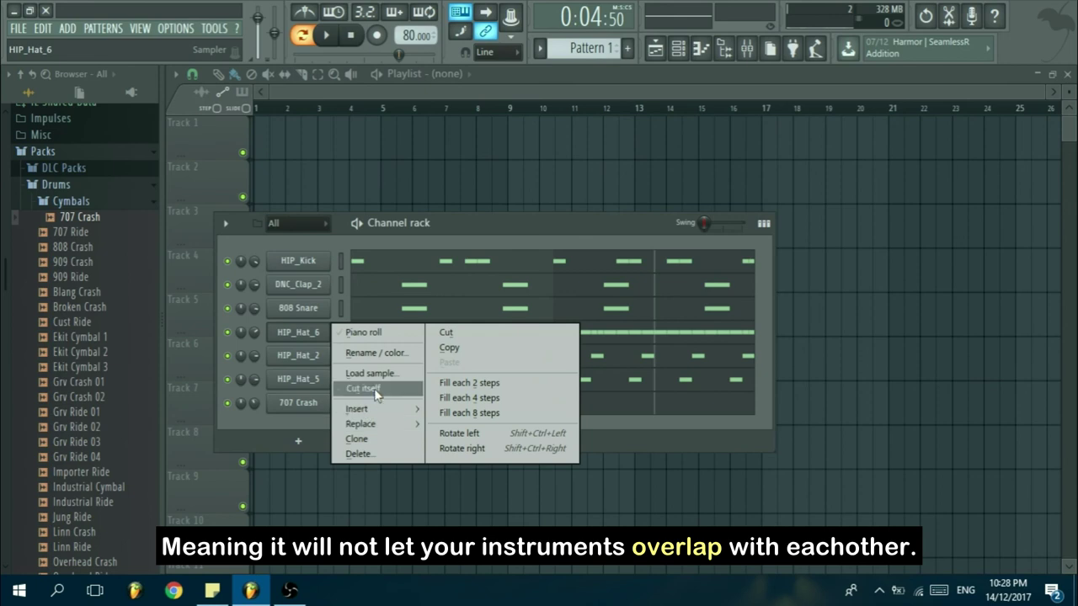
left_click(376, 390)
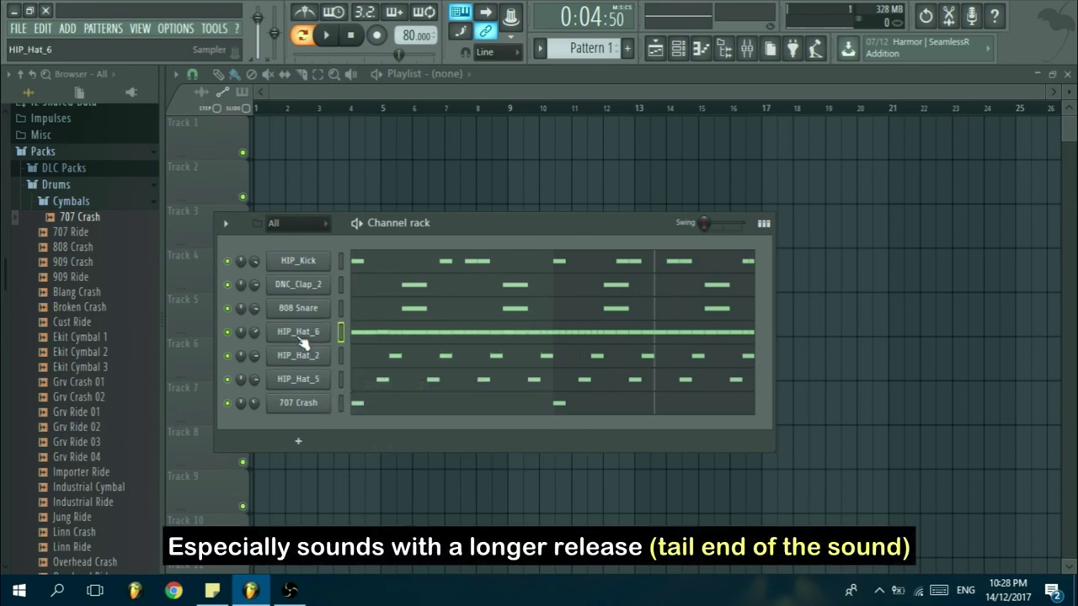
key("space")
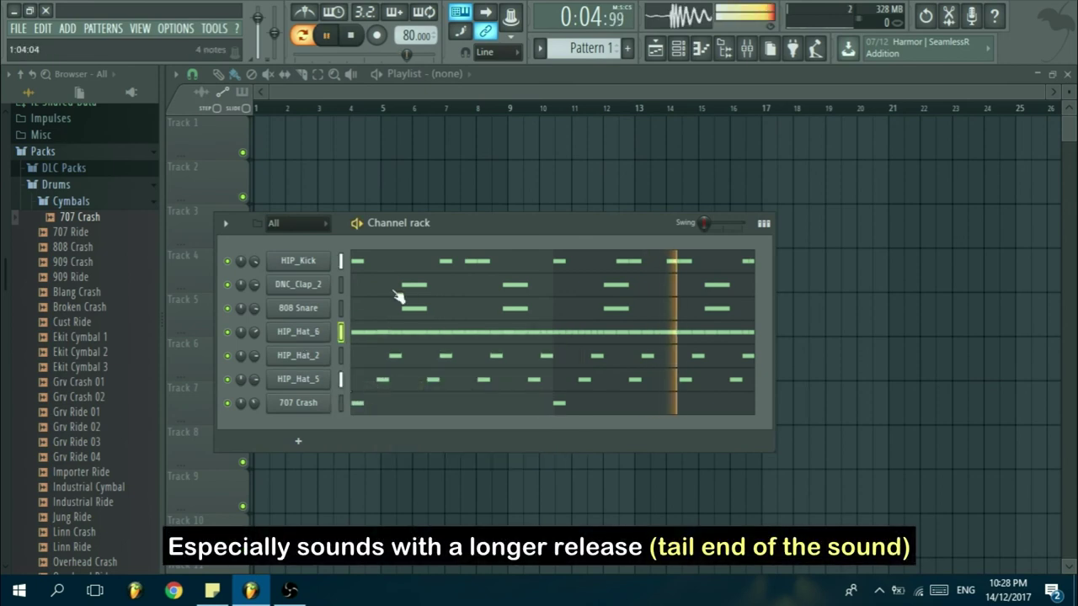
- Shape the HIP_Hat_6 volume envelope with hold at maximum and attack, decay, sustain and release at zero
left_click(310, 336)
left_click(287, 239)
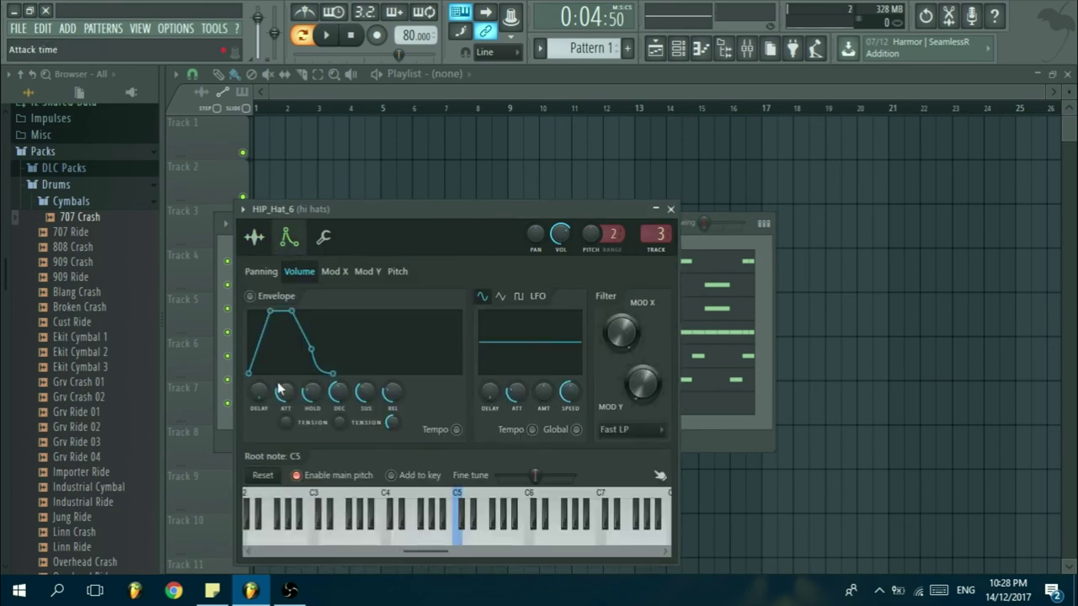
left_click_drag(392, 392, 392, 429)
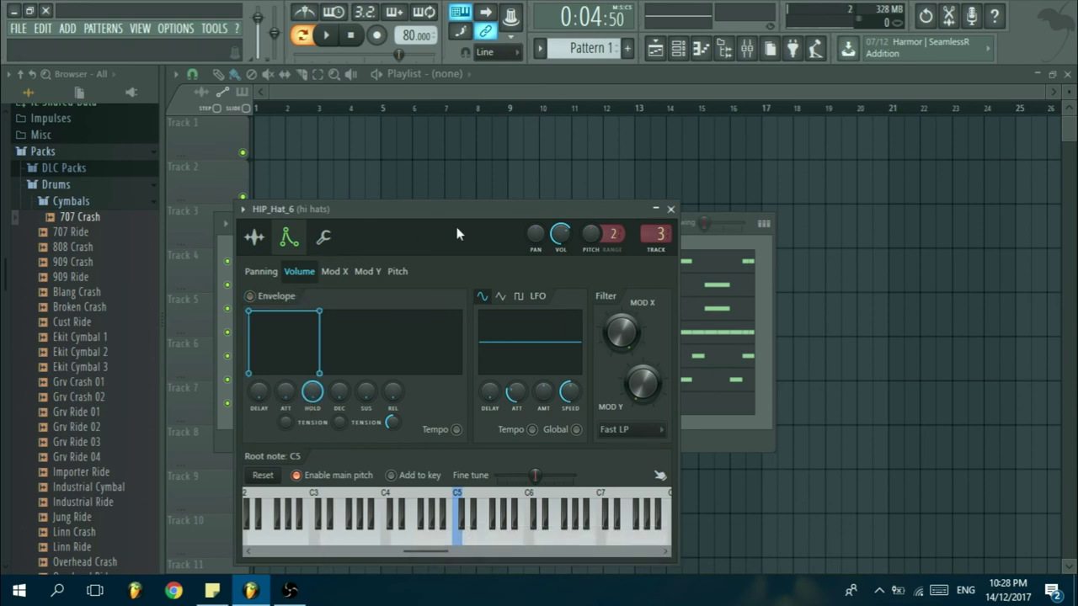
left_click(671, 210)
- Play the pattern to hear the hi-hat settings, and stop playback
key("space")
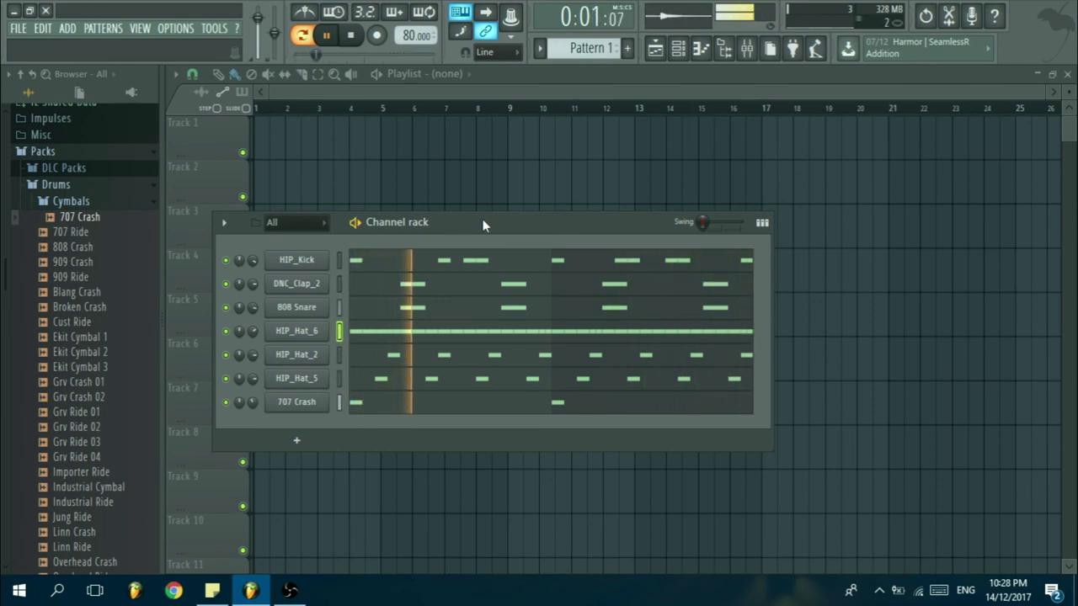
left_click_drag(451, 221, 453, 229)
left_click(357, 39)
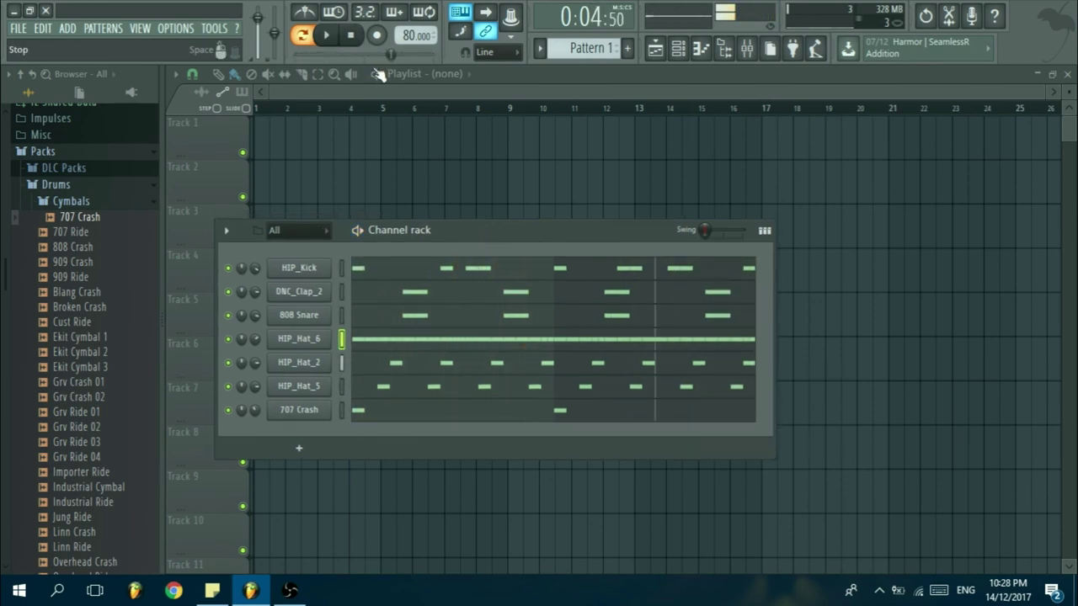
- Add a 3x Osc channel to the channel rack and close its plugin window
left_click(298, 447)
left_click(465, 362)
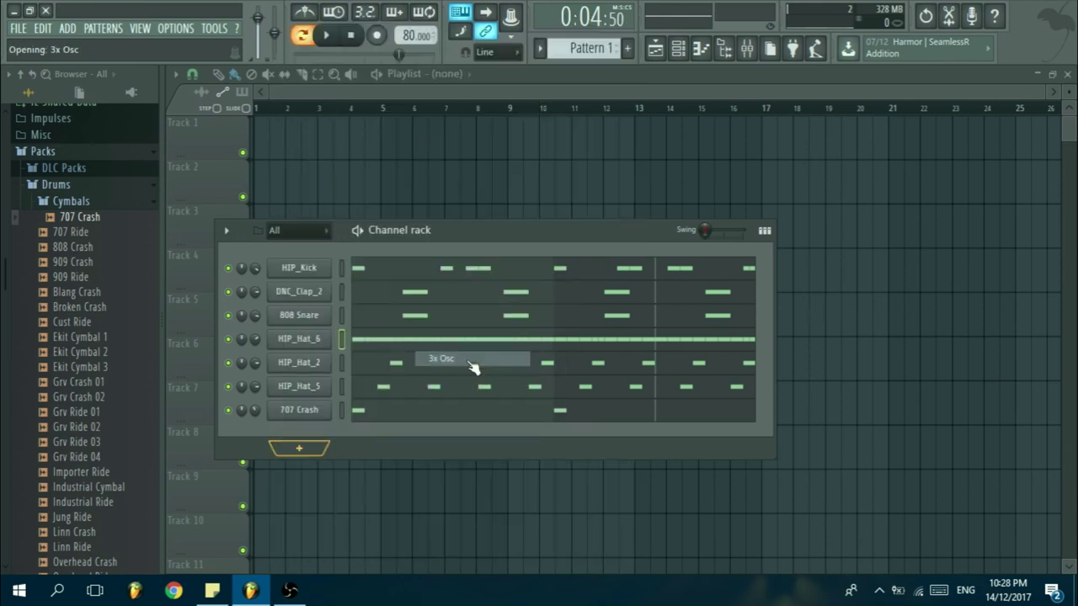
left_click_drag(401, 291, 380, 164)
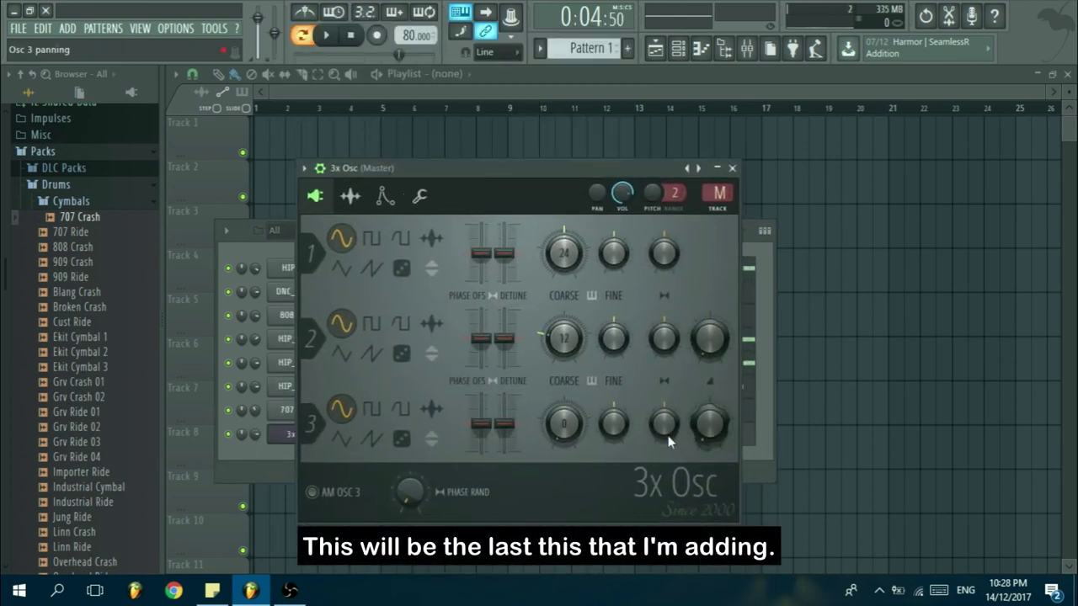
left_click(733, 168)
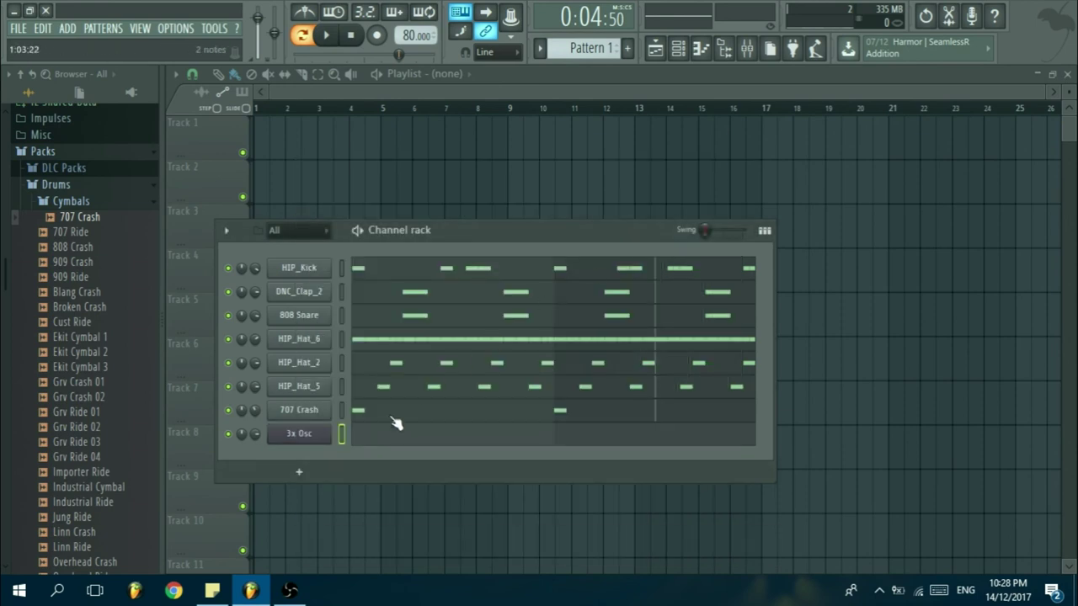
- Move the 3x Osc channel up so it sits directly below HIP_Kick
key("alt+Up")
key("alt+Up")
key("alt+Up")
key("alt+Up")
key("alt+Up")
key("alt+Up")
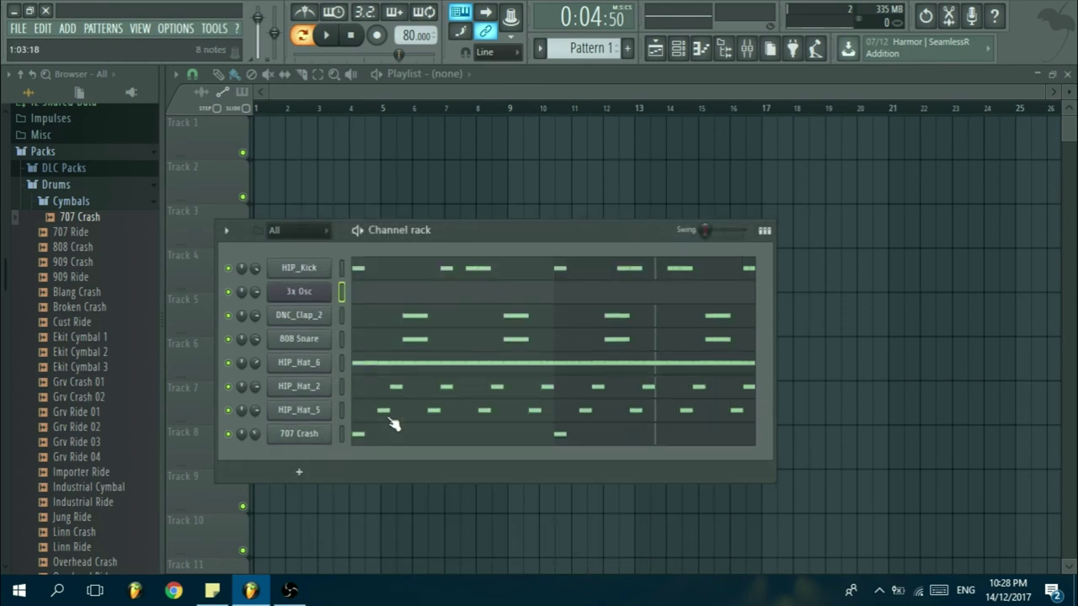
- Copy the HIP_Kick notes into the 3x Osc channel and open them in the piano roll
left_click(342, 267)
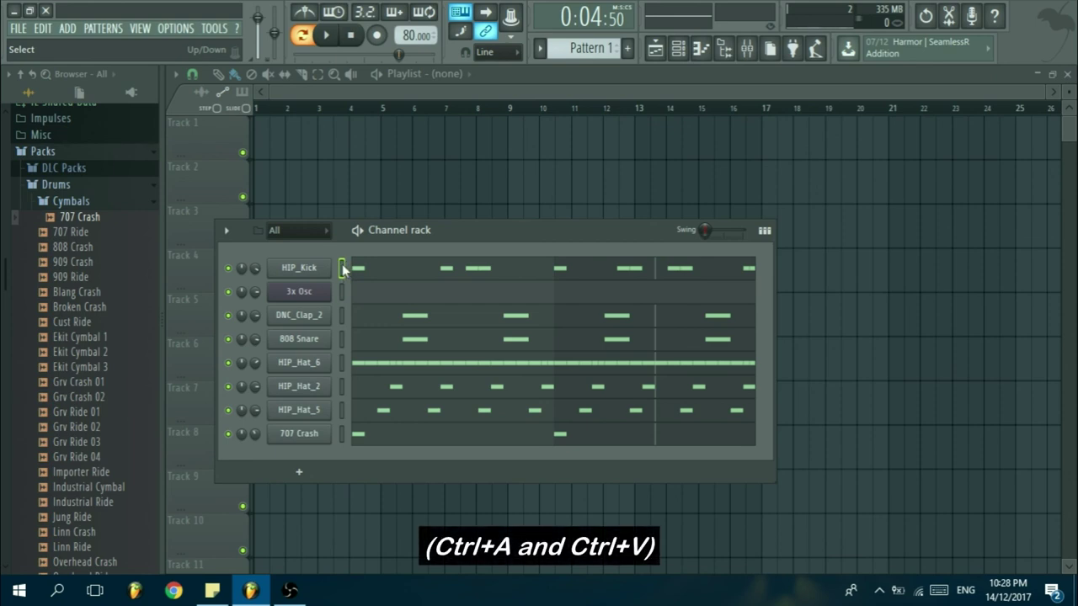
left_click(365, 295)
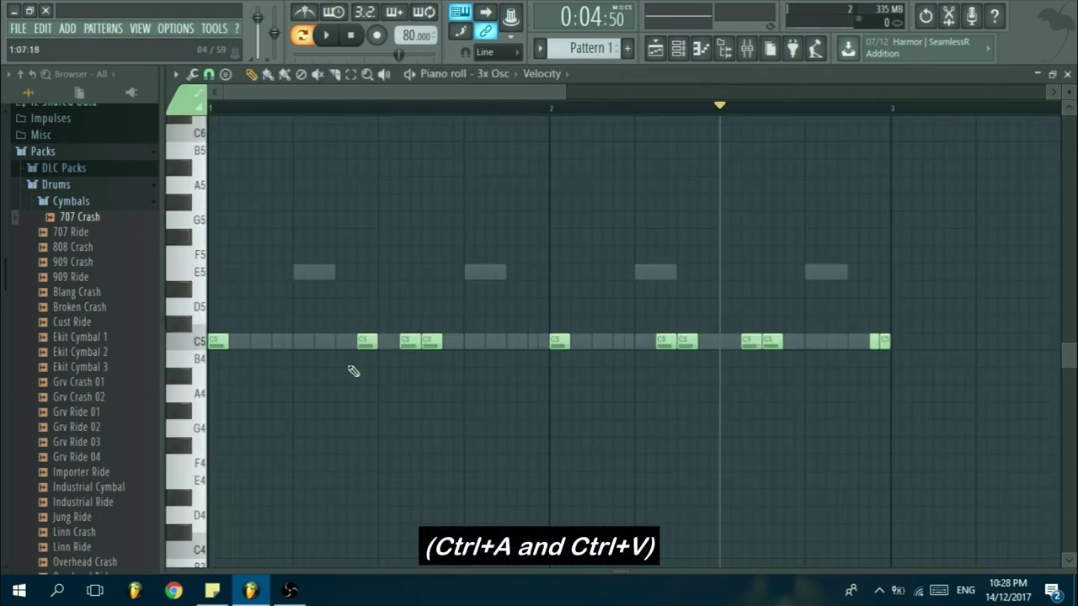
- Set the snap to Step and lengthen the 3x Osc C5 notes to fill the gaps across both bars
left_click_drag(334, 345, 356, 345)
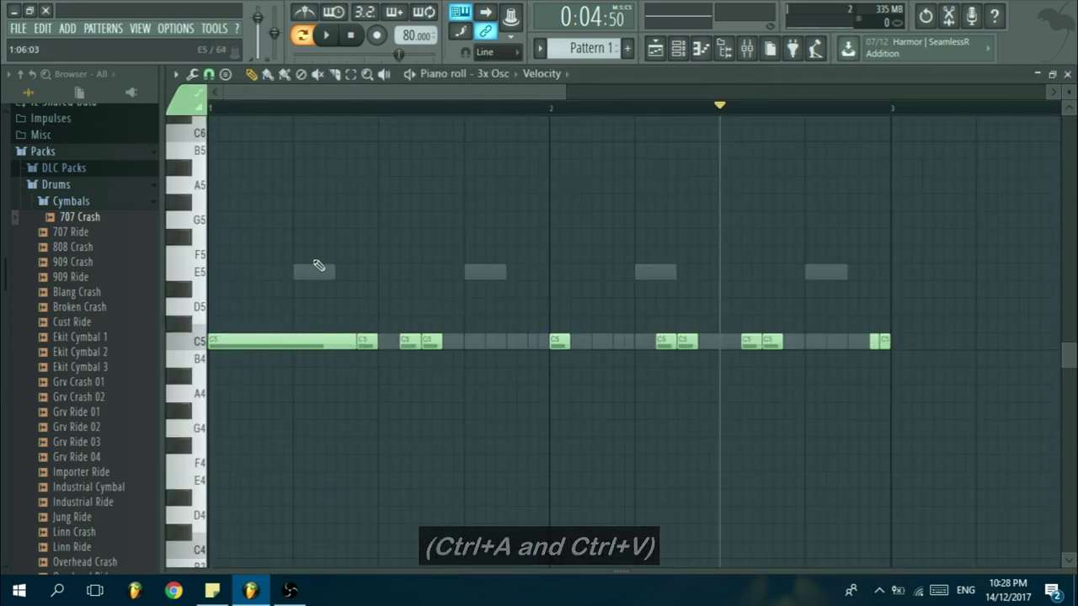
left_click(209, 75)
left_click(226, 284)
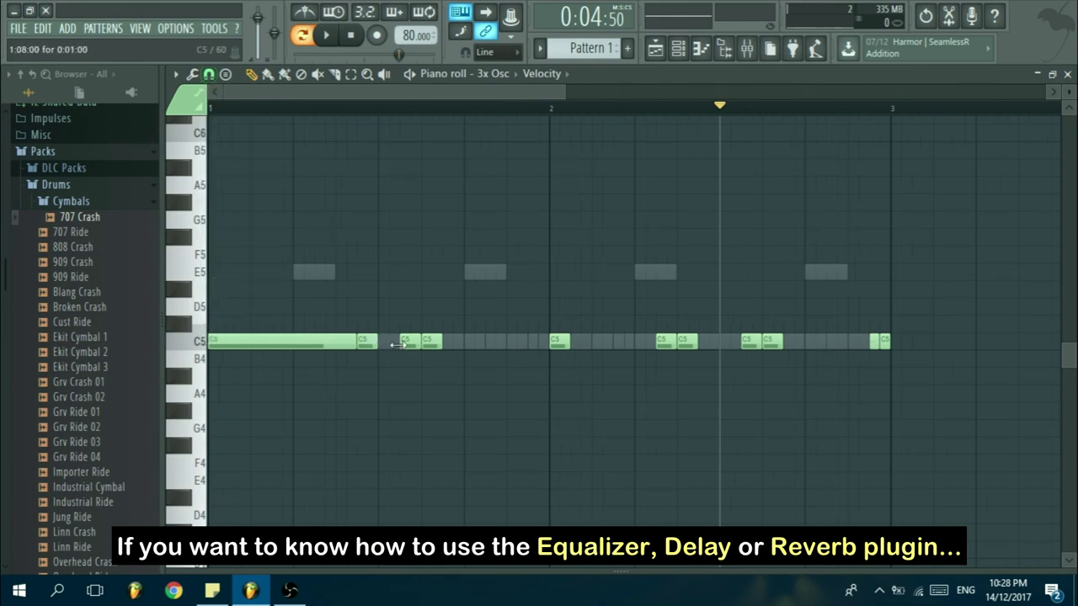
left_click(209, 74)
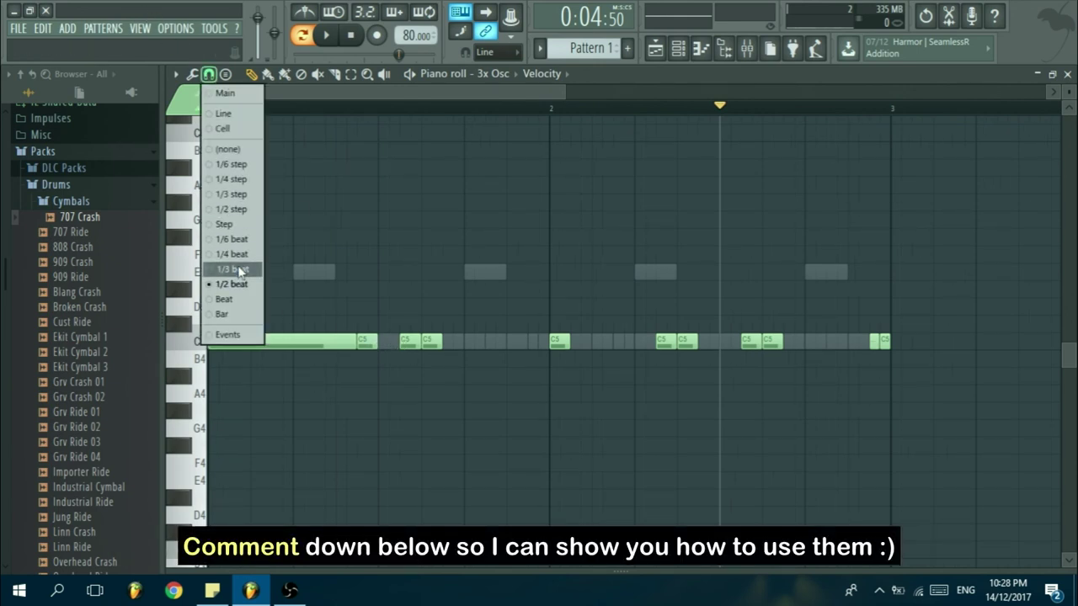
left_click(235, 226)
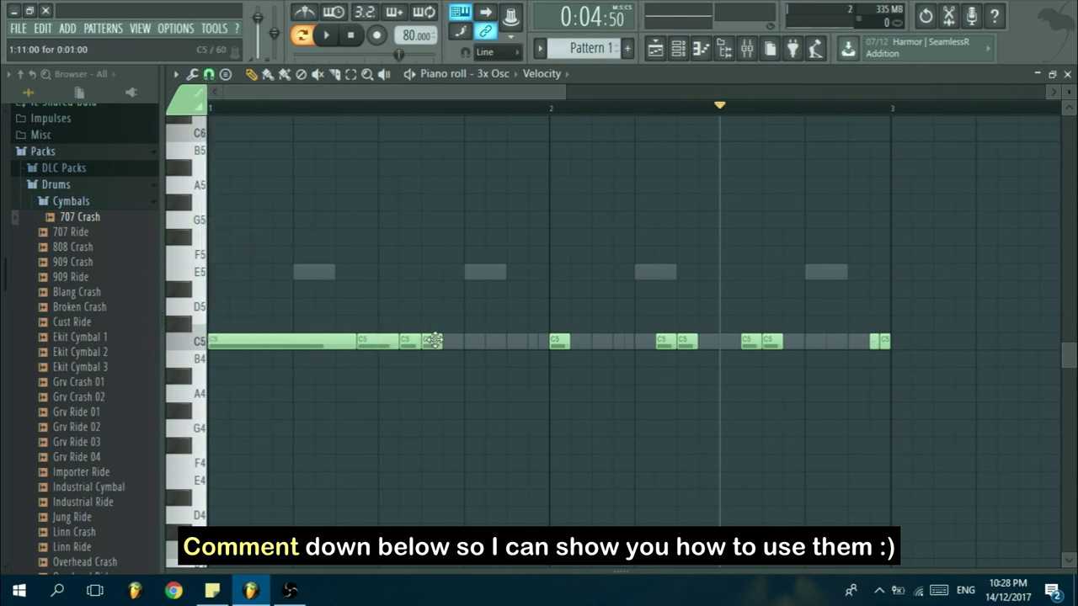
left_click_drag(560, 341, 646, 346)
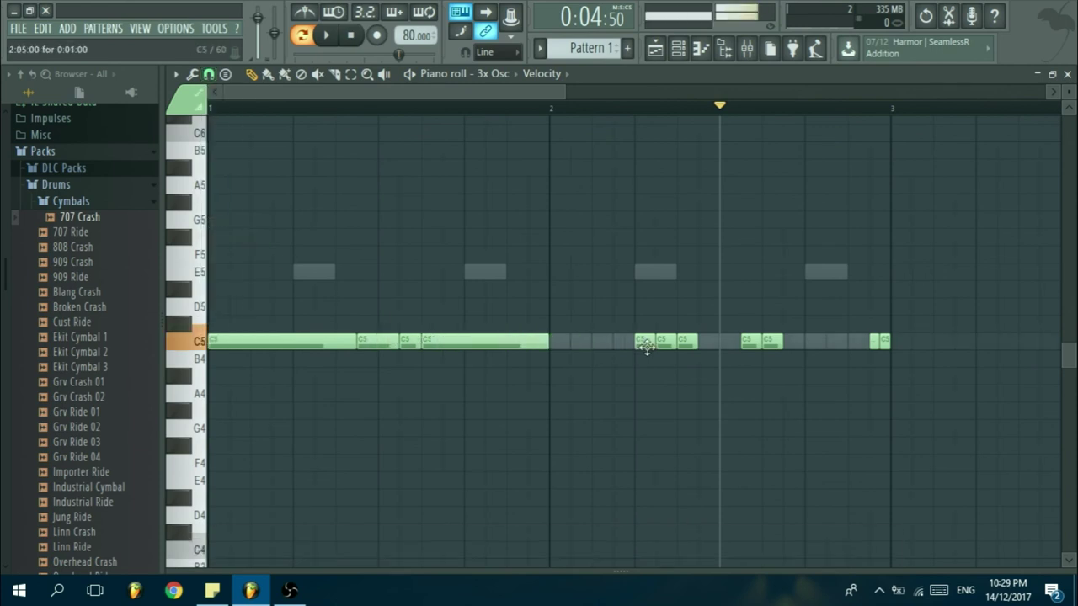
left_click_drag(571, 341, 617, 343)
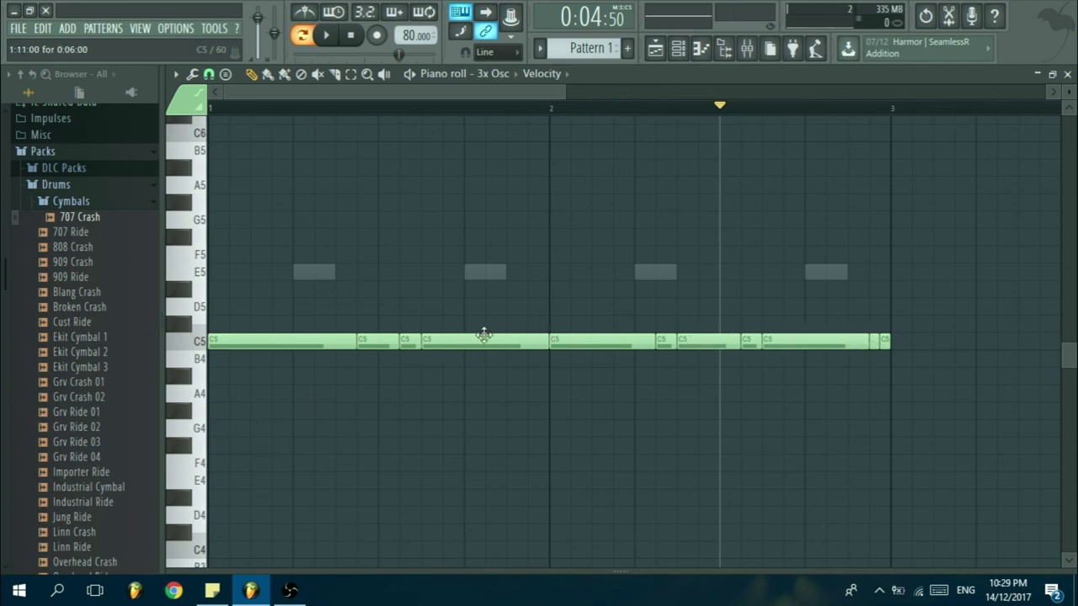
- Select all the 3x Osc notes and transpose them down to C3 with the pattern playing
key("ctrl+a")
left_click_drag(244, 108, 208, 109)
scroll(214, 244, "down", 2)
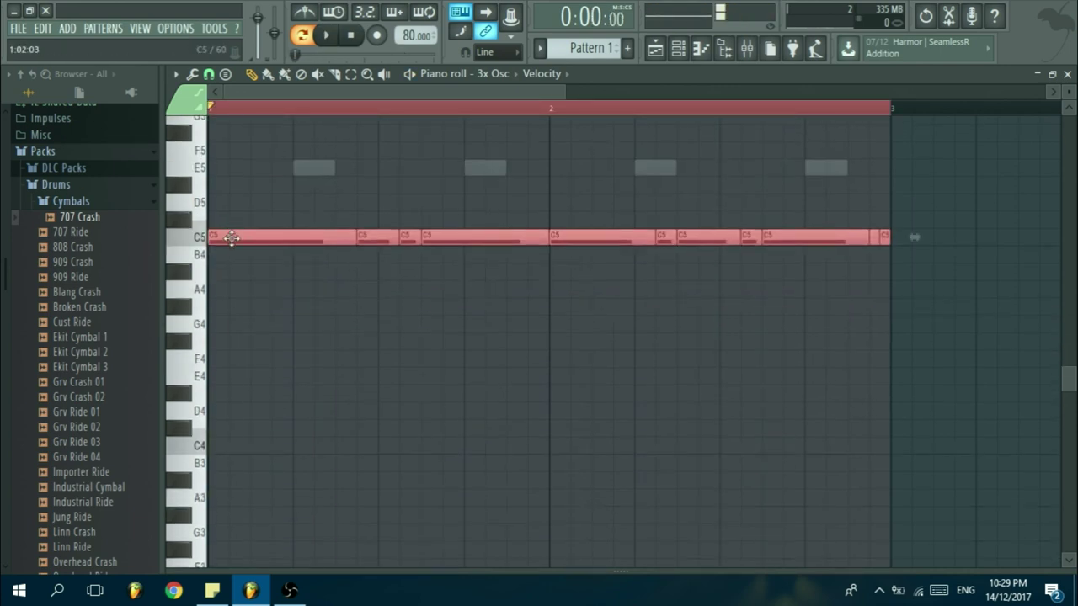
left_click_drag(232, 238, 212, 450)
key("space")
scroll(245, 375, "down", 3)
left_click_drag(232, 291, 212, 503)
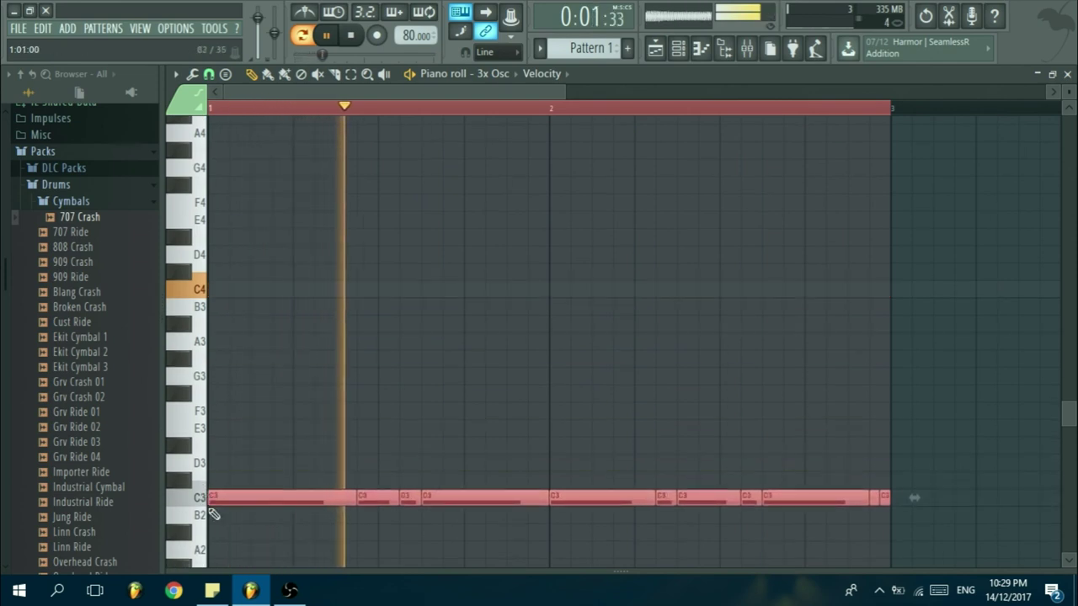
- Transpose the selected 3x Osc notes further down below C3 and close the piano roll
scroll(262, 317, "down", 3)
left_click_drag(240, 239, 244, 566)
scroll(263, 451, "down", 5)
scroll(282, 438, "up", 1)
scroll(305, 453, "up", 3)
scroll(315, 438, "down", 3)
key("Escape")
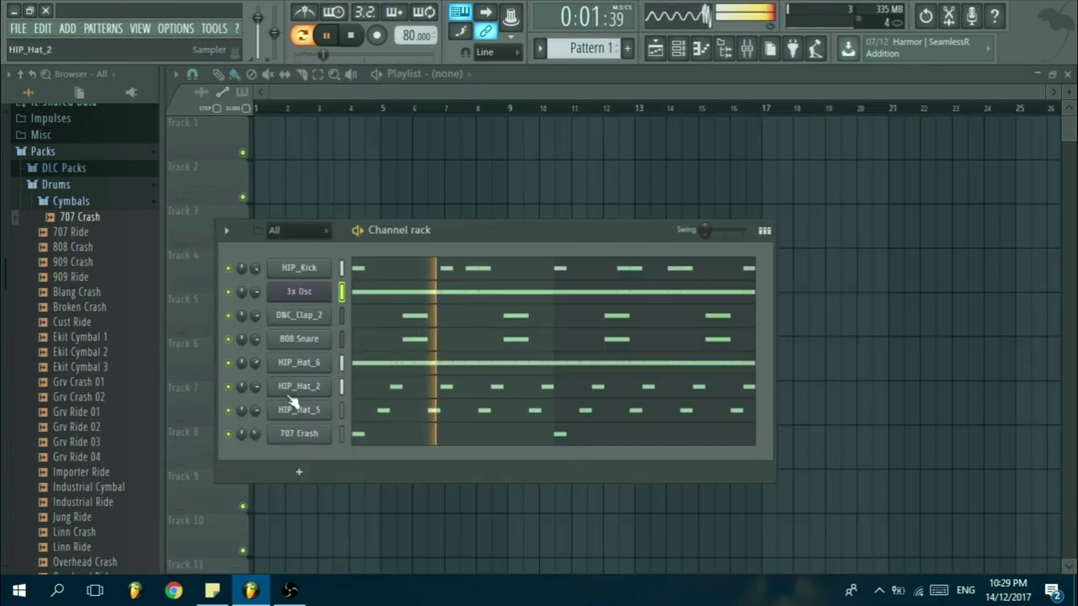
- Reopen the 3x Osc notes, transpose them all to F#1, and close the piano roll
left_click(342, 294)
scroll(252, 284, "up", 1)
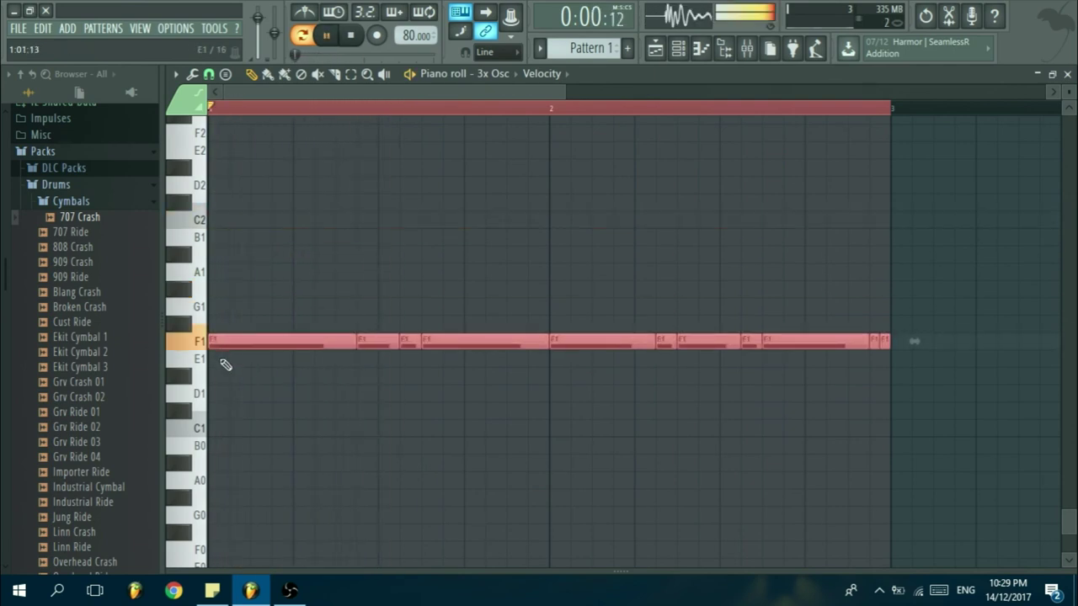
left_click_drag(225, 365, 237, 311)
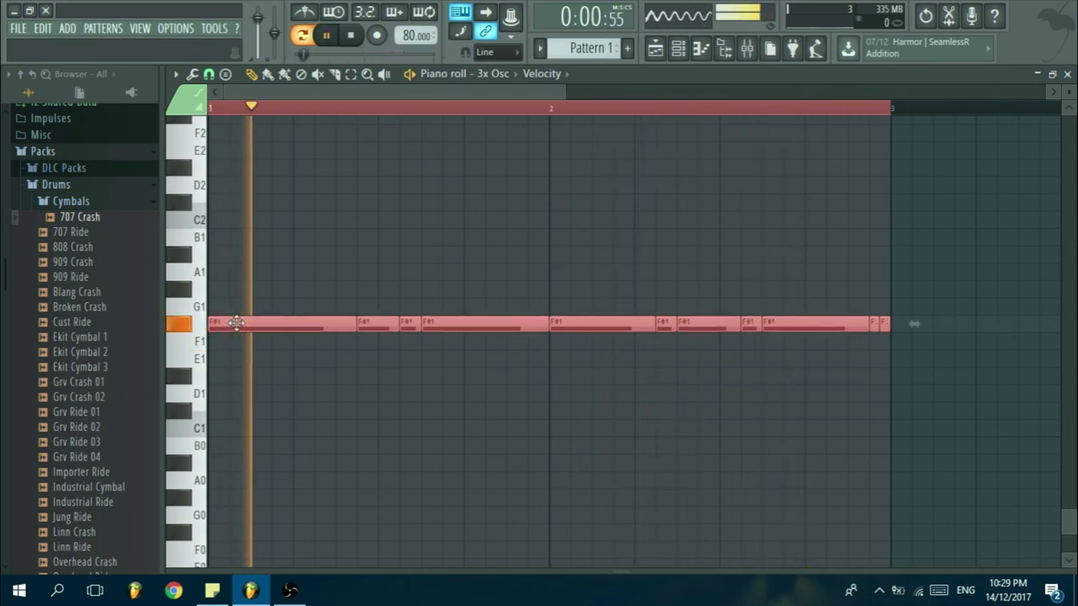
key("Escape")
- Enable the 3x Osc volume envelope with short attack and decay and zero hold, sustain and release, and stop playback
left_click(302, 293)
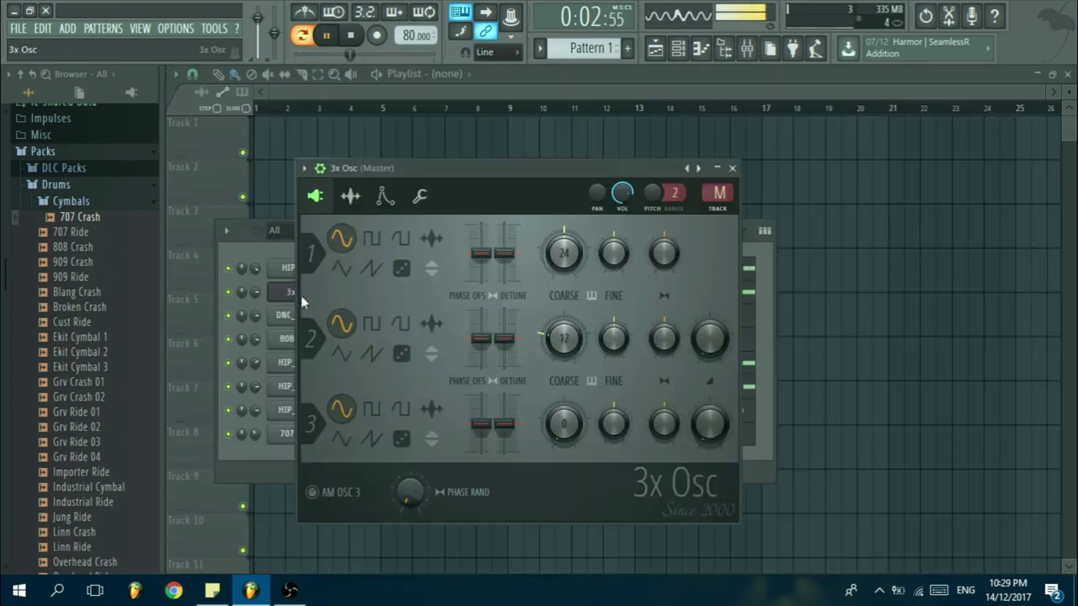
left_click(384, 199)
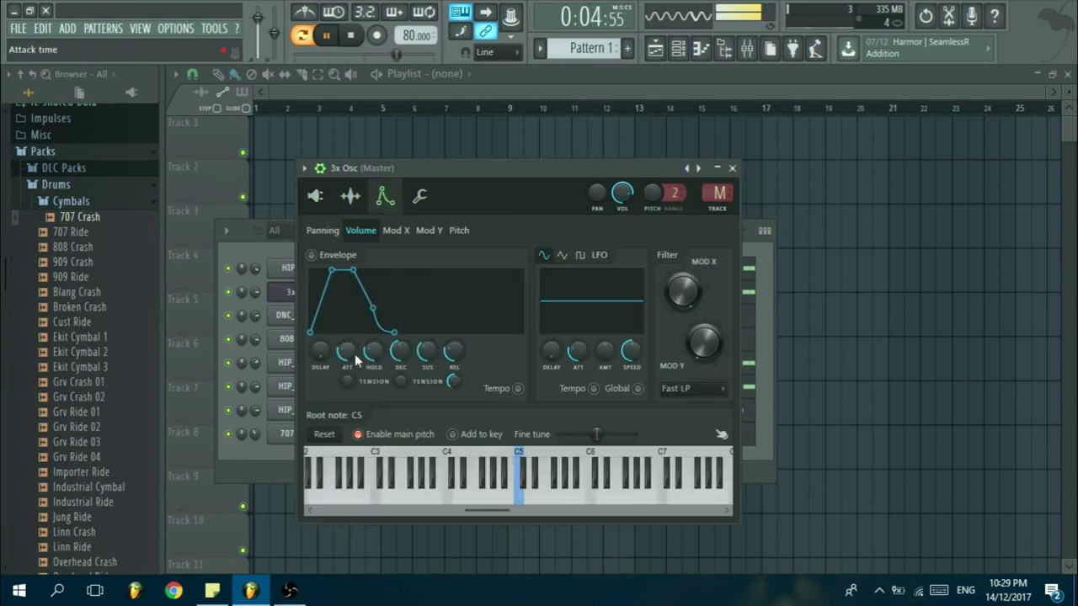
left_click_drag(347, 351, 346, 366)
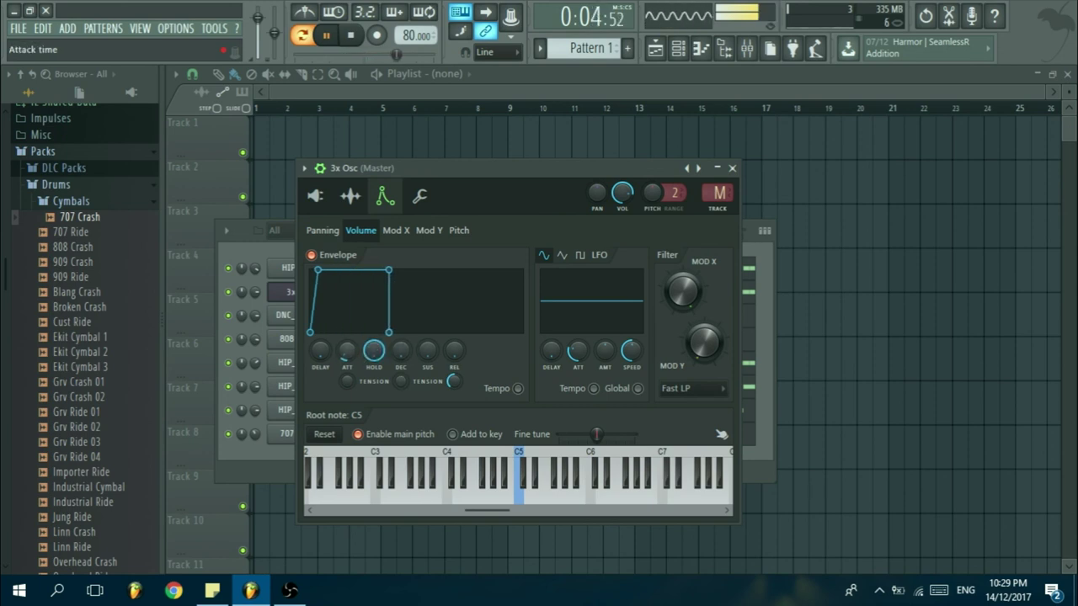
left_click_drag(388, 352, 399, 355)
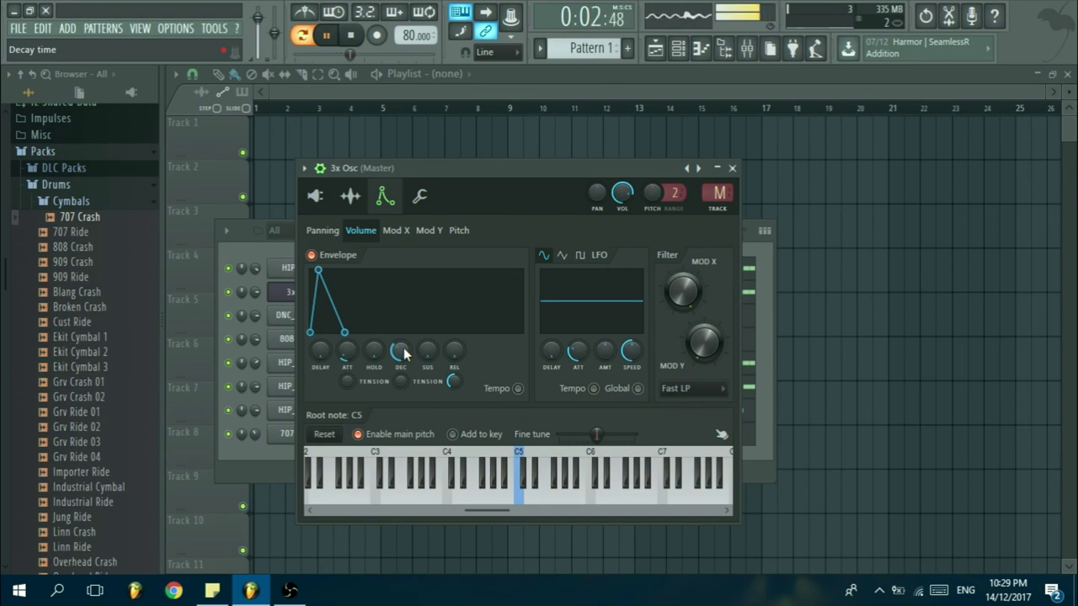
left_click_drag(403, 347, 356, 349)
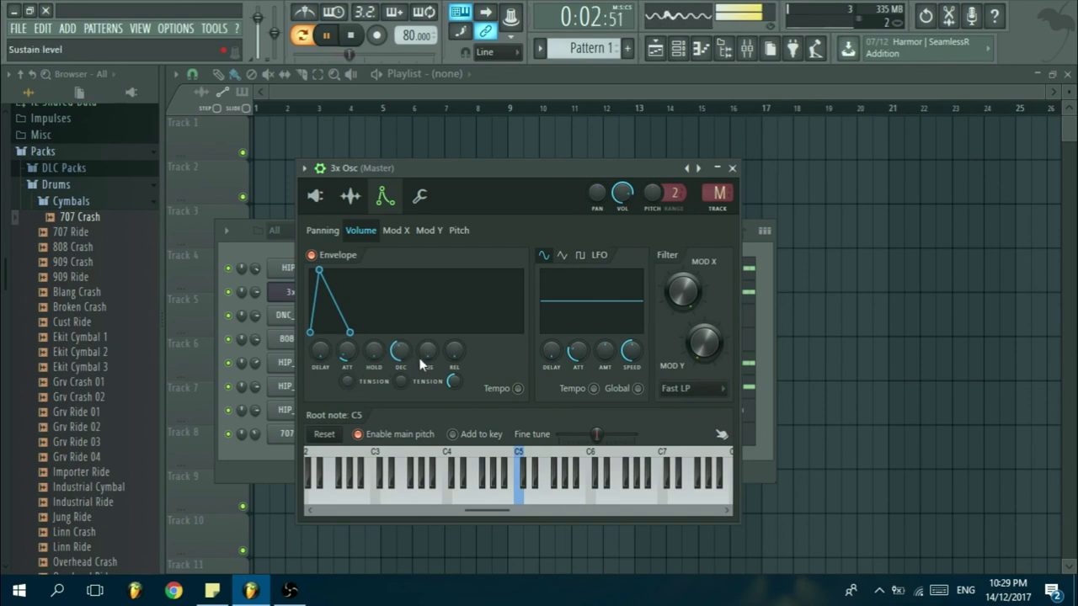
key("Escape")
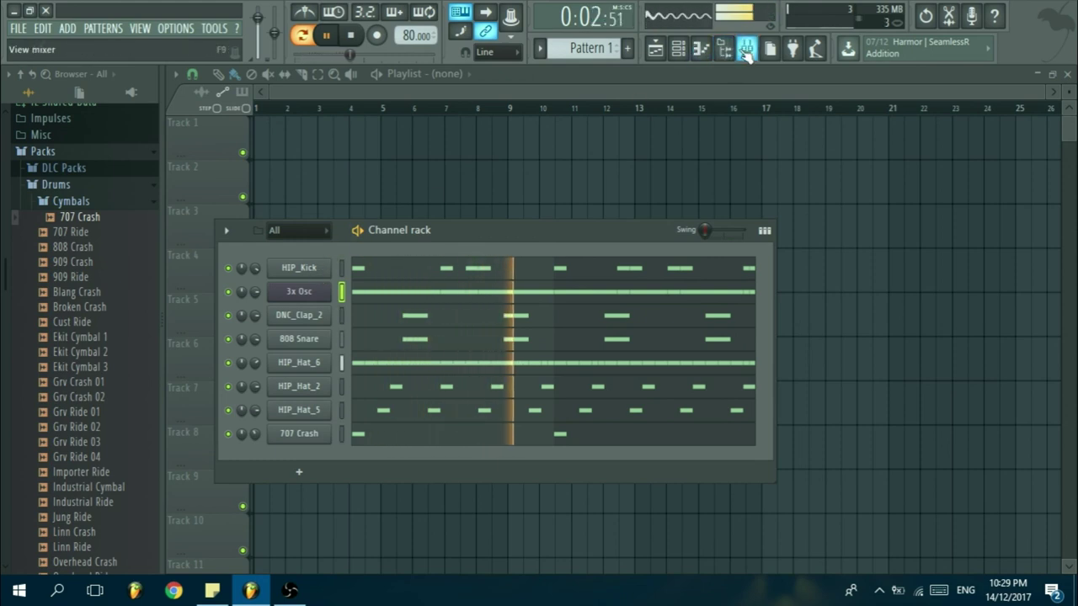
left_click(352, 39)
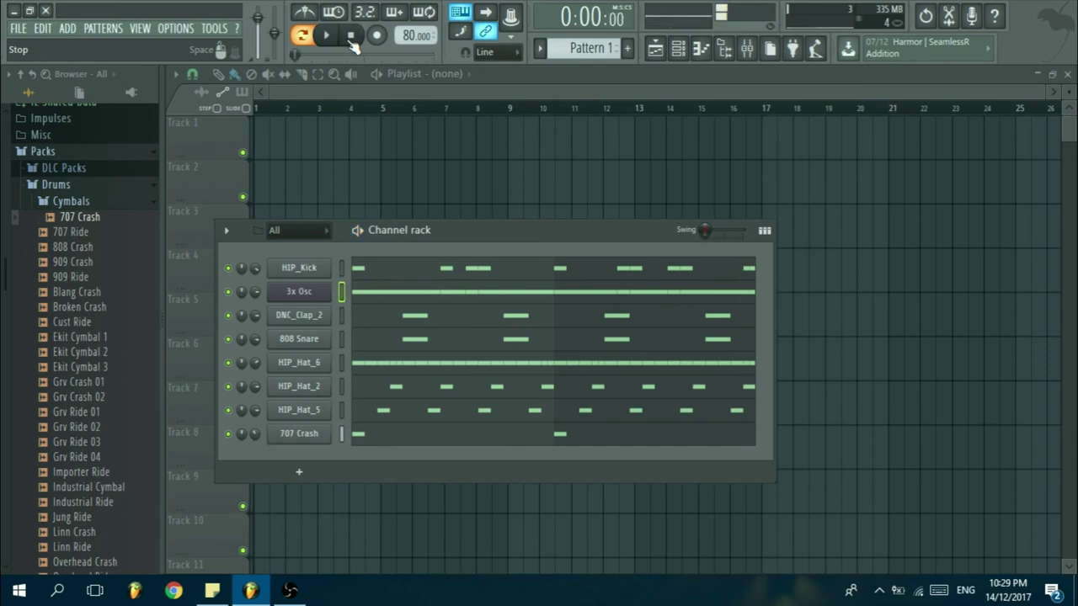